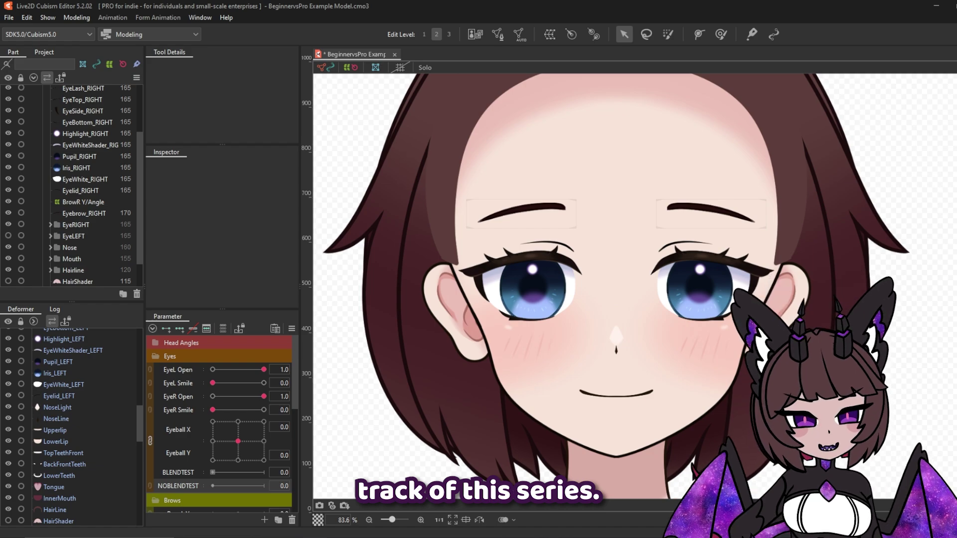
# Try assigning two keyforms each on EyeL Smile and EyeR Open to the right iris, accepting the parameter mapping caution.
pyautogui.click(507, 303)
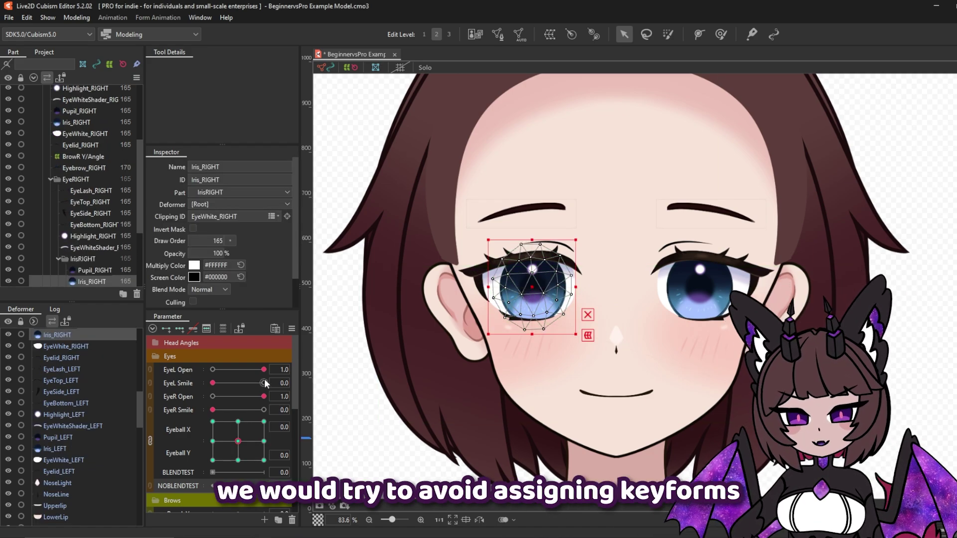
pyautogui.click(181, 395)
pyautogui.click(166, 329)
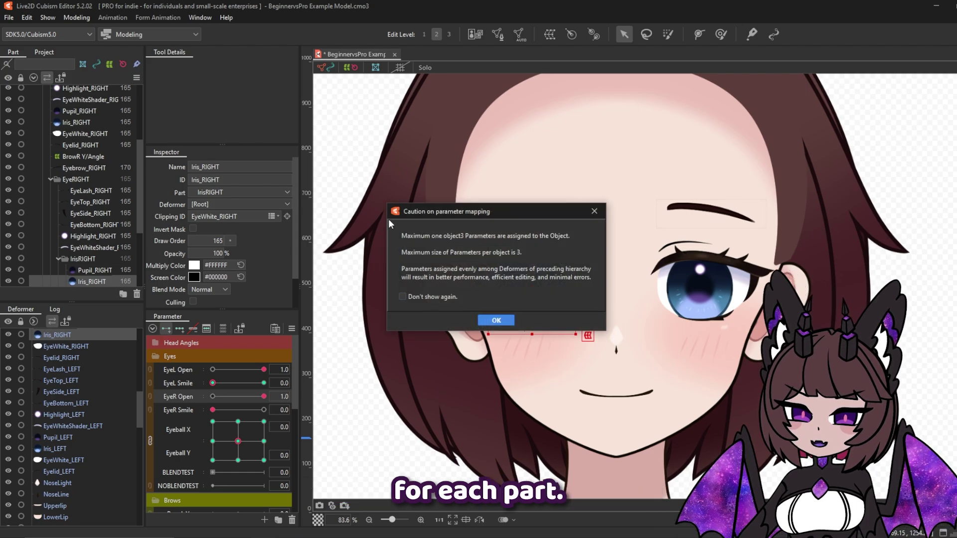
pyautogui.click(489, 321)
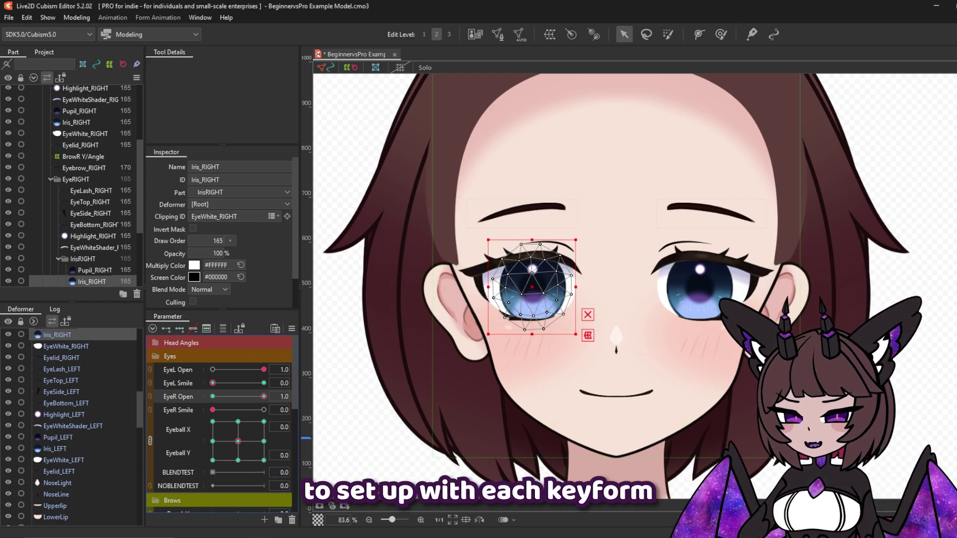
pyautogui.click(897, 401)
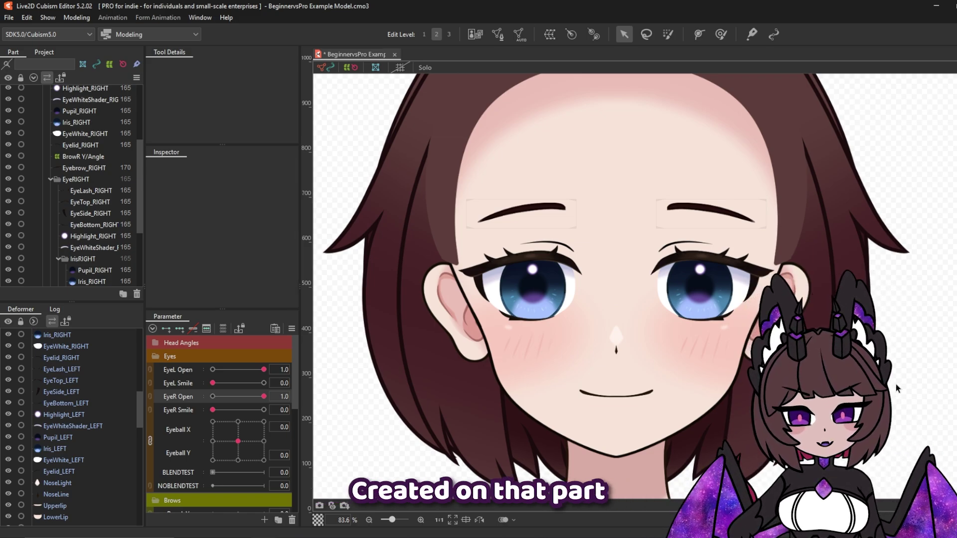
# Add keyforms on the BLENDTEST blend shape parameter to the right iris and set BLENDTEST to 1.0.
pyautogui.click(514, 307)
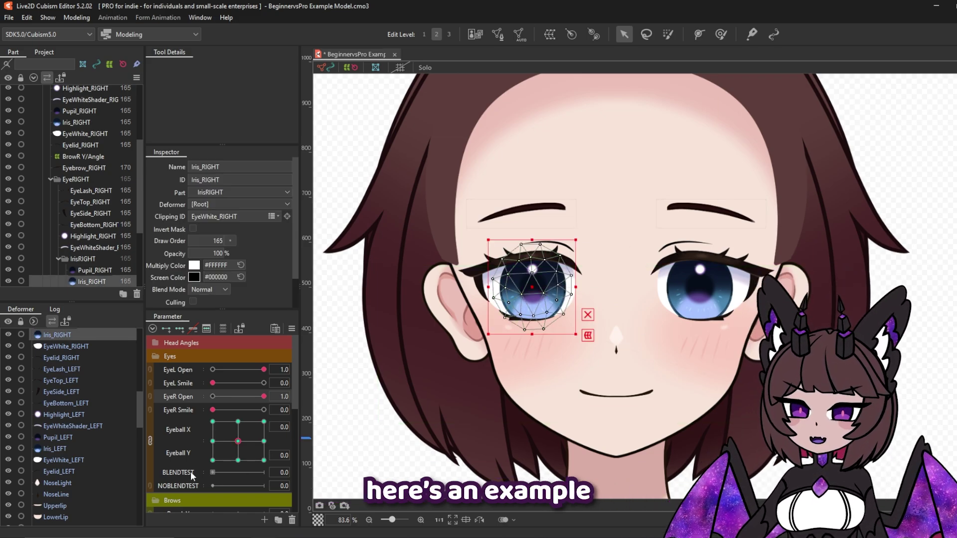
pyautogui.click(191, 474)
pyautogui.click(166, 329)
pyautogui.moveTo(213, 473); pyautogui.dragTo(264, 472)
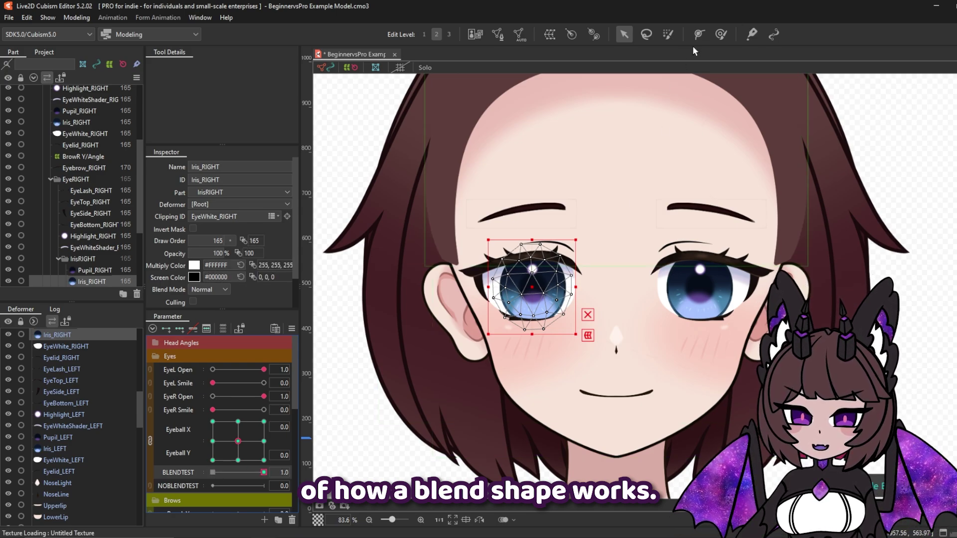
# Push the outer side of the right iris inward with the deform brush and test the shape with the Eyeball parameters.
pyautogui.click(721, 34)
pyautogui.moveTo(444, 293); pyautogui.dragTo(474, 295)
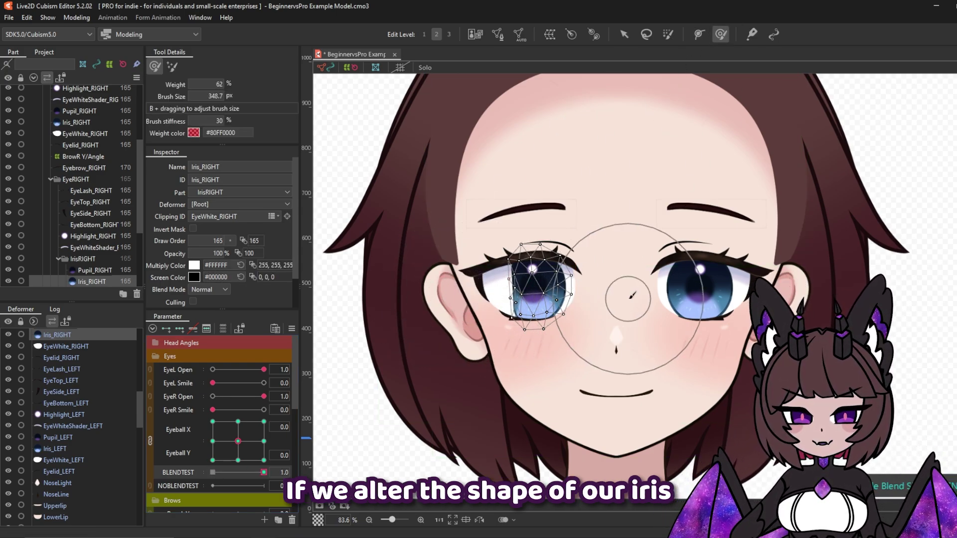
pyautogui.moveTo(238, 441)
pyautogui.mouseDown()
pyautogui.moveTo(215, 443)
pyautogui.moveTo(283, 442)
pyautogui.moveTo(276, 435)
pyautogui.moveTo(237, 457)
pyautogui.moveTo(259, 439)
pyautogui.moveTo(238, 434)
pyautogui.moveTo(233, 443)
pyautogui.mouseUp()
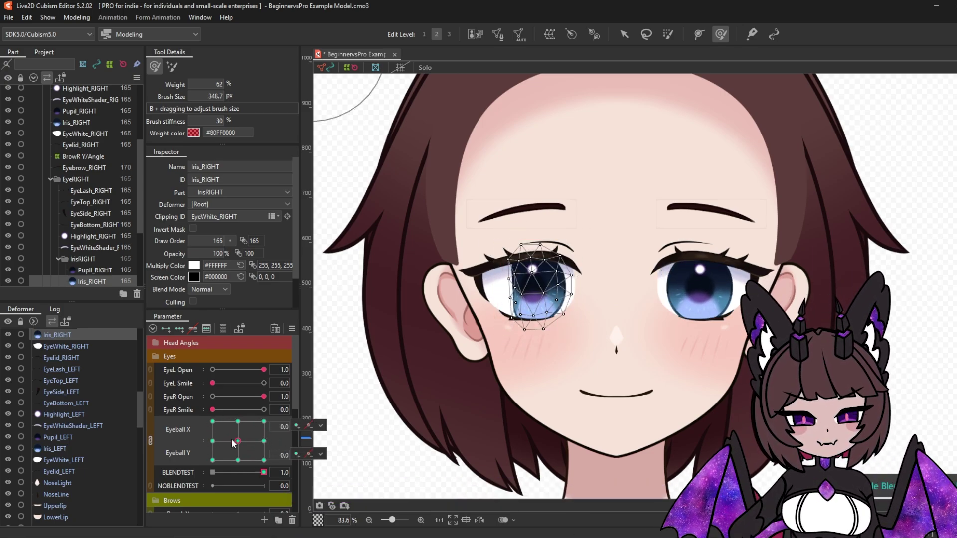
# Narrow the right iris at a NOBLENDTEST keyform of 1.0 and test it by moving Eyeball X to 1.0 and back.
pyautogui.click(197, 489)
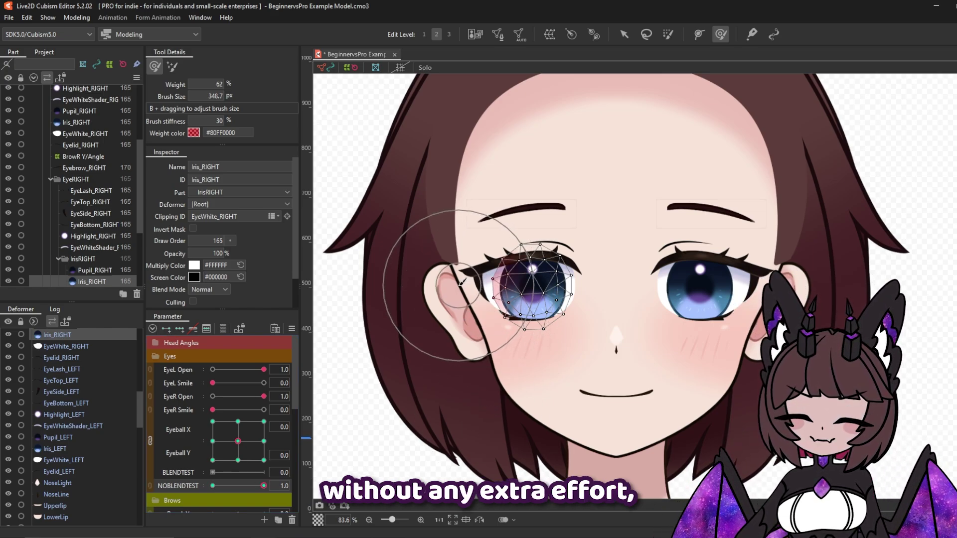
pyautogui.moveTo(459, 286); pyautogui.dragTo(508, 291)
pyautogui.moveTo(609, 298); pyautogui.dragTo(561, 298)
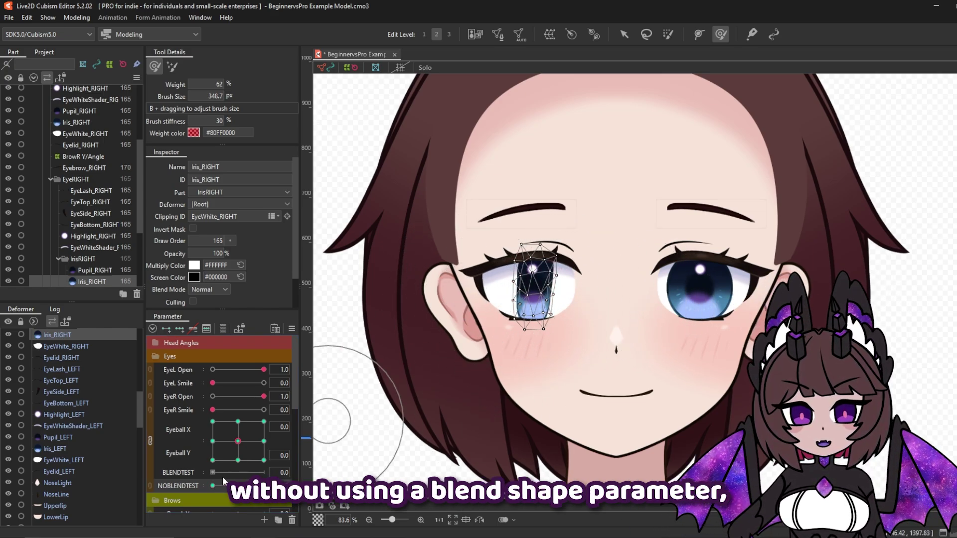
pyautogui.moveTo(239, 441); pyautogui.dragTo(264, 442)
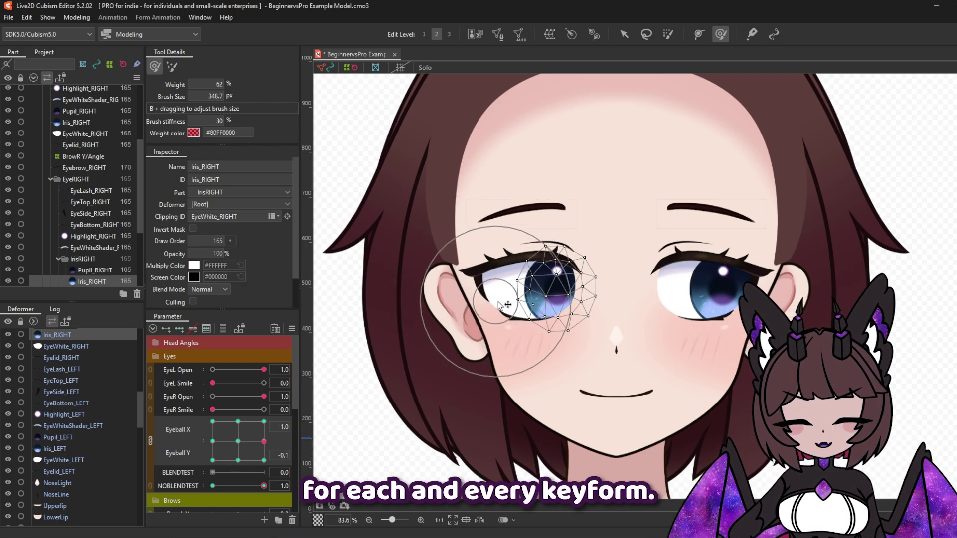
pyautogui.moveTo(264, 441); pyautogui.dragTo(238, 441)
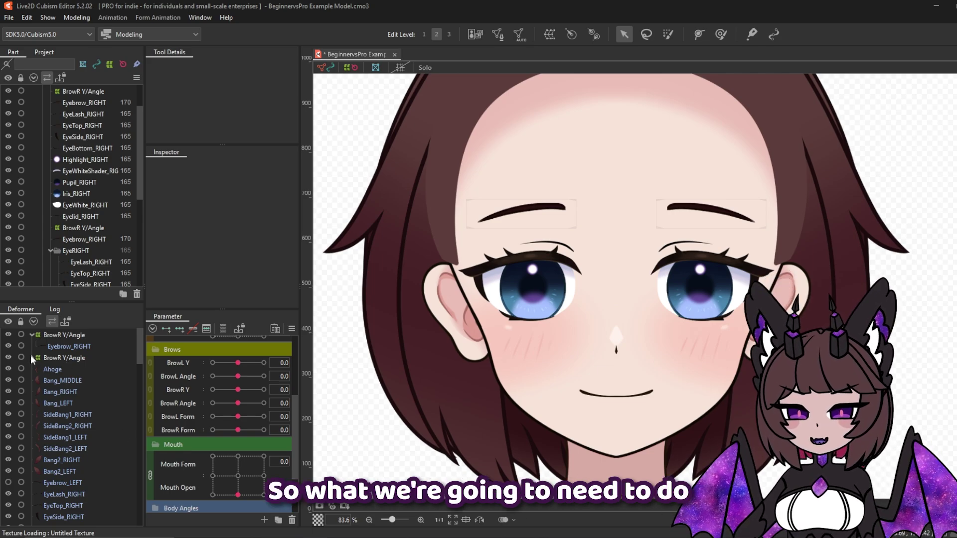
# Delete the existing BrowL Form and BrowR Form keyforms from both eyebrow meshes.
pyautogui.click(34, 357)
pyautogui.click(32, 358)
pyautogui.click(53, 370)
pyautogui.keyDown('ctrl'); pyautogui.click(69, 356); pyautogui.keyUp('ctrl')
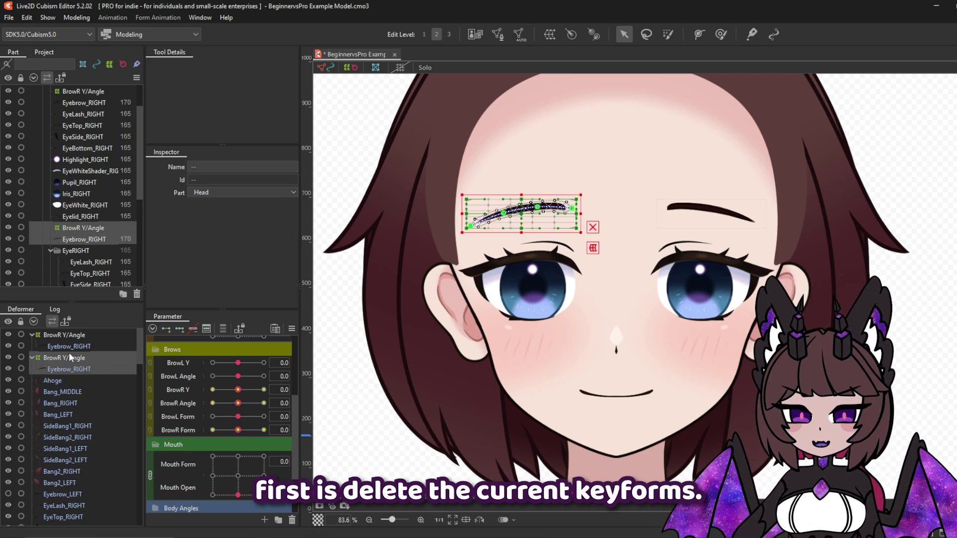
pyautogui.click(62, 369)
pyautogui.keyDown('ctrl'); pyautogui.click(75, 346); pyautogui.keyUp('ctrl')
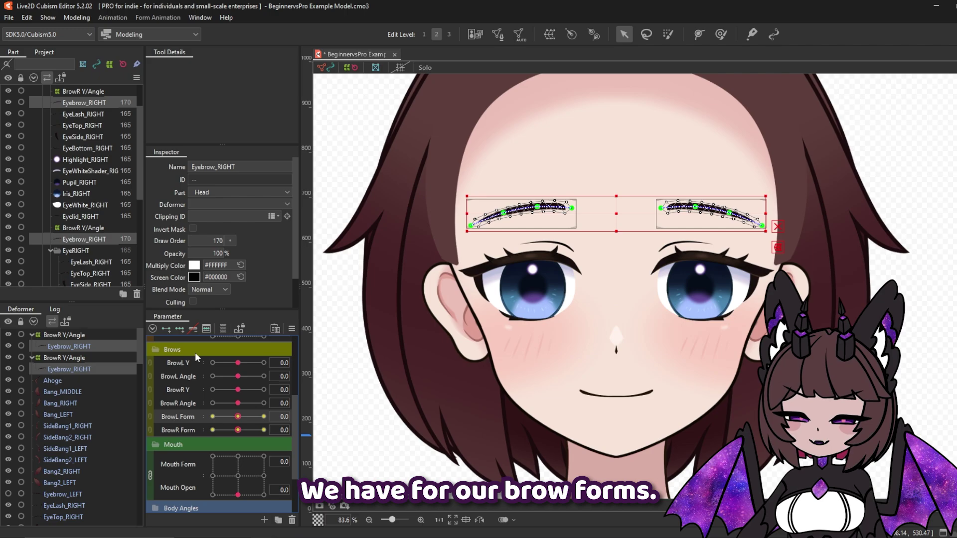
pyautogui.click(198, 327)
pyautogui.click(192, 329)
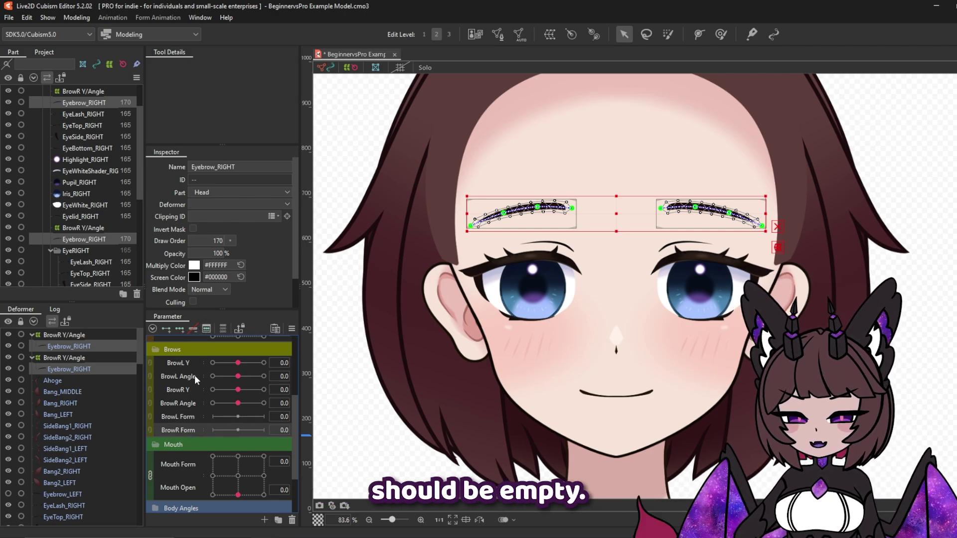
# Convert the BrowL Form parameter to a Blend Shape parameter.
pyautogui.rightClick(178, 421)
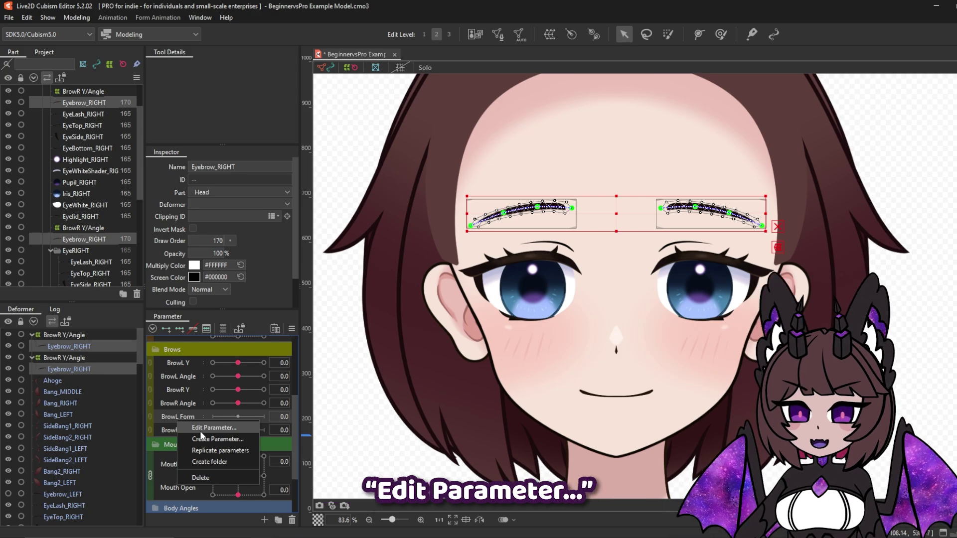
pyautogui.click(200, 430)
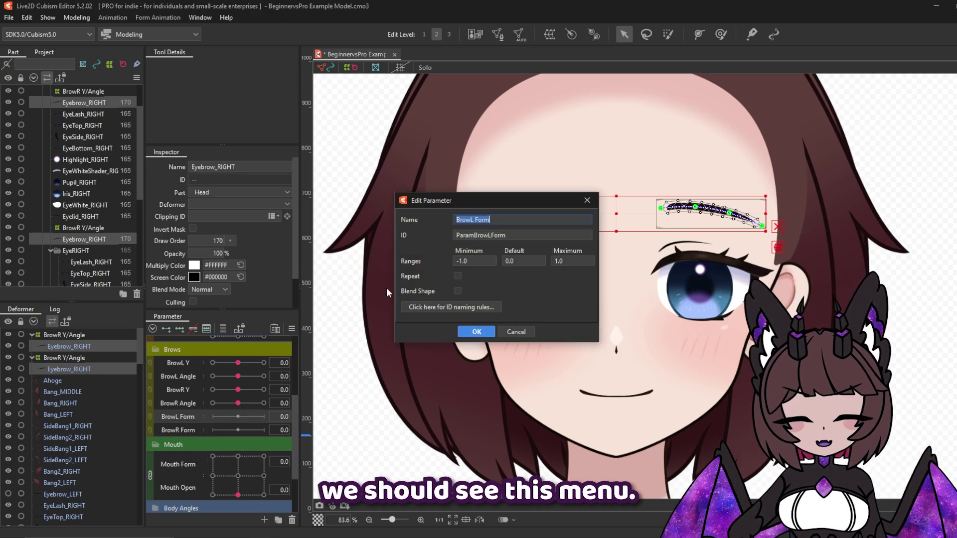
pyautogui.click(458, 291)
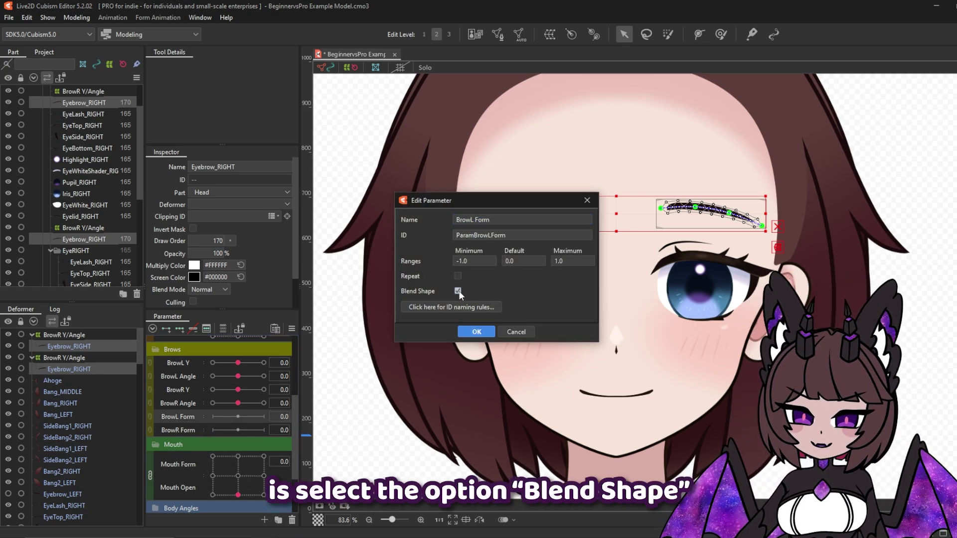
pyautogui.click(477, 333)
# Convert the BrowR Form parameter to a Blend Shape parameter and deselect the eyebrows.
pyautogui.rightClick(188, 430)
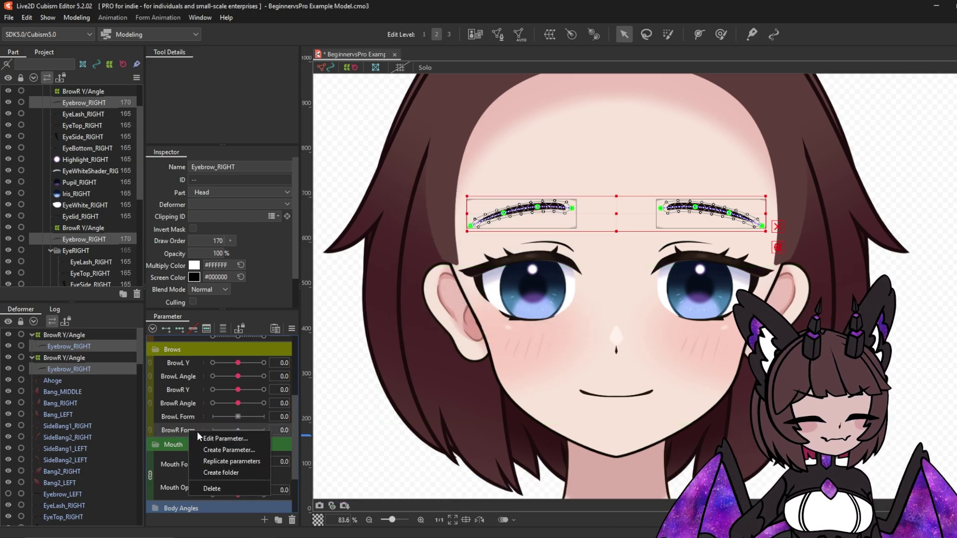
pyautogui.click(224, 377)
pyautogui.click(474, 332)
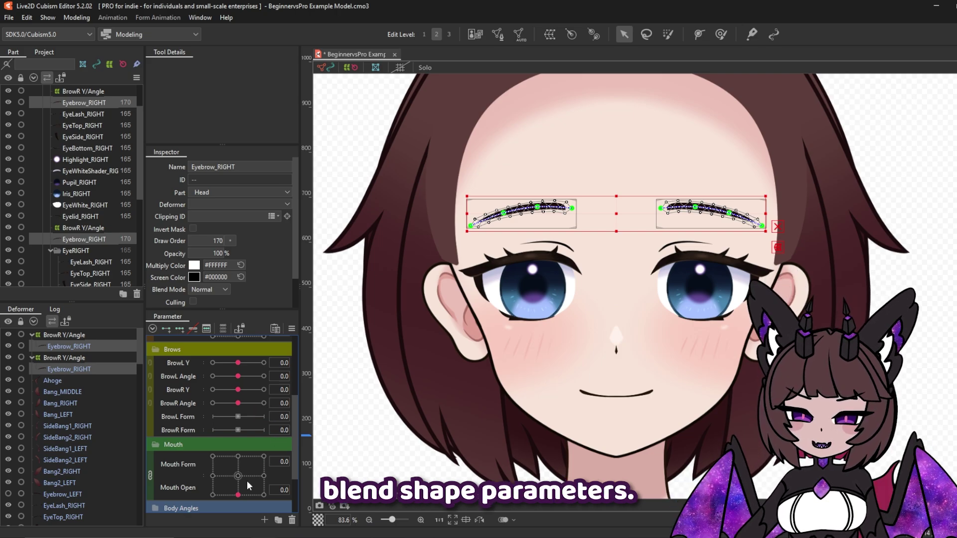
pyautogui.click(335, 441)
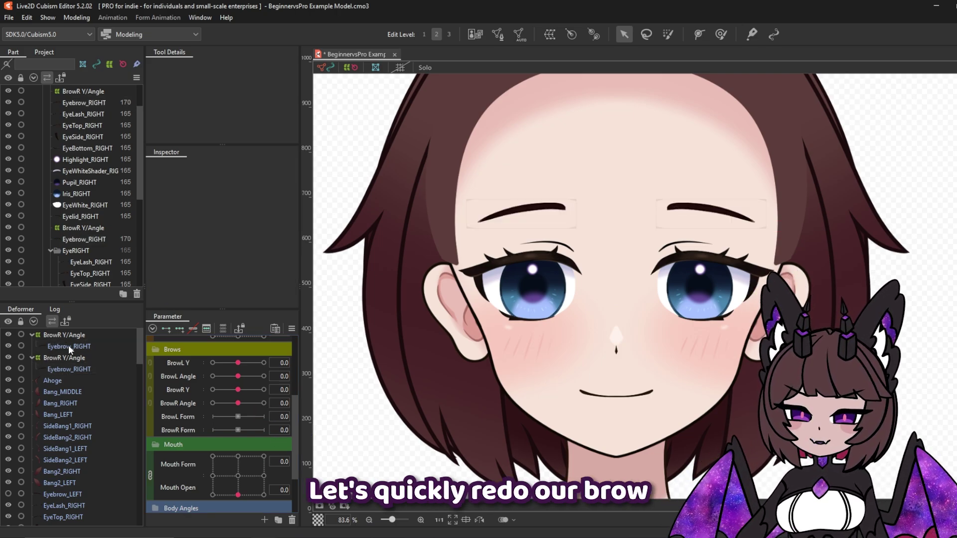
# Key both eyebrows on BrowL Form and BrowR Form, reshape their curves at both extremes, and reset the parameters to default.
pyautogui.click(68, 345)
pyautogui.click(67, 353)
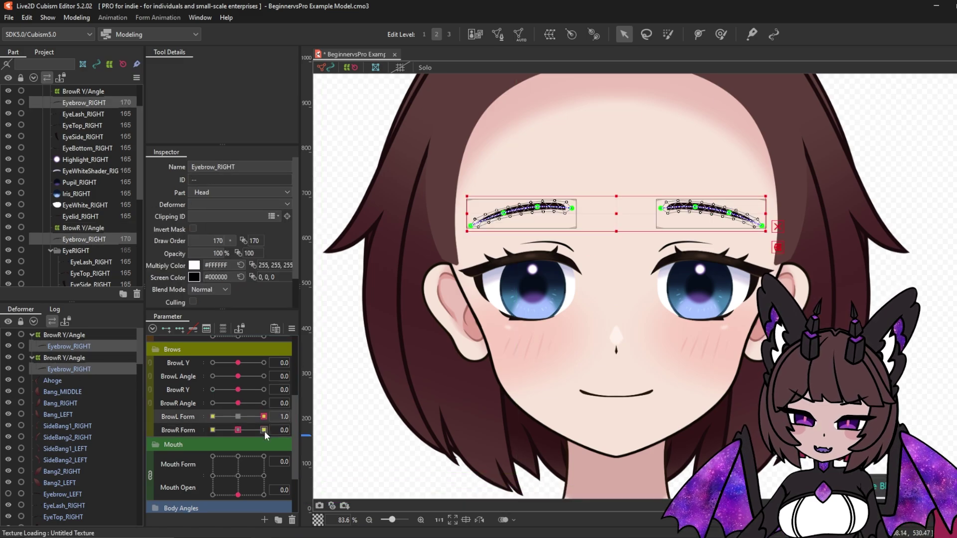
pyautogui.press('p')
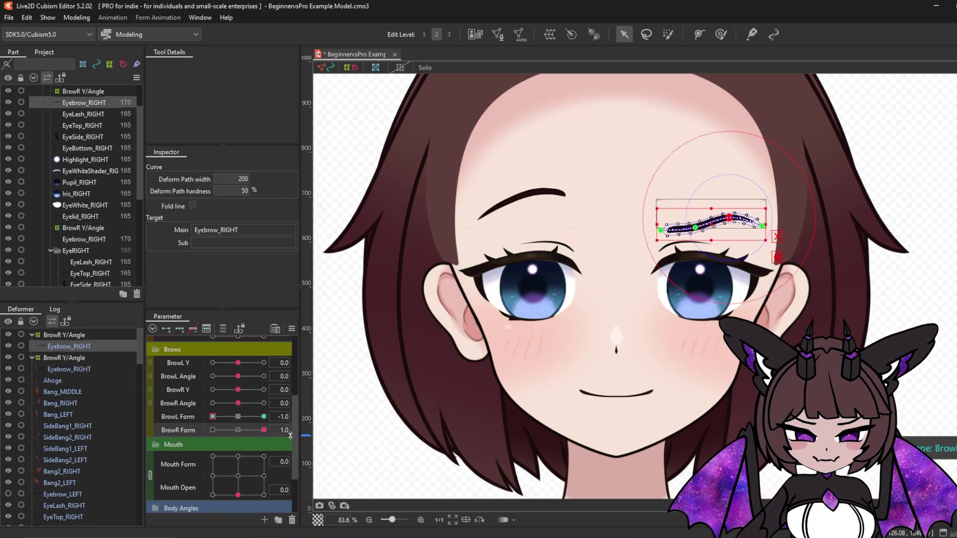
pyautogui.moveTo(698, 214); pyautogui.dragTo(697, 230)
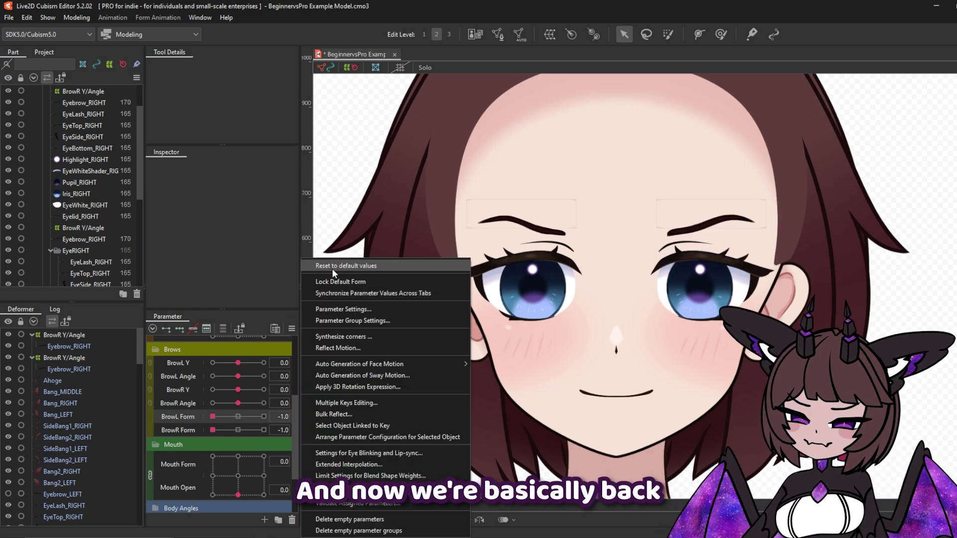
pyautogui.click(329, 267)
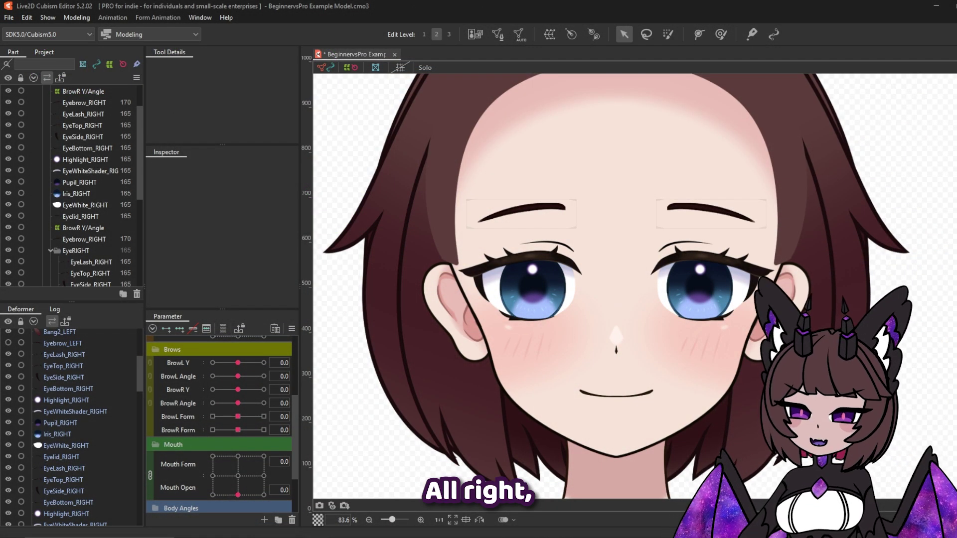
# Add BrowR Form keyforms to EyeLash_RIGHT and EyeTop_RIGHT and set BrowR Form to 1.0.
pyautogui.click(541, 257)
pyautogui.keyDown('ctrl'); pyautogui.click(83, 469); pyautogui.keyUp('ctrl')
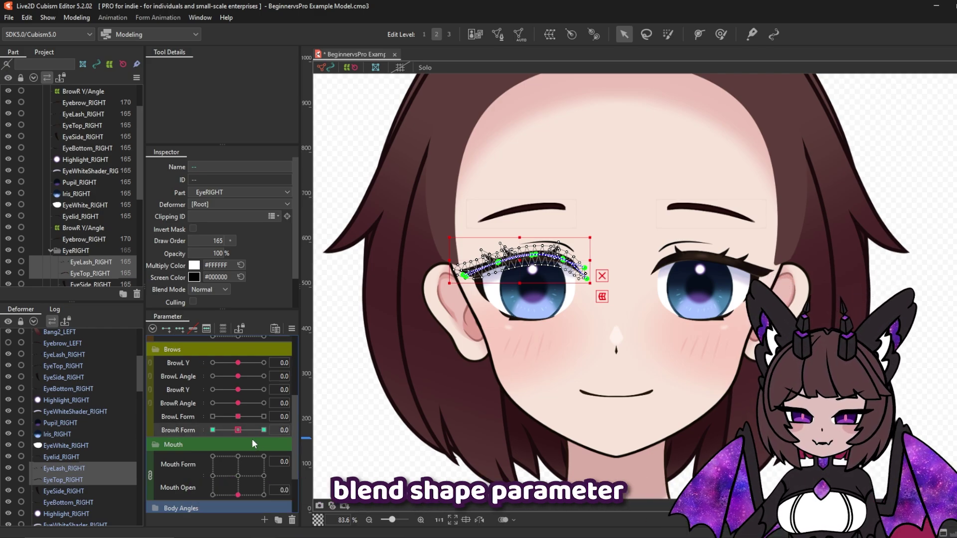
pyautogui.moveTo(244, 433); pyautogui.dragTo(287, 440)
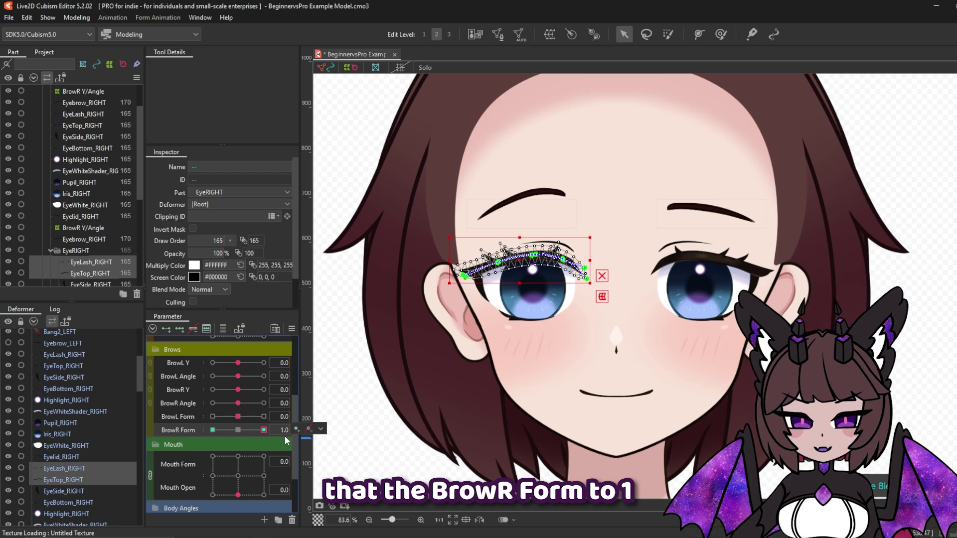
# Create a temporary deformation path along the right upper lash line, placing points from the outer to the inner corner.
pyautogui.click(76, 18)
pyautogui.moveTo(123, 124)
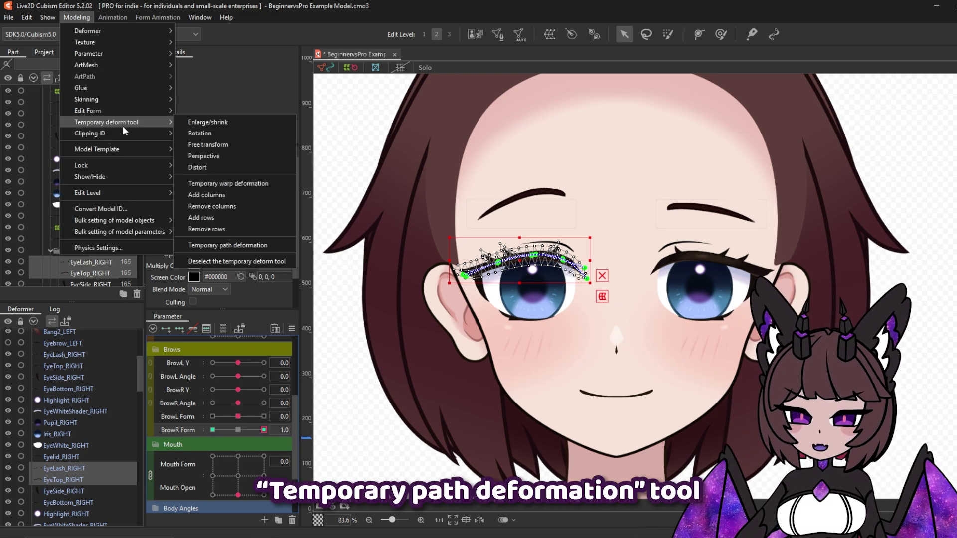
pyautogui.click(234, 249)
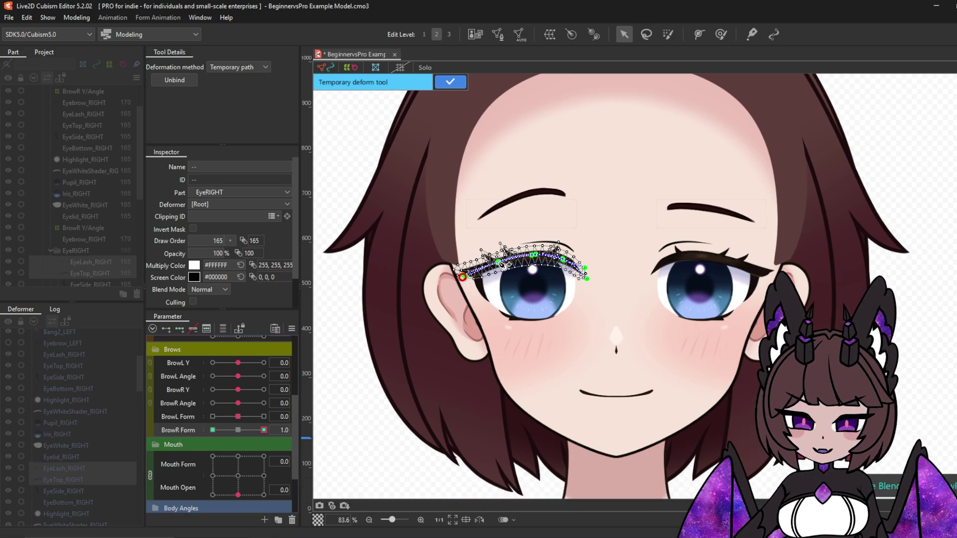
pyautogui.click(498, 262)
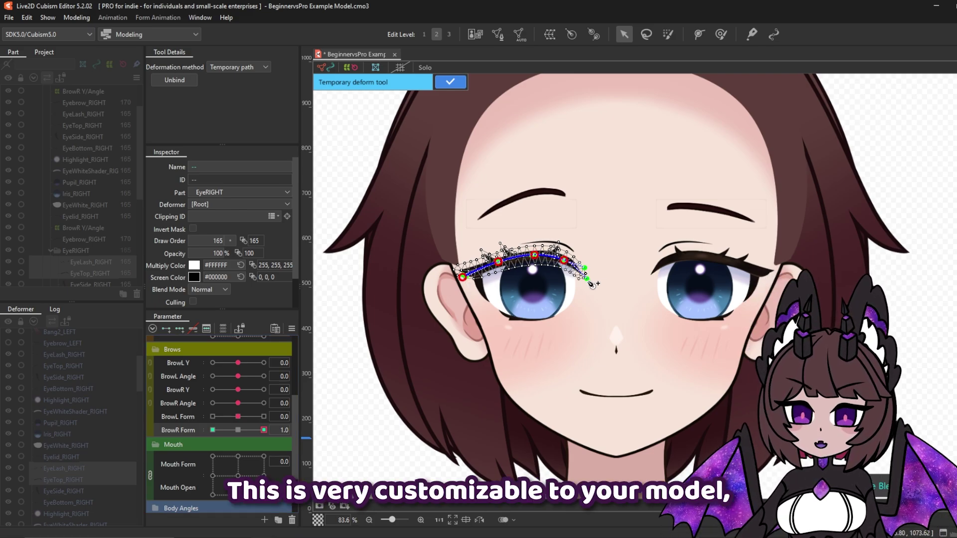
pyautogui.click(589, 282)
# Raise the temporary path into a higher arch for the right upper lid, apply the deformation, and test BrowR Form up to 1.0.
pyautogui.scroll(3, 504, 272)
pyautogui.moveTo(541, 250); pyautogui.dragTo(542, 233)
pyautogui.moveTo(496, 257); pyautogui.dragTo(499, 249)
pyautogui.moveTo(593, 259); pyautogui.dragTo(548, 228)
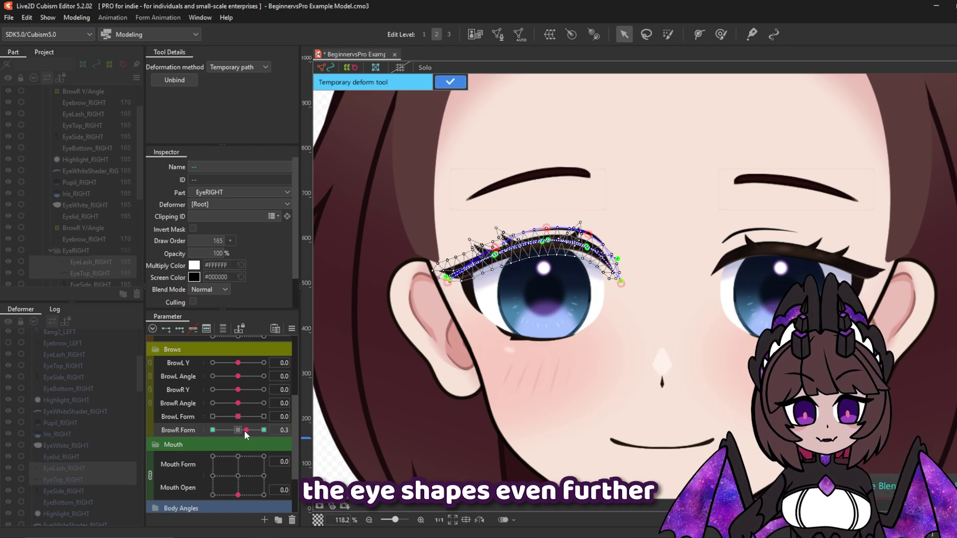
pyautogui.click(451, 81)
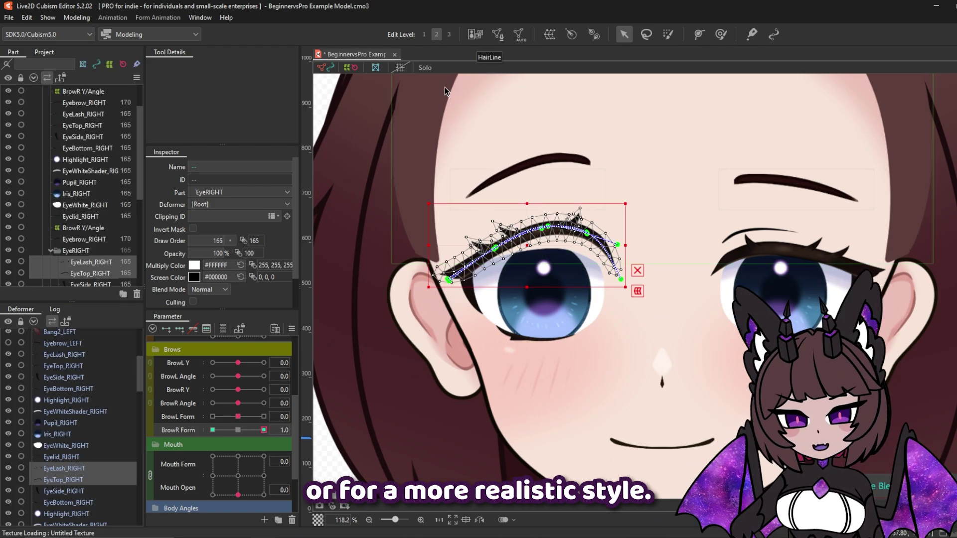
pyautogui.moveTo(266, 432); pyautogui.dragTo(264, 435)
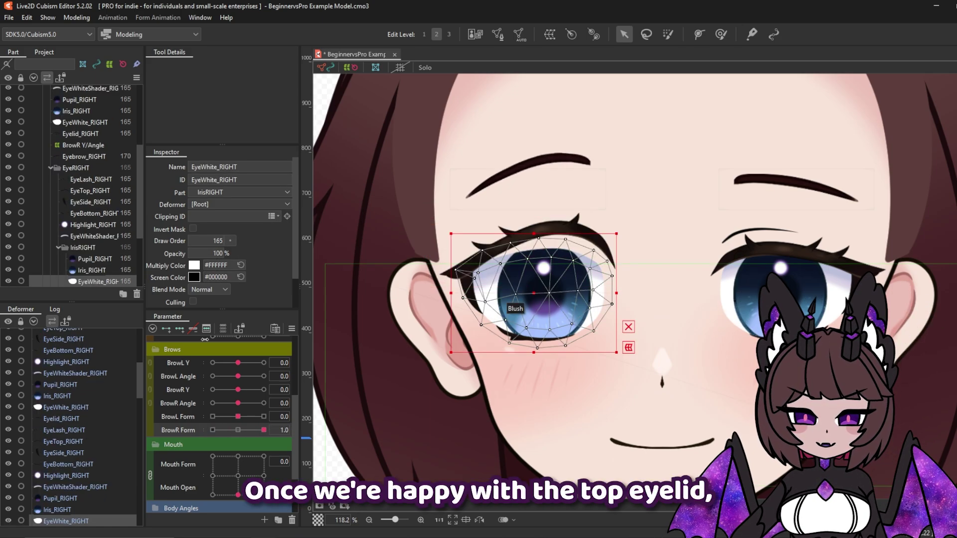
# Key EyeBottom_RIGHT on BrowR Form, lower its deform path points at 1.0 to widen the eye, and return BrowR Form to 0.0.
pyautogui.click(721, 34)
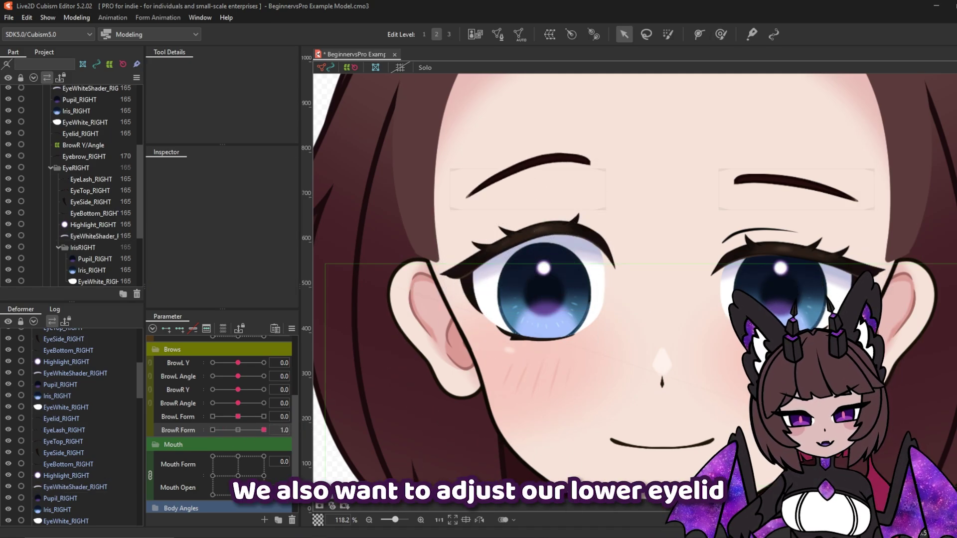
pyautogui.click(521, 343)
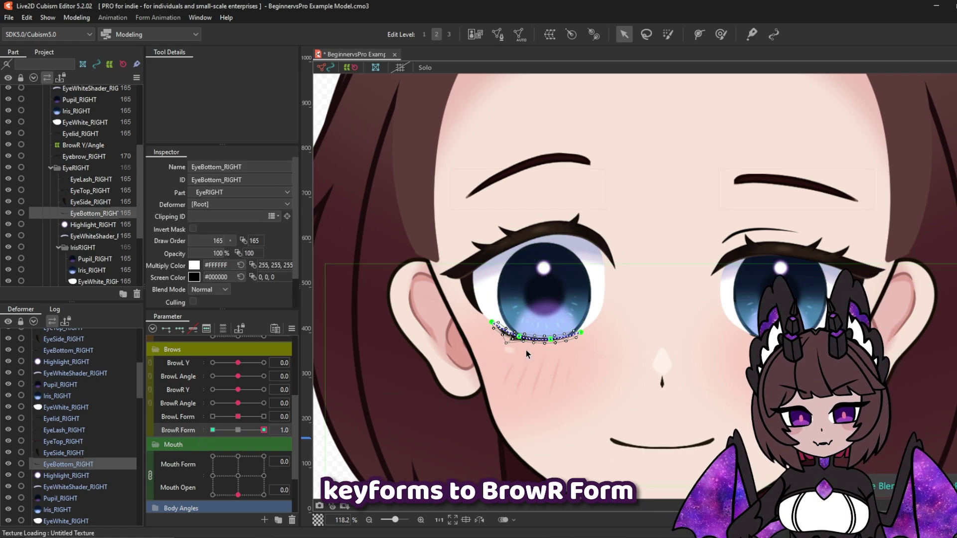
pyautogui.moveTo(551, 339); pyautogui.dragTo(519, 342)
pyautogui.click(519, 337)
pyautogui.moveTo(580, 333); pyautogui.dragTo(581, 339)
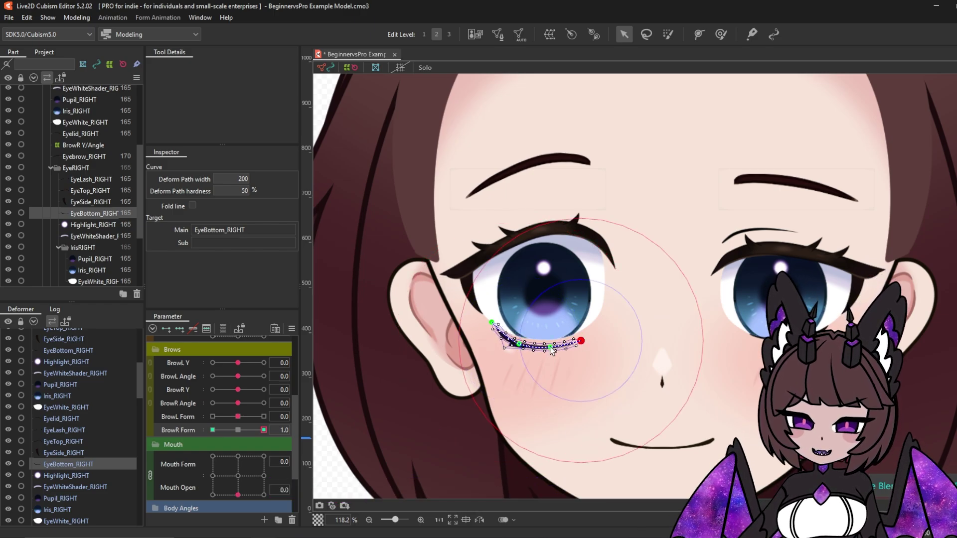
pyautogui.click(551, 347)
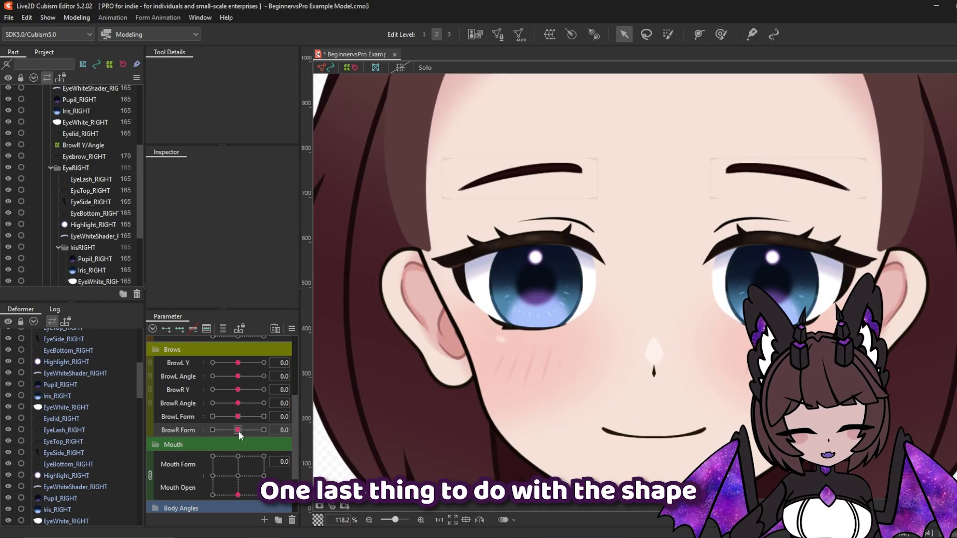
pyautogui.click(238, 431)
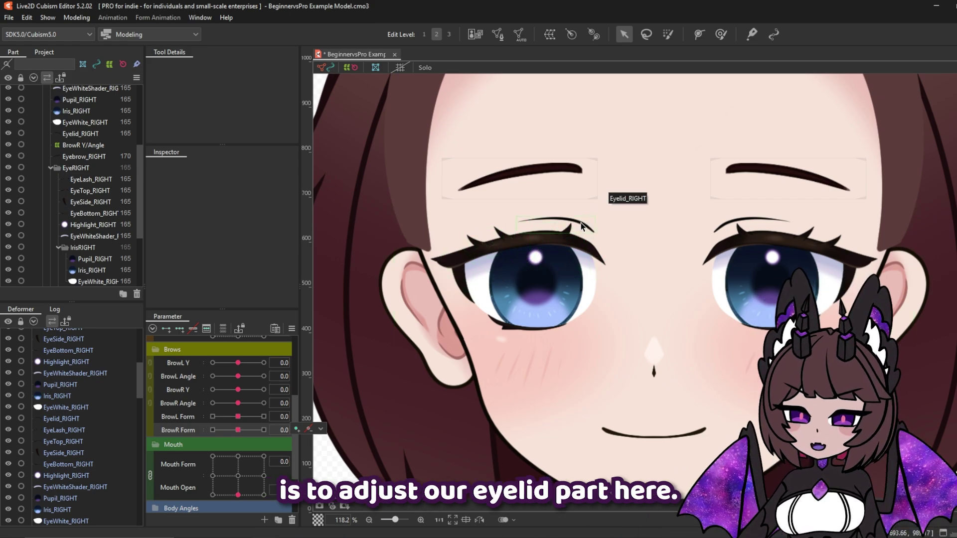
pyautogui.moveTo(254, 432); pyautogui.dragTo(237, 441)
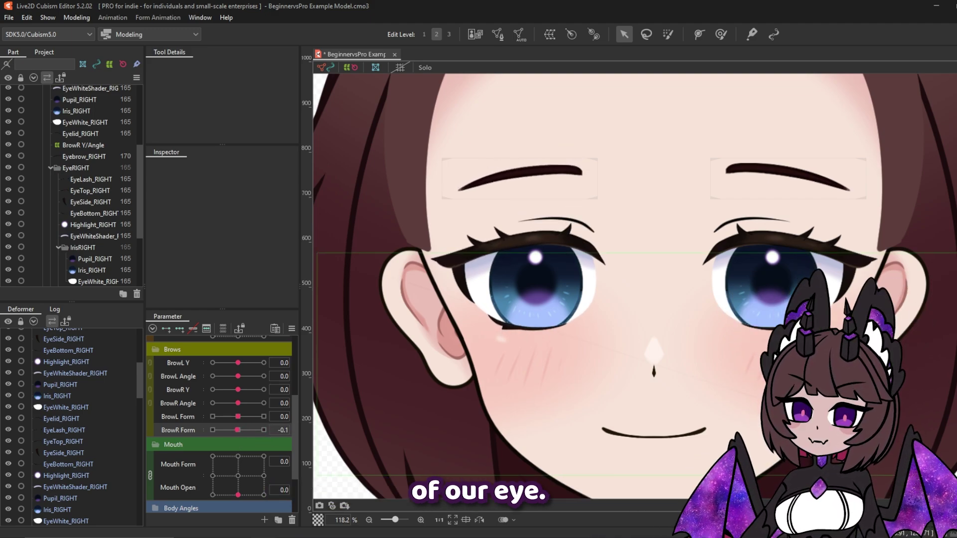
# Rebuild the Eyelid_RIGHT mesh with a stroke along the crease line and start adding a deform path to it.
pyautogui.doubleClick(580, 227)
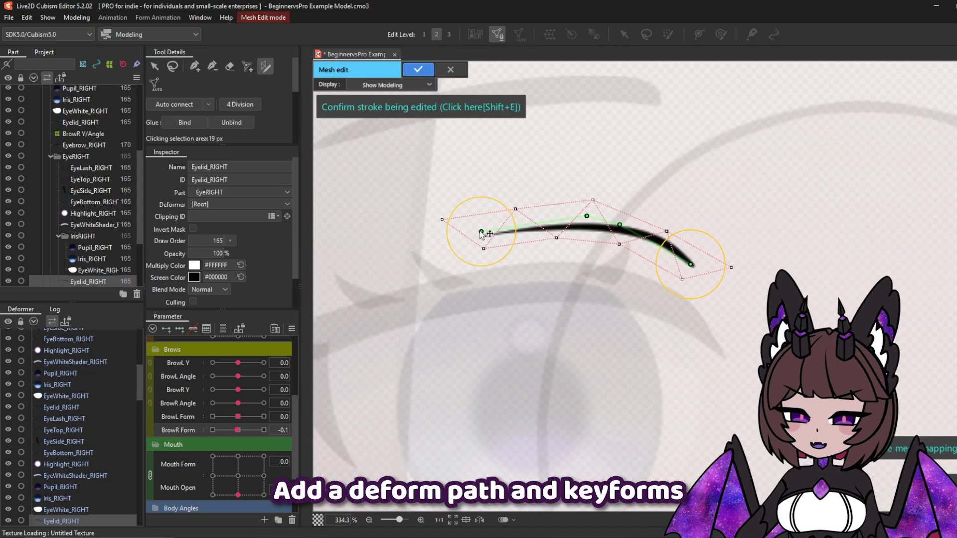
pyautogui.moveTo(487, 231); pyautogui.dragTo(482, 236)
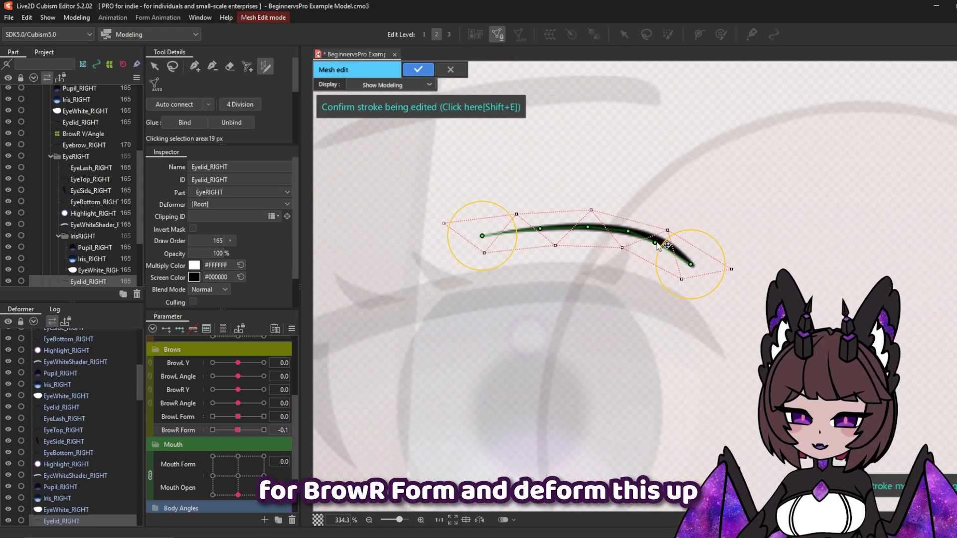
pyautogui.scroll(-5, 219, 100)
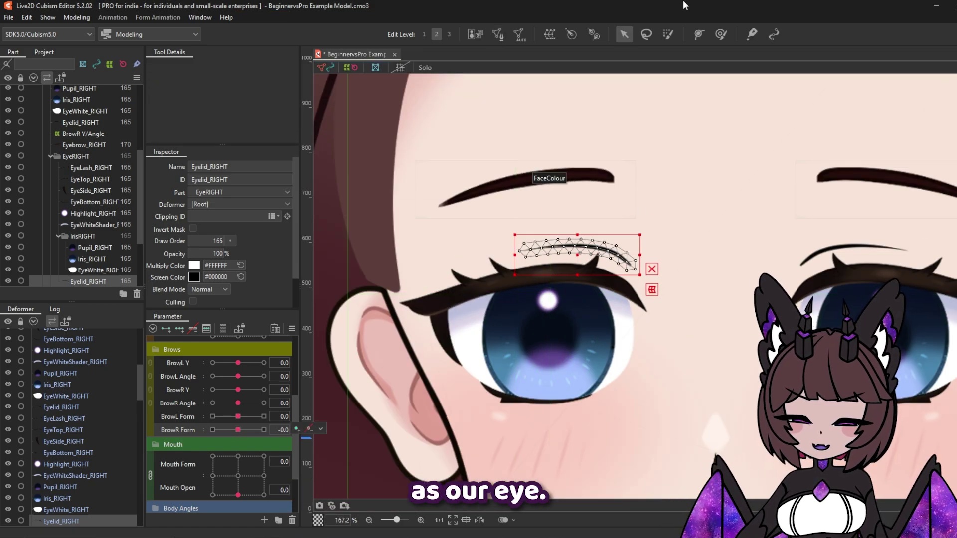
pyautogui.click(699, 34)
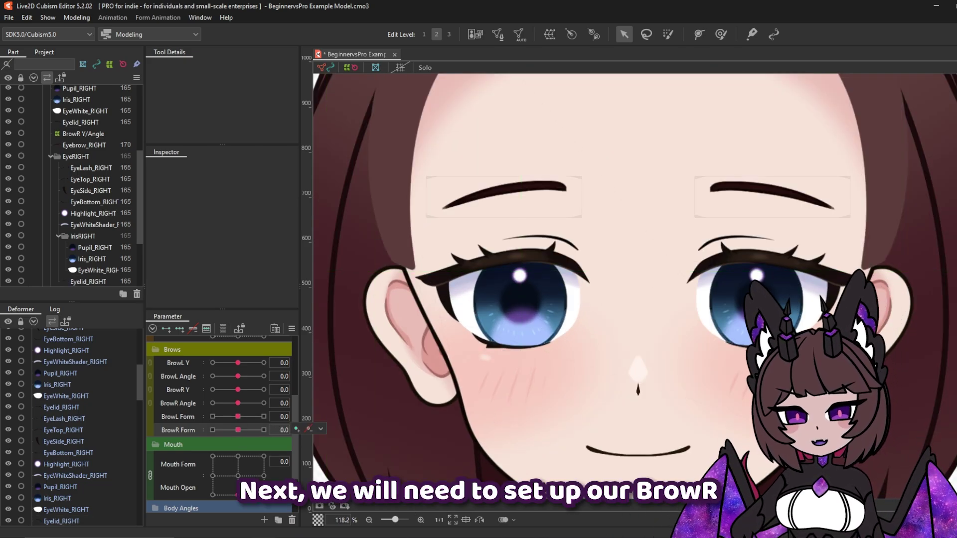
# Set BrowR Form to -1.0 and create a temporary deformation path along EyeTop_RIGHT and EyeLash_RIGHT from outer to inner corner.
pyautogui.click(513, 255)
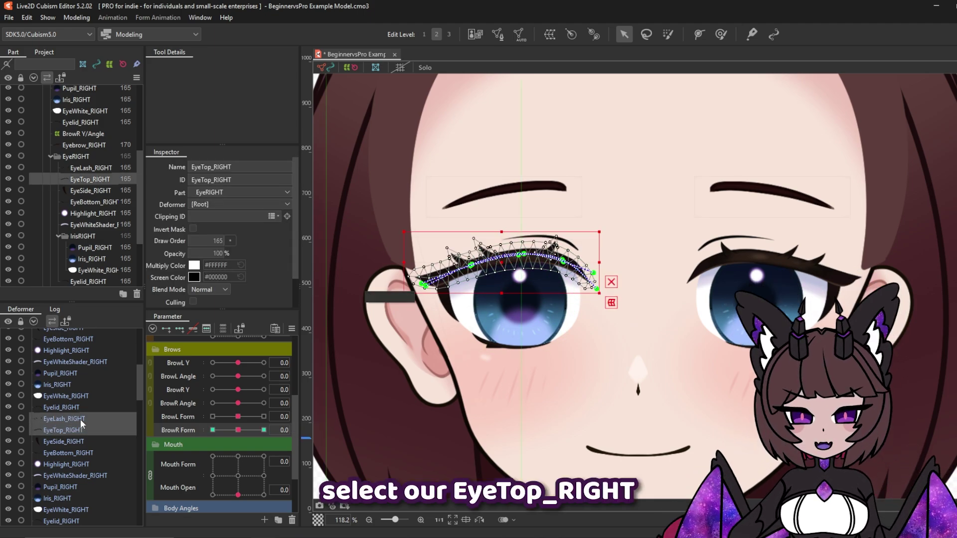
pyautogui.keyDown('ctrl'); pyautogui.click(81, 419); pyautogui.keyUp('ctrl')
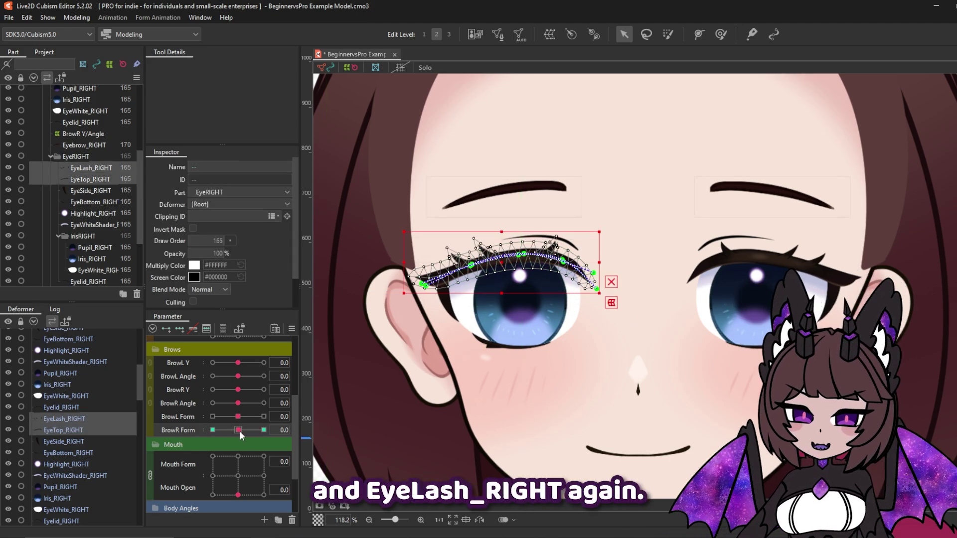
pyautogui.moveTo(239, 431); pyautogui.dragTo(213, 431)
pyautogui.click(76, 18)
pyautogui.moveTo(116, 126)
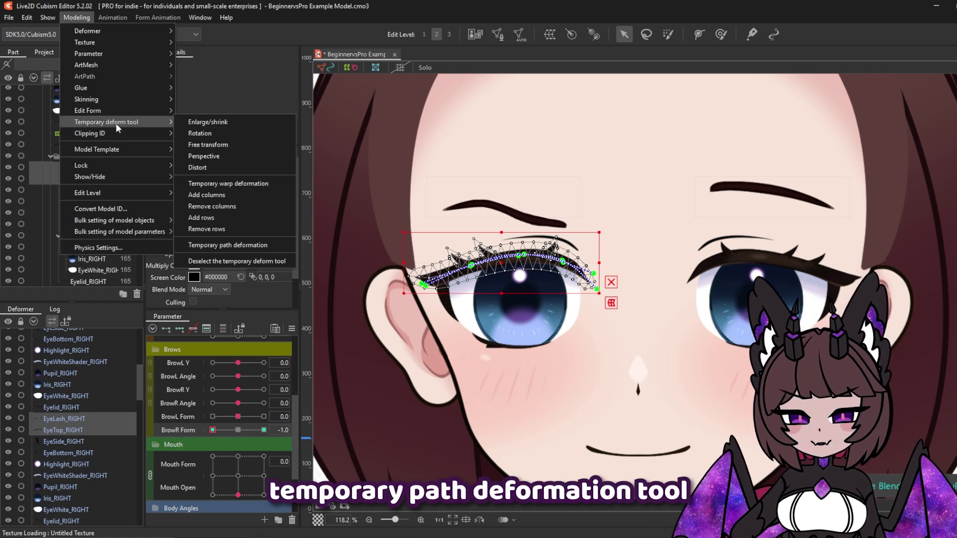
pyautogui.click(260, 245)
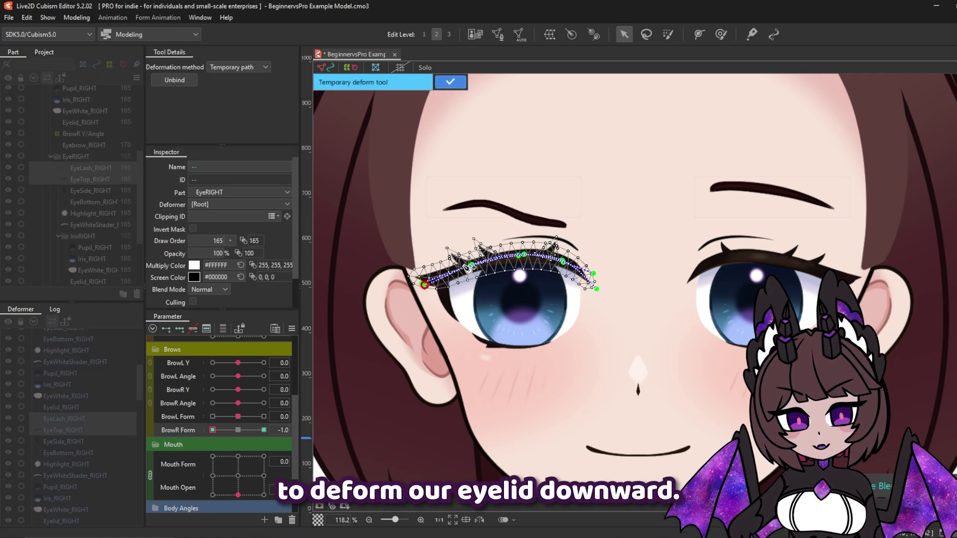
pyautogui.click(564, 262)
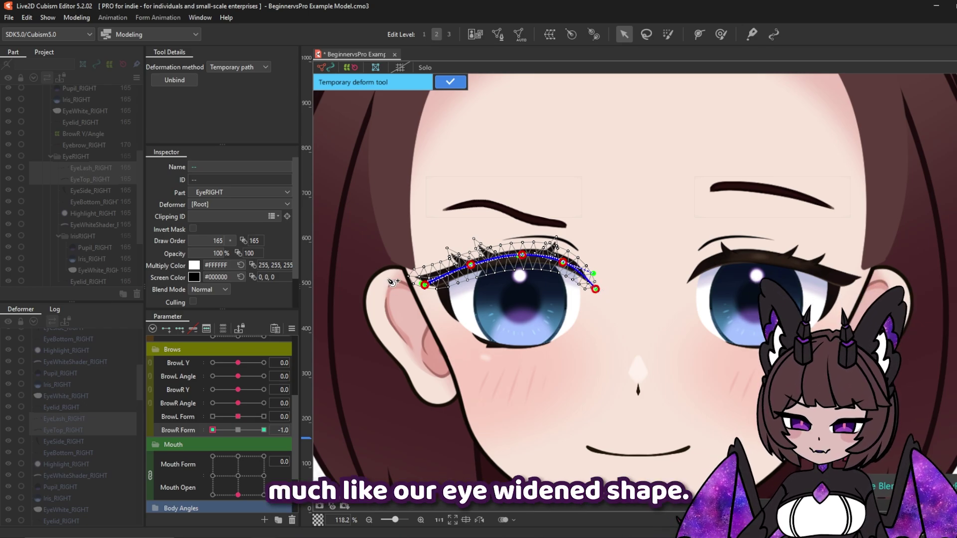
# Slant the upper lid down toward the inner corner with the temporary path and fit EyeWhite_RIGHT beneath it.
pyautogui.scroll(3, 393, 282)
pyautogui.moveTo(562, 249); pyautogui.dragTo(563, 276)
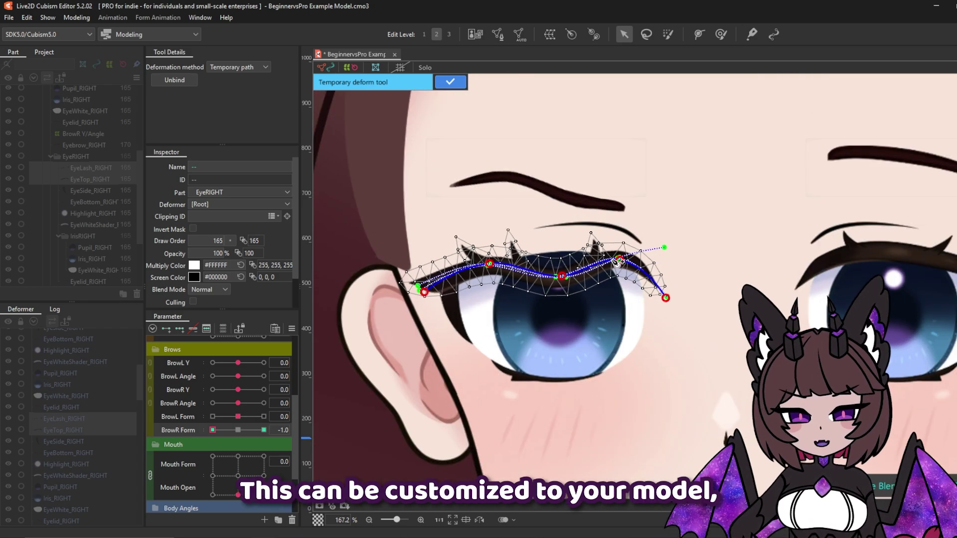
pyautogui.moveTo(618, 261); pyautogui.dragTo(618, 295)
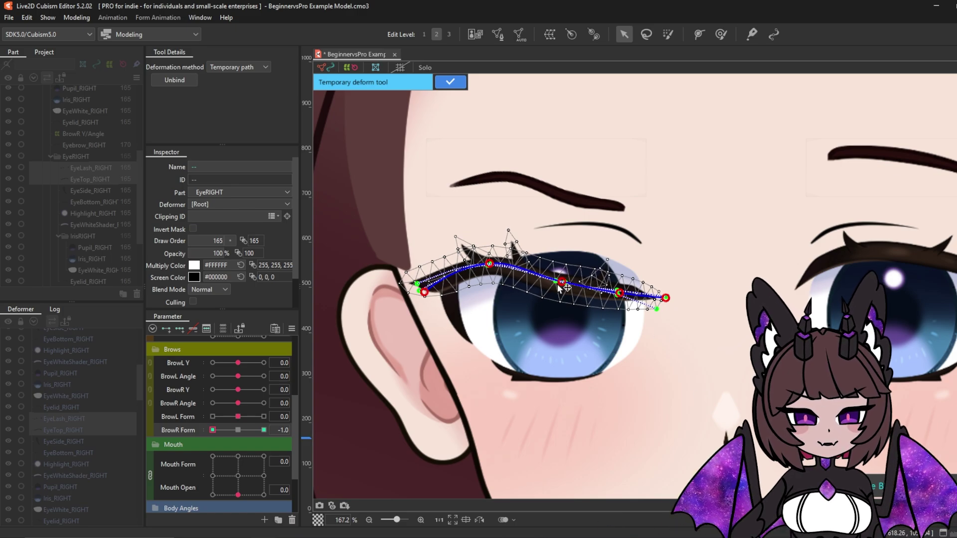
pyautogui.moveTo(212, 429); pyautogui.dragTo(212, 429)
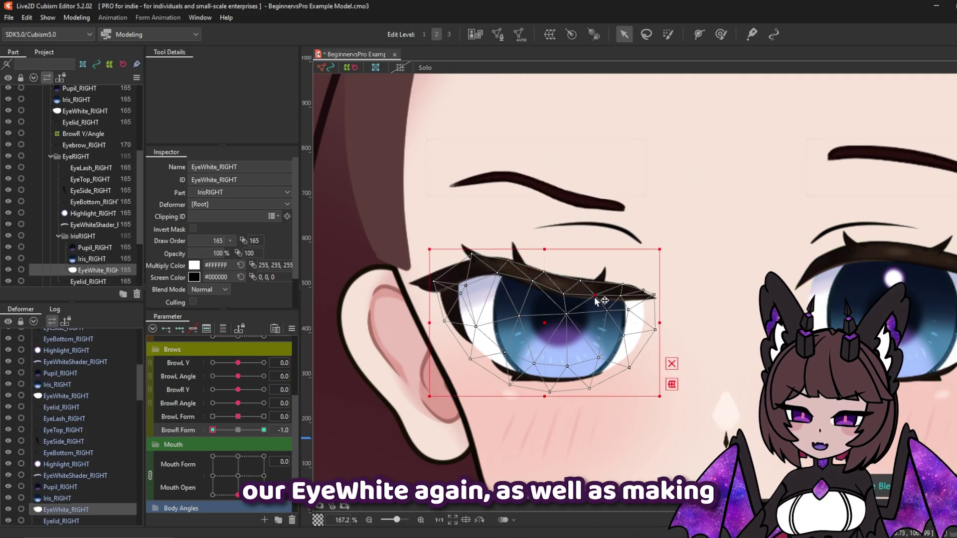
pyautogui.moveTo(213, 429); pyautogui.dragTo(226, 432)
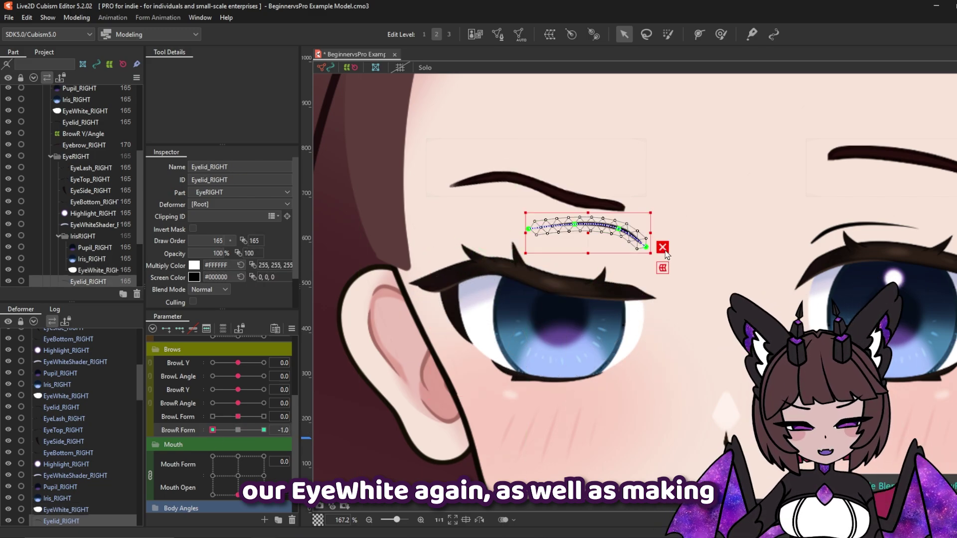
# Lower the Eyelid_RIGHT deform path points at BrowR Form -1.0 so the crease follows the slanted upper lid.
pyautogui.moveTo(575, 254); pyautogui.dragTo(575, 256)
pyautogui.moveTo(618, 261); pyautogui.dragTo(618, 264)
pyautogui.moveTo(644, 262); pyautogui.dragTo(645, 268)
pyautogui.click(85, 522)
pyautogui.moveTo(213, 430)
pyautogui.mouseDown()
pyautogui.moveTo(238, 431)
pyautogui.moveTo(213, 431)
pyautogui.mouseUp()
pyautogui.moveTo(583, 256); pyautogui.dragTo(582, 259)
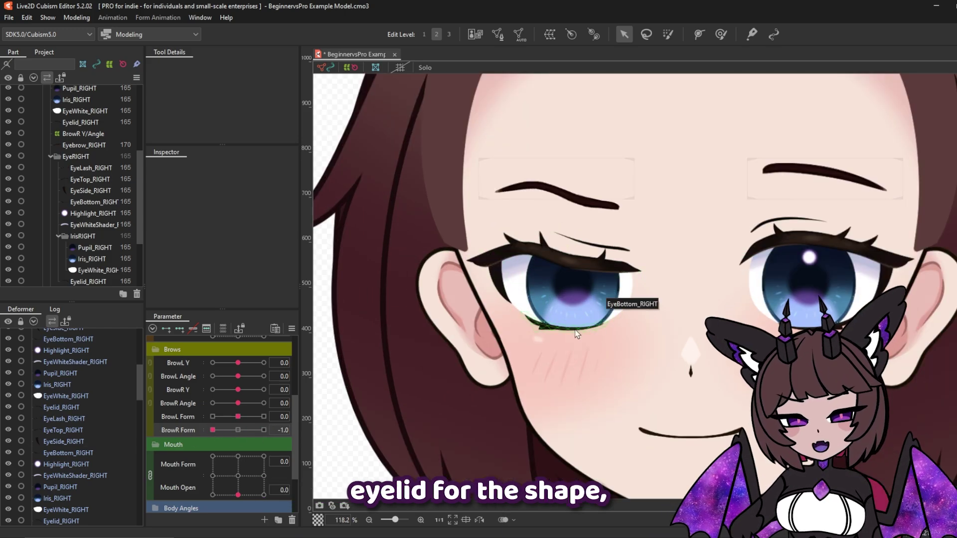
# Raise the EyeBottom_RIGHT deform path points at BrowR Form -1.0 to narrow the eye from below.
pyautogui.click(513, 315)
pyautogui.scroll(3, 560, 305)
pyautogui.click(634, 336)
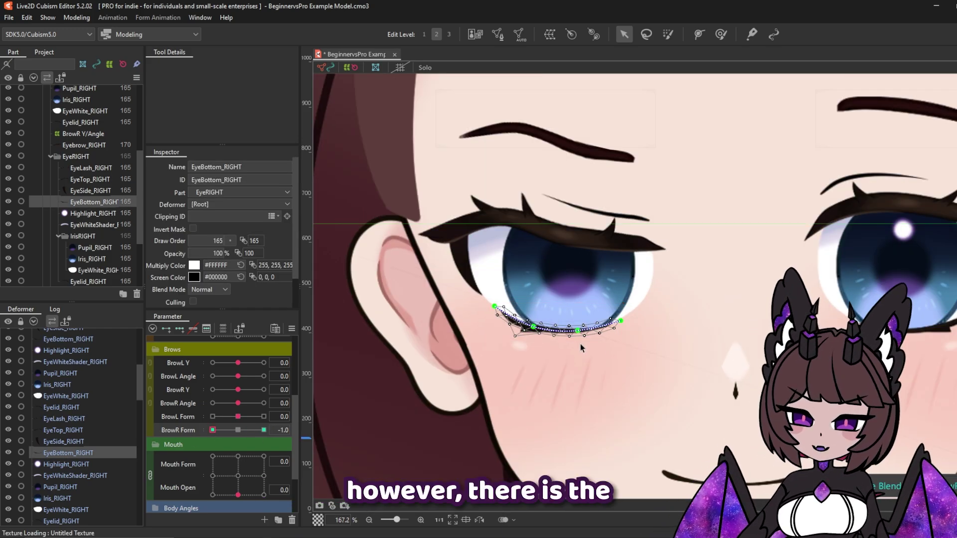
pyautogui.moveTo(578, 331)
pyautogui.mouseDown()
pyautogui.moveTo(579, 322)
pyautogui.moveTo(533, 320)
pyautogui.moveTo(577, 319)
pyautogui.mouseUp()
pyautogui.moveTo(620, 321); pyautogui.dragTo(577, 317)
pyautogui.click(646, 279)
pyautogui.moveTo(520, 336); pyautogui.dragTo(577, 304)
pyautogui.moveTo(543, 315); pyautogui.dragTo(543, 304)
pyautogui.moveTo(599, 340); pyautogui.dragTo(600, 327)
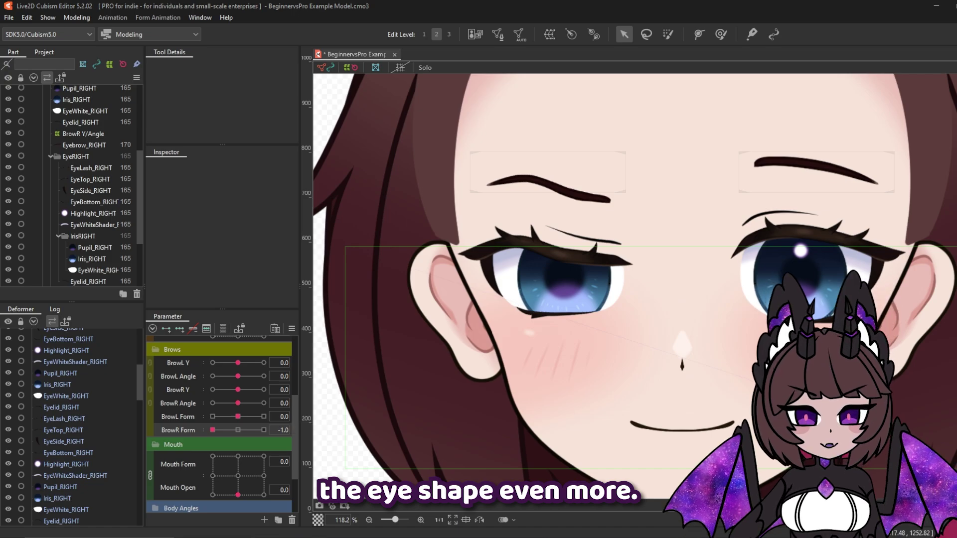
# Reset all parameters to default, close the right eye with EyeR Open at 0.0, and test BrowR Form on it.
pyautogui.click(292, 328)
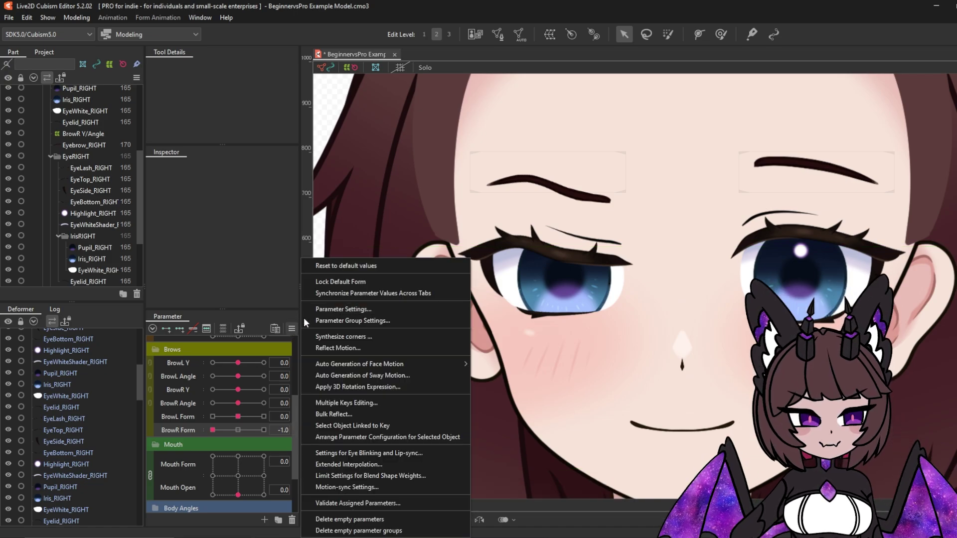
pyautogui.click(338, 266)
pyautogui.moveTo(241, 429)
pyautogui.mouseDown()
pyautogui.moveTo(273, 437)
pyautogui.moveTo(205, 438)
pyautogui.moveTo(258, 442)
pyautogui.moveTo(240, 440)
pyautogui.mouseUp()
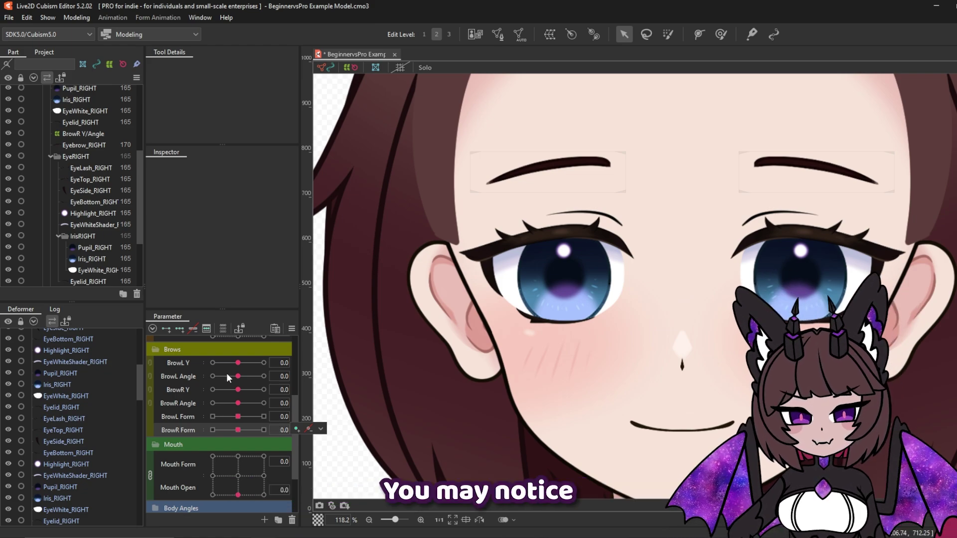
pyautogui.scroll(3, 226, 374)
pyautogui.moveTo(242, 398); pyautogui.dragTo(195, 399)
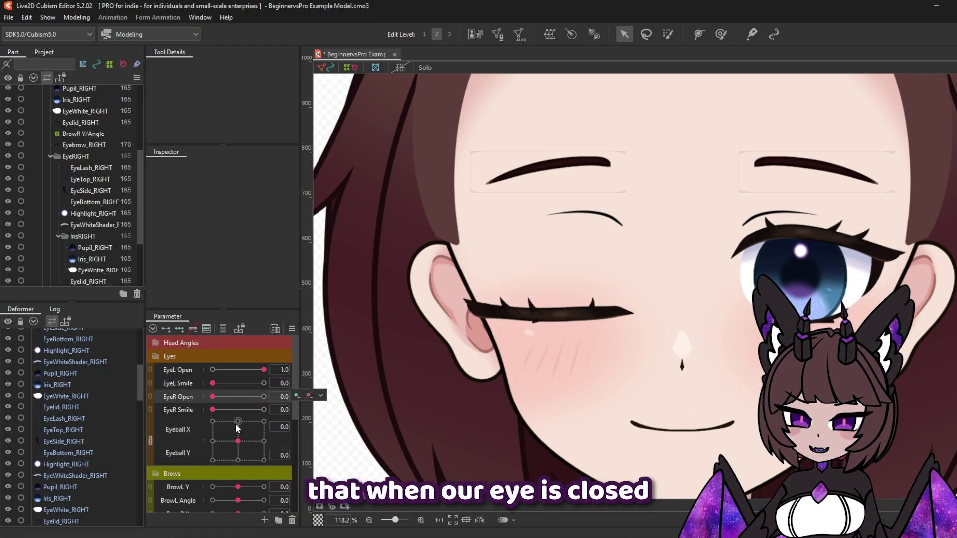
pyautogui.scroll(-3, 235, 423)
pyautogui.moveTo(237, 466)
pyautogui.mouseDown()
pyautogui.moveTo(249, 469)
pyautogui.moveTo(189, 468)
pyautogui.moveTo(233, 471)
pyautogui.moveTo(226, 471)
pyautogui.mouseUp()
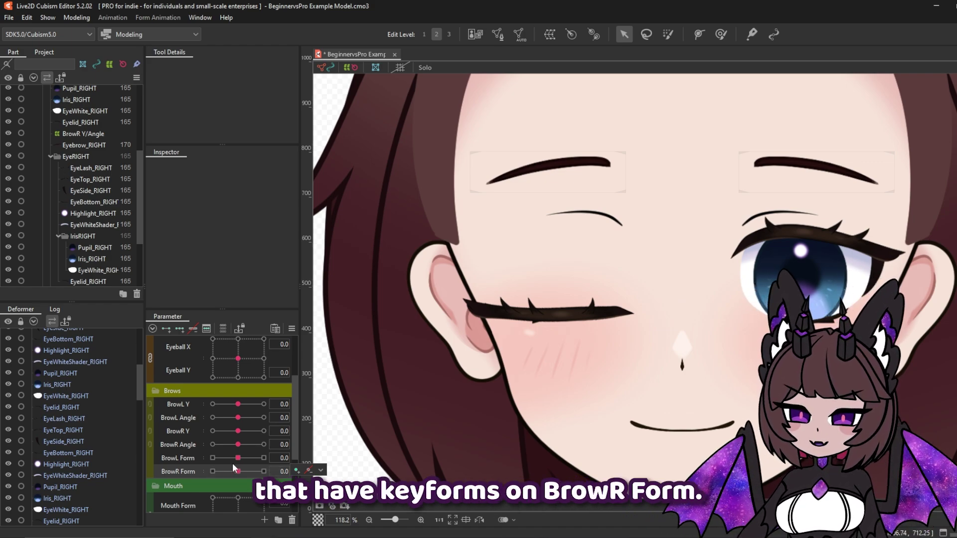
# Select the objects keyed on BrowR Form, excluding Eyebrow_RIGHT, Eyelid_RIGHT and EyeWhiteShader_RIGHT.
pyautogui.click(320, 470)
pyautogui.click(325, 472)
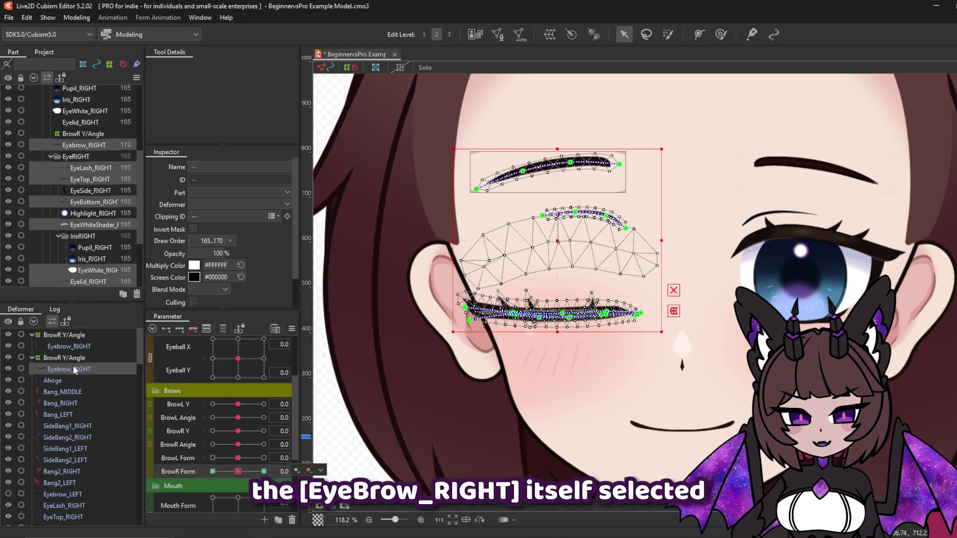
pyautogui.keyDown('ctrl'); pyautogui.click(81, 368); pyautogui.keyUp('ctrl')
pyautogui.scroll(-4, 83, 399)
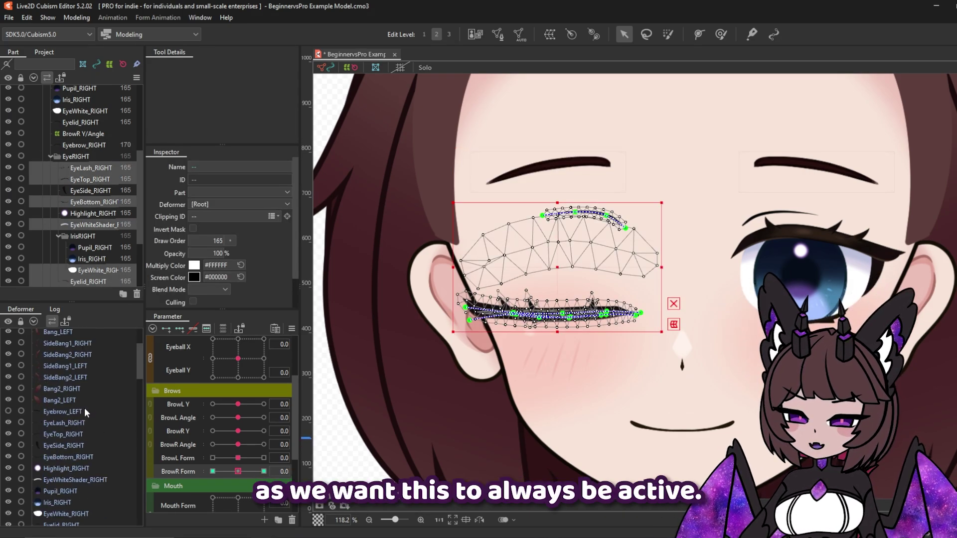
pyautogui.scroll(-4, 85, 407)
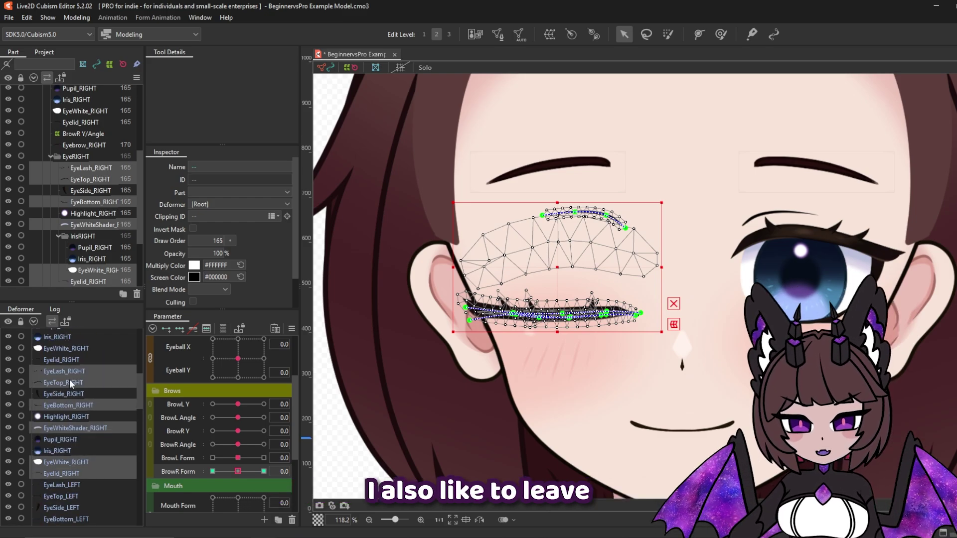
pyautogui.keyDown('ctrl'); pyautogui.click(71, 473); pyautogui.keyUp('ctrl')
pyautogui.keyDown('ctrl'); pyautogui.click(82, 431); pyautogui.keyUp('ctrl')
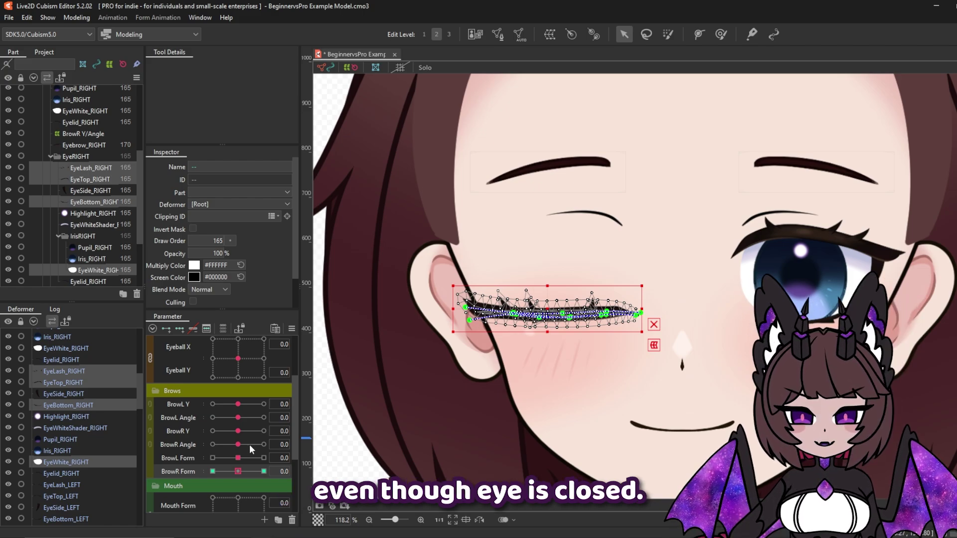
# Open the blend shape weight limit settings for the selected eye parts and choose BrowR Form as the blend shape.
pyautogui.click(292, 329)
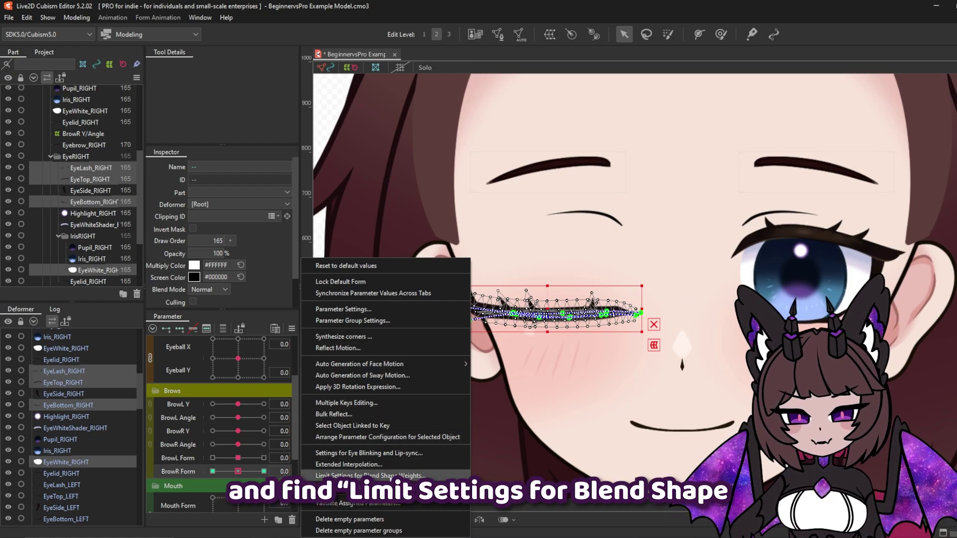
pyautogui.click(378, 477)
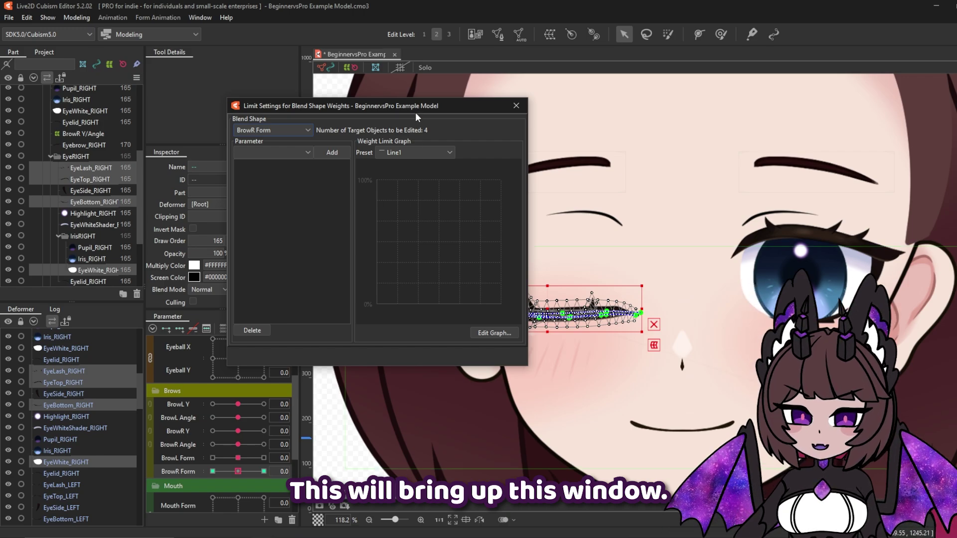
pyautogui.moveTo(425, 109); pyautogui.dragTo(343, 140)
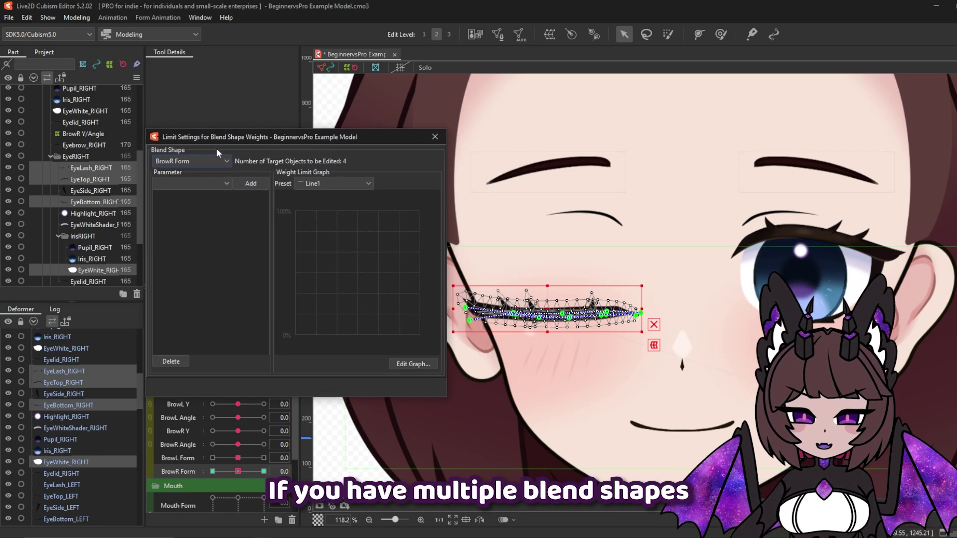
pyautogui.click(222, 162)
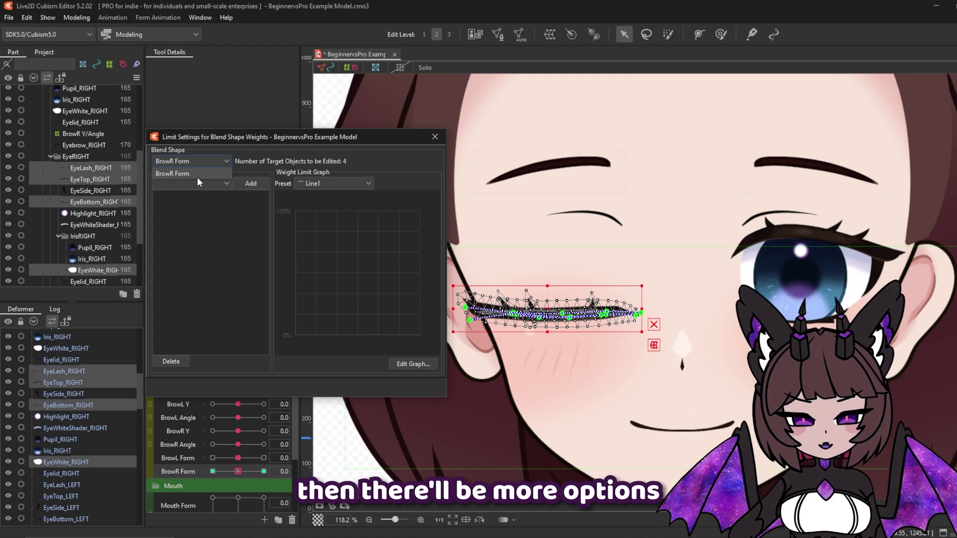
pyautogui.click(171, 174)
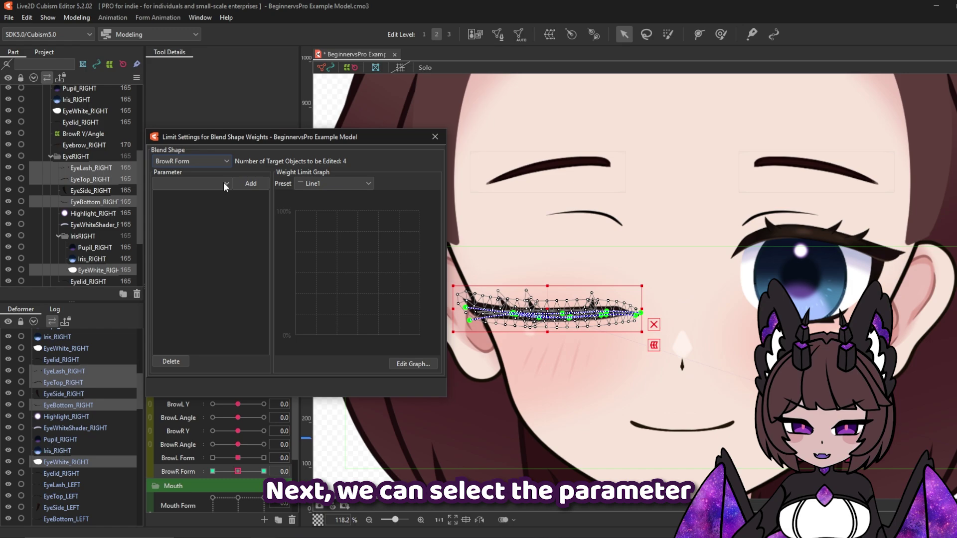
# Add EyeR Open as the limiting parameter for BrowR Form and set its weight limit graph to the Line2 preset.
pyautogui.click(225, 183)
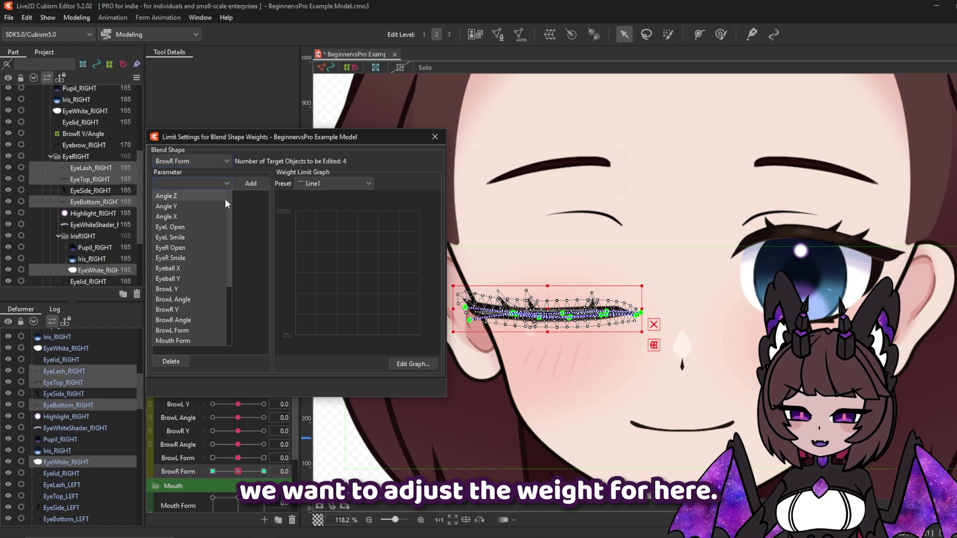
pyautogui.moveTo(225, 198)
pyautogui.mouseDown()
pyautogui.moveTo(232, 278)
pyautogui.moveTo(232, 195)
pyautogui.mouseUp()
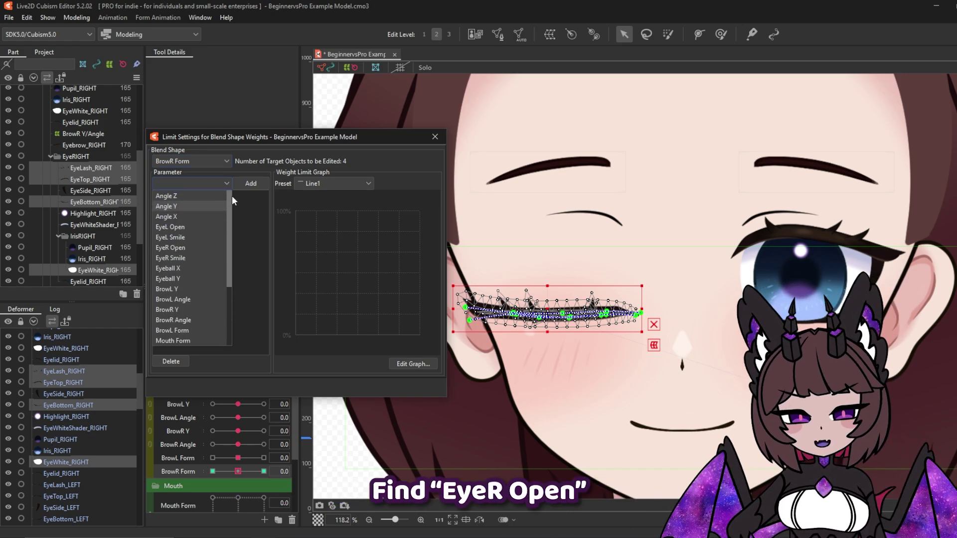
pyautogui.click(171, 247)
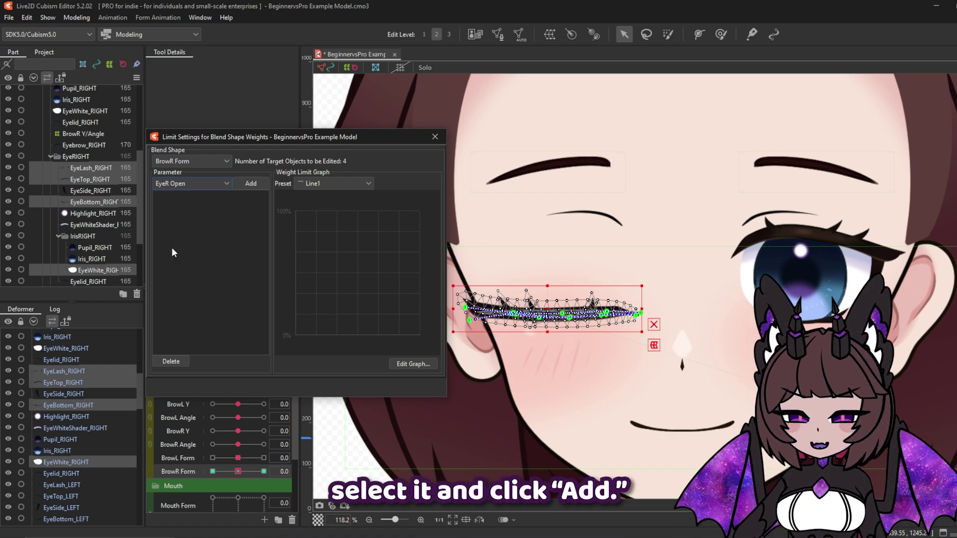
pyautogui.click(250, 183)
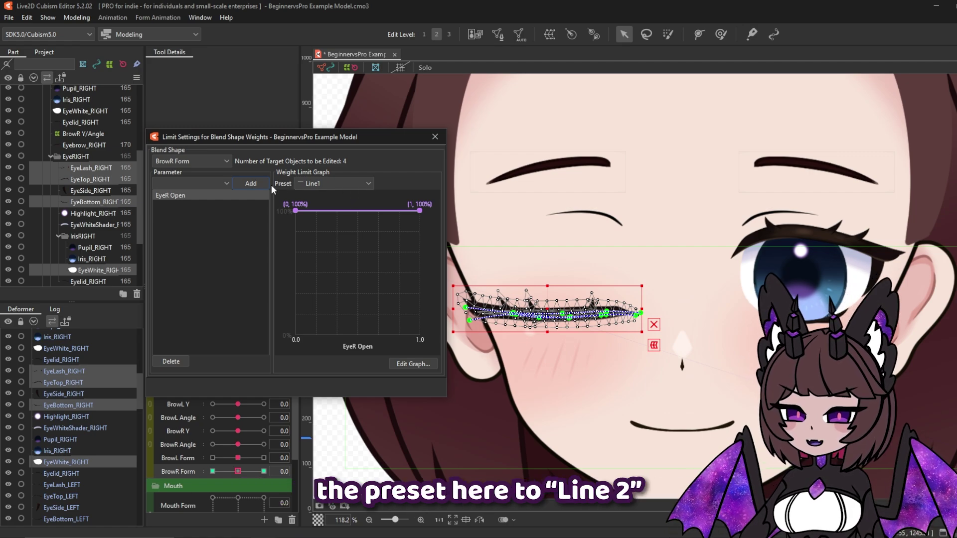
pyautogui.click(318, 187)
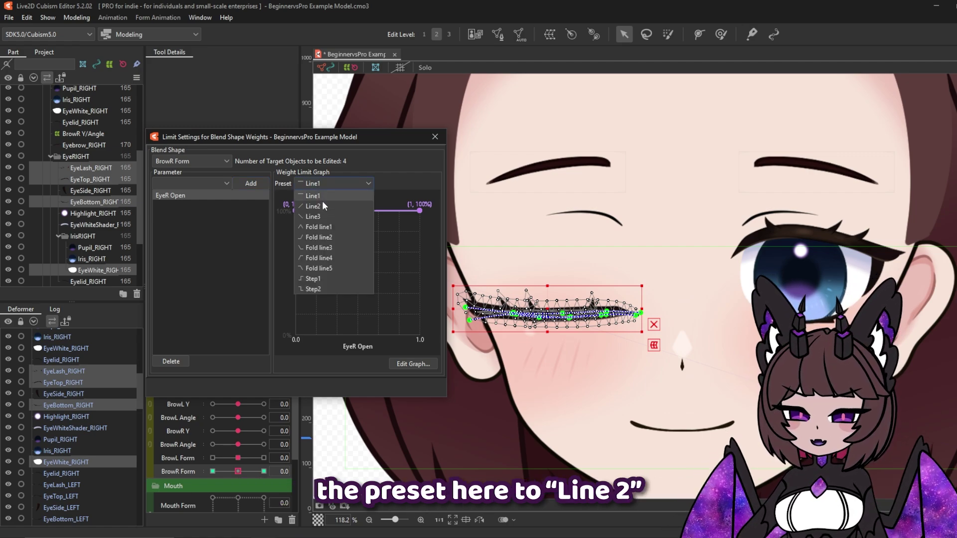
pyautogui.click(325, 206)
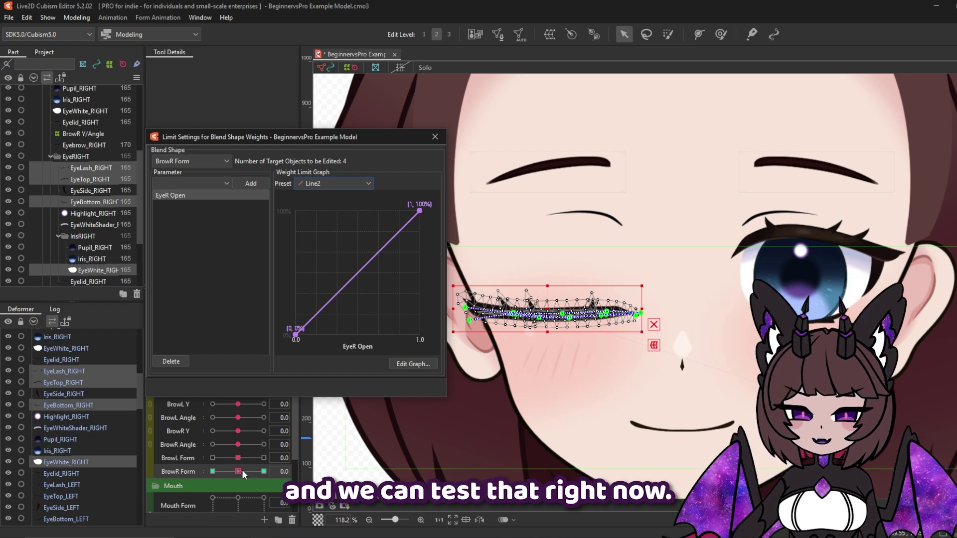
# Test BrowR Form on the closed right eye and review the available weight limit graph presets.
pyautogui.moveTo(240, 471); pyautogui.dragTo(264, 471)
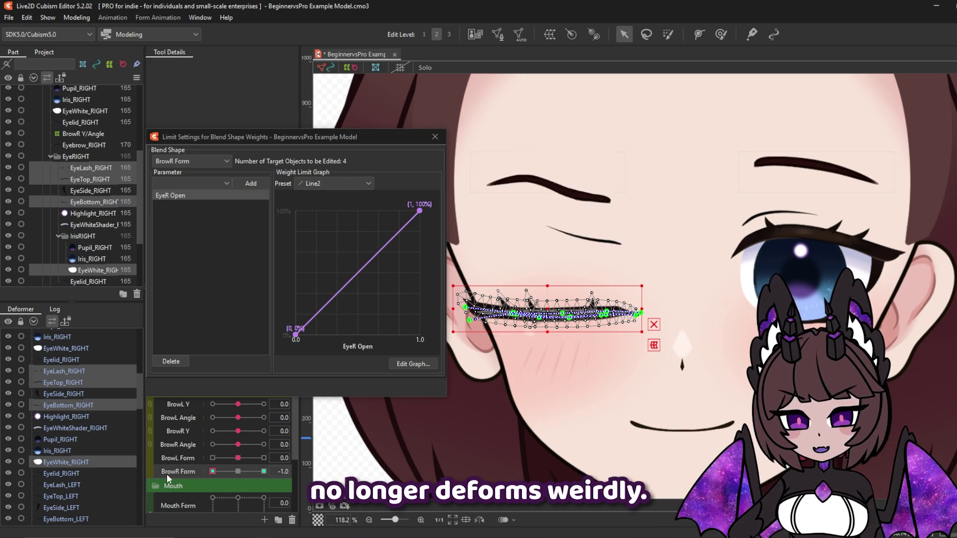
pyautogui.moveTo(263, 472)
pyautogui.mouseDown()
pyautogui.moveTo(170, 472)
pyautogui.moveTo(286, 479)
pyautogui.moveTo(171, 472)
pyautogui.moveTo(249, 470)
pyautogui.mouseUp()
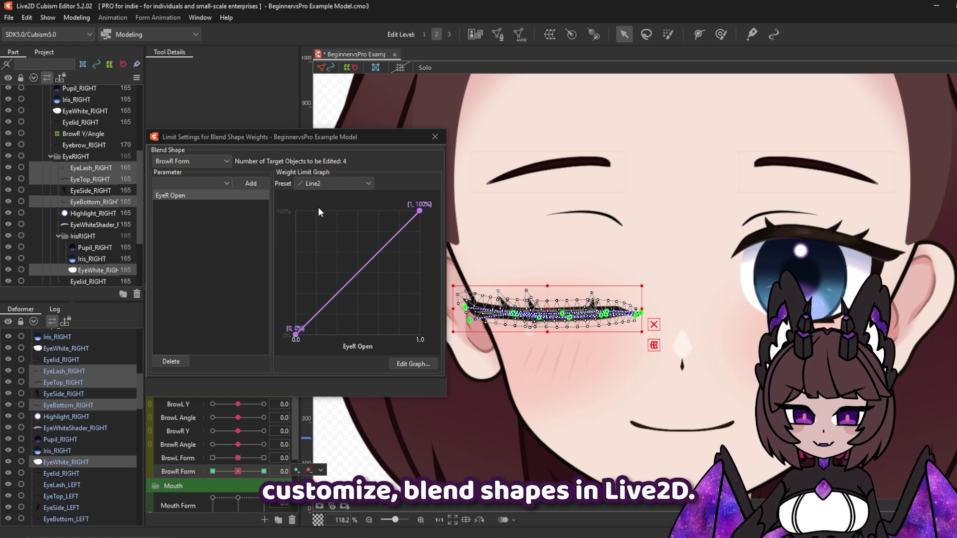
pyautogui.click(321, 187)
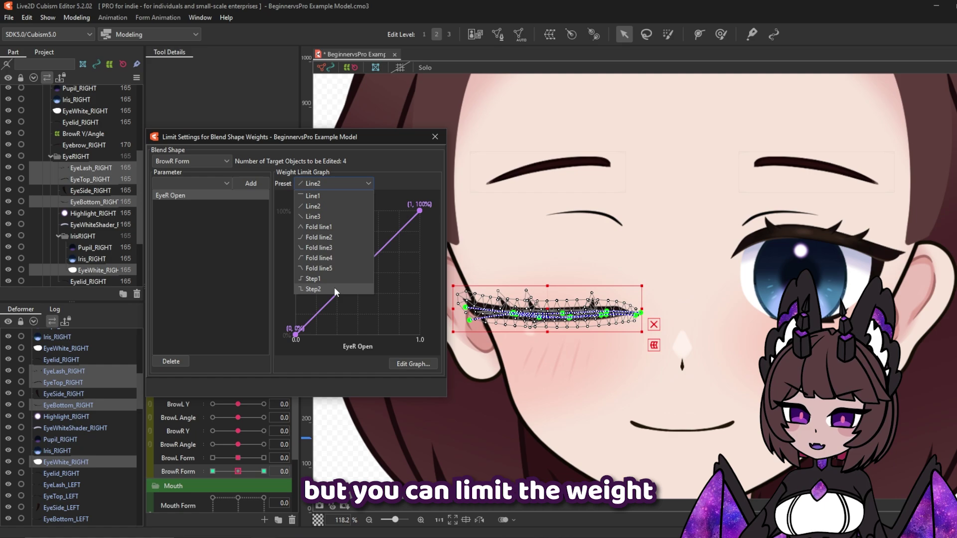
pyautogui.click(363, 181)
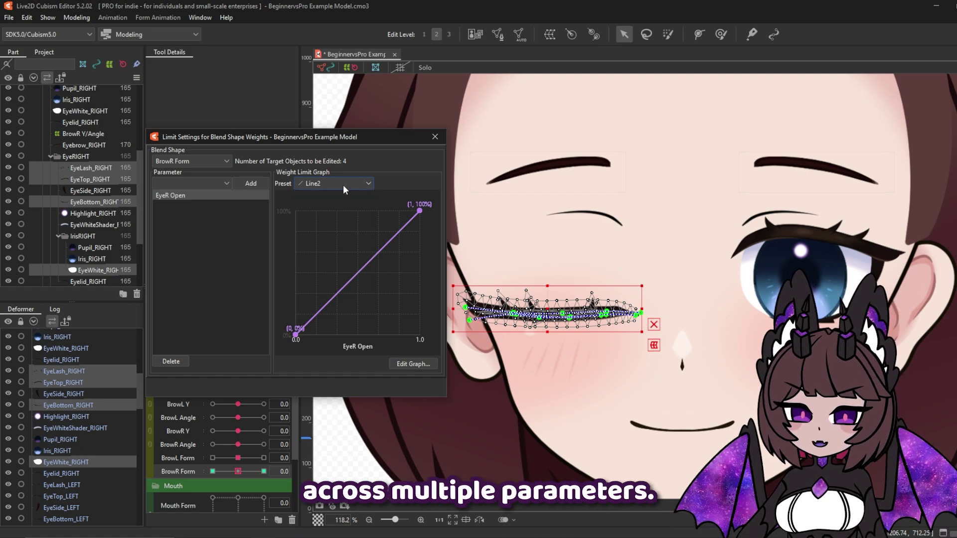
# Try adding Angle Z as a second limiting parameter, and remove it from the list.
pyautogui.click(202, 184)
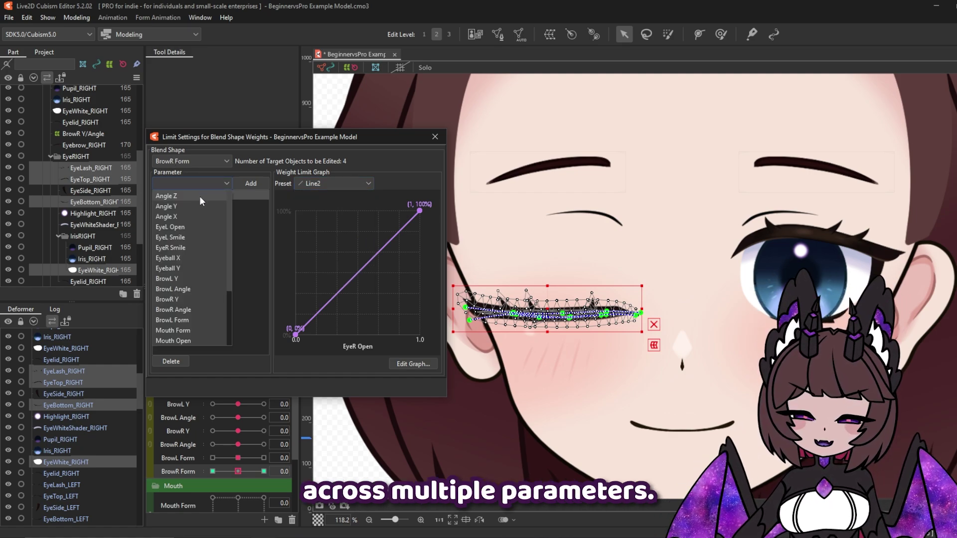
pyautogui.click(201, 196)
pyautogui.click(248, 183)
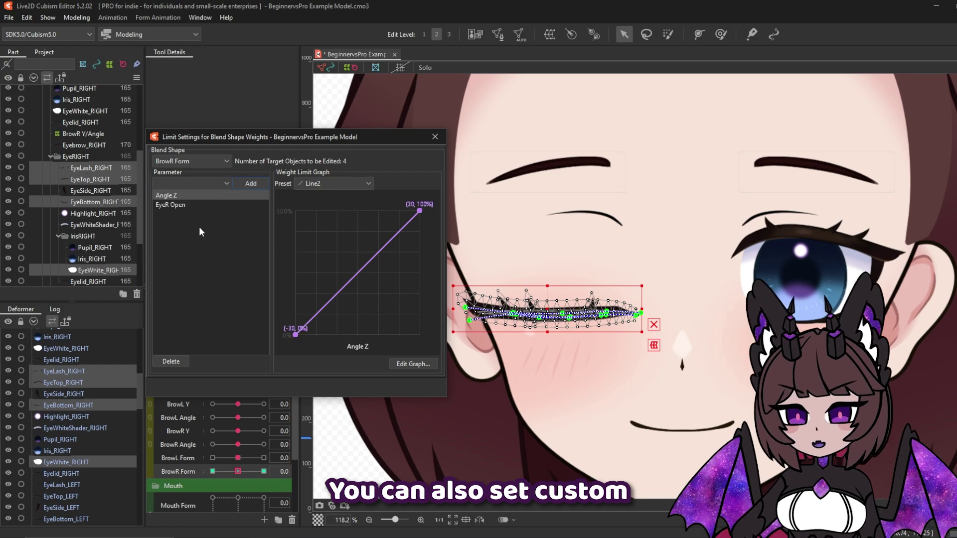
pyautogui.click(170, 362)
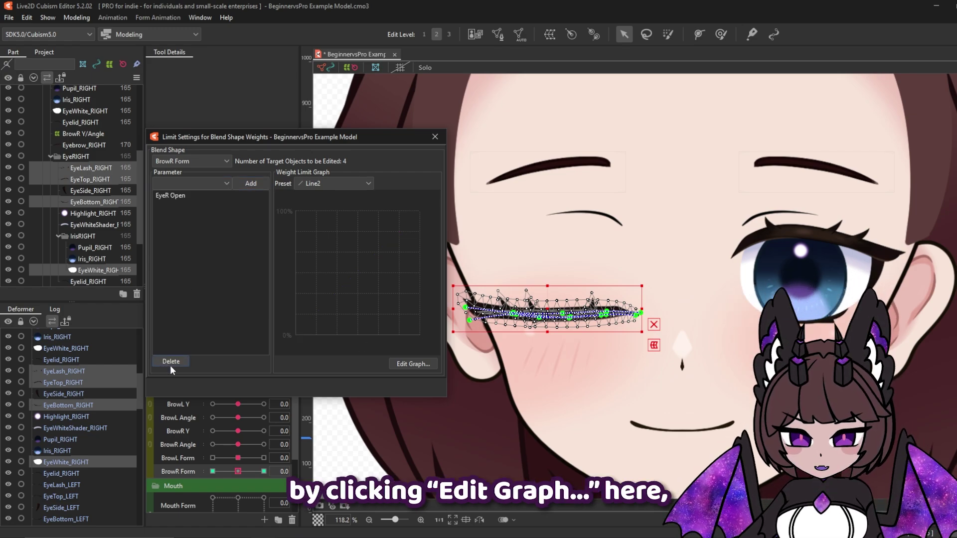
# Try a custom EyeR Open graph by adding a row with a 50% weight limit, and delete that row.
pyautogui.click(170, 196)
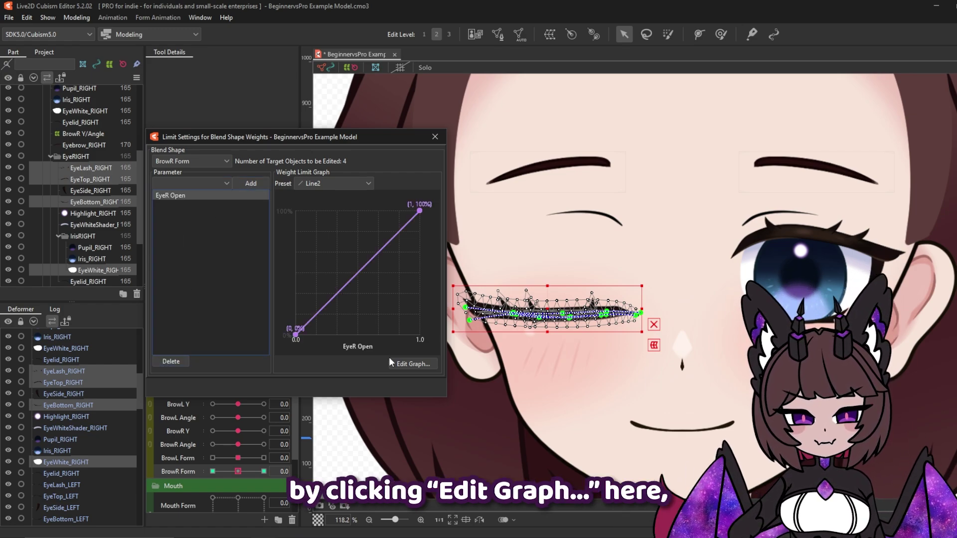
pyautogui.click(405, 366)
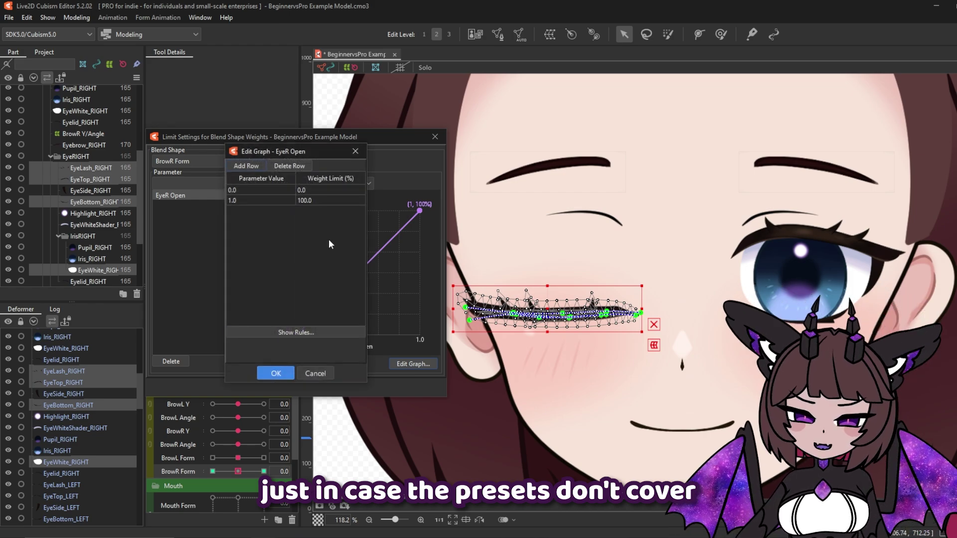
pyautogui.click(241, 165)
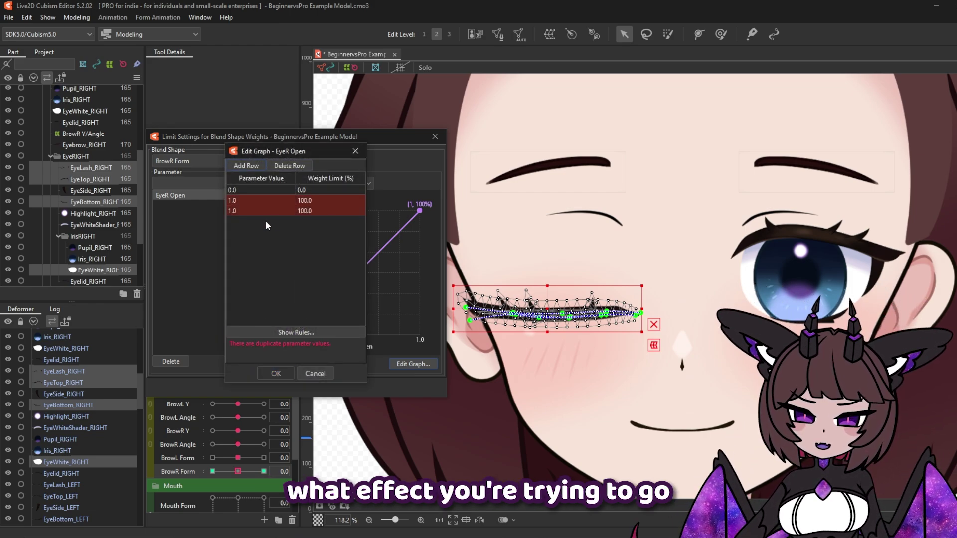
pyautogui.doubleClick(304, 201)
pyautogui.write('50')
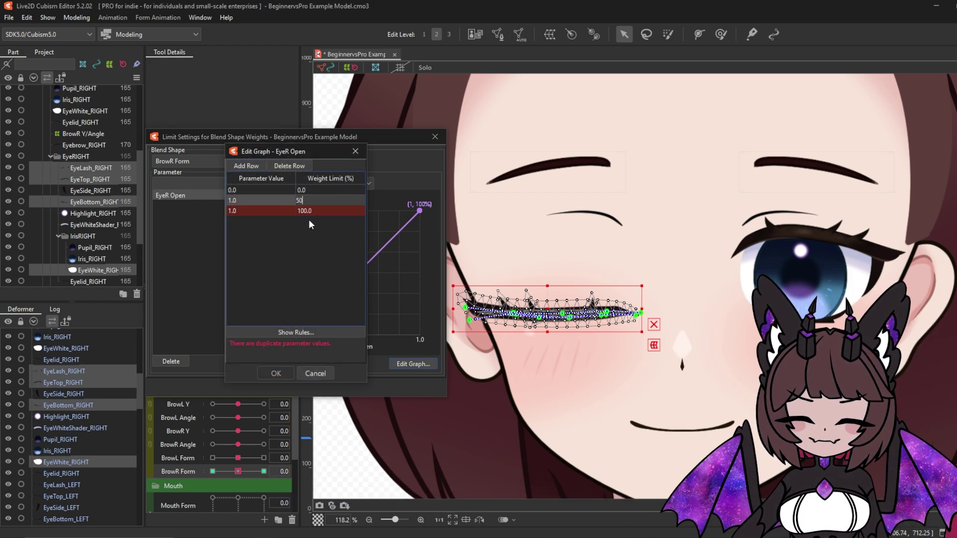
pyautogui.click(285, 211)
pyautogui.press('Return')
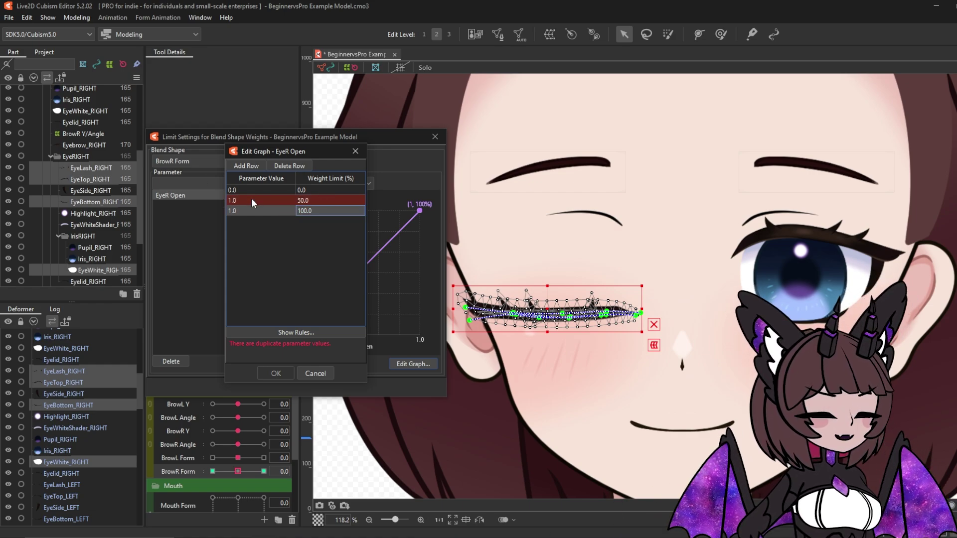
pyautogui.click(251, 199)
pyautogui.click(292, 166)
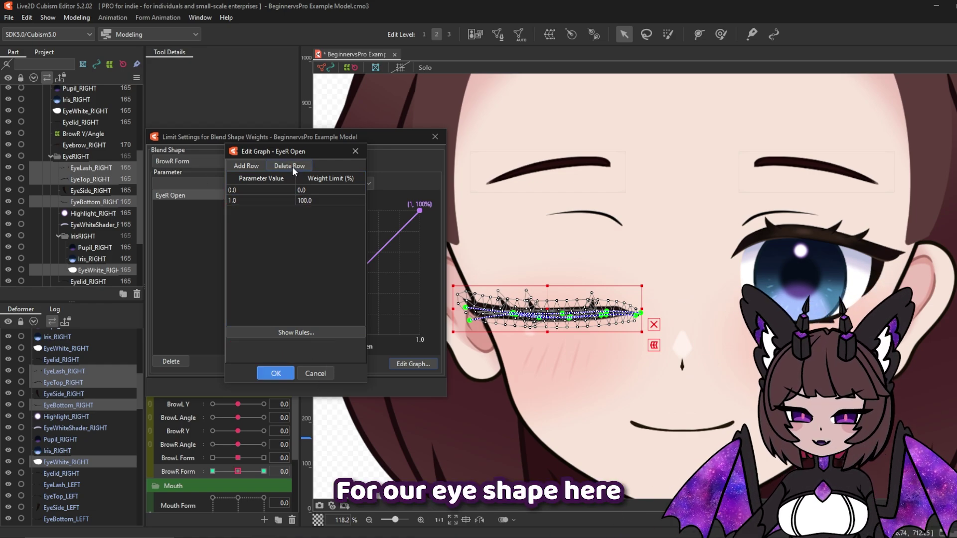
pyautogui.press('Return')
# Try the Fold line4 preset for EyeR Open and test it with the right eye opened to 0.6.
pyautogui.click(355, 183)
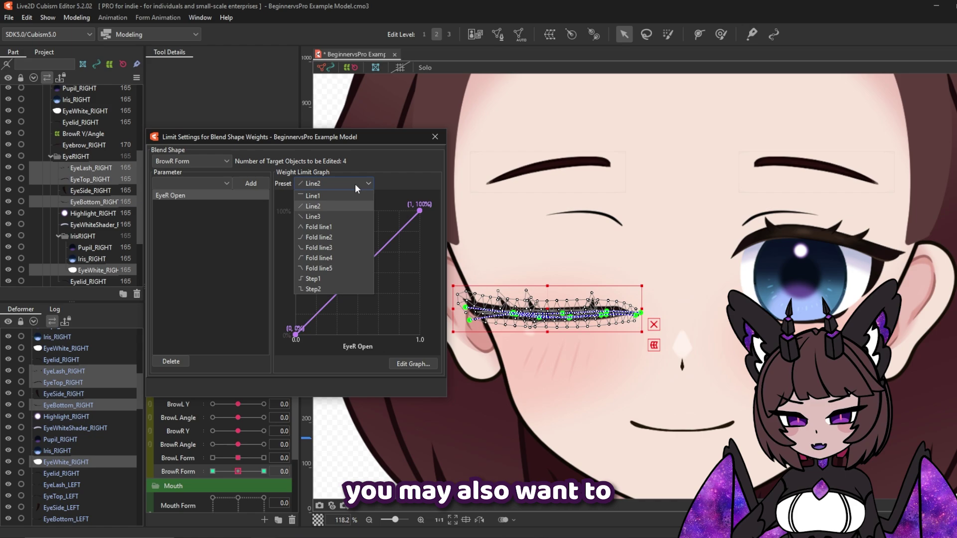
pyautogui.click(328, 258)
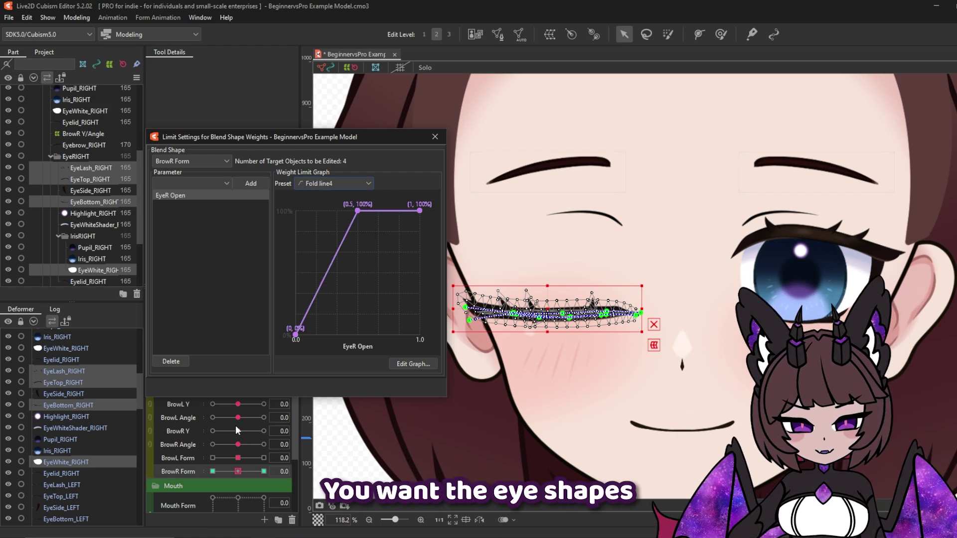
pyautogui.scroll(3, 244, 448)
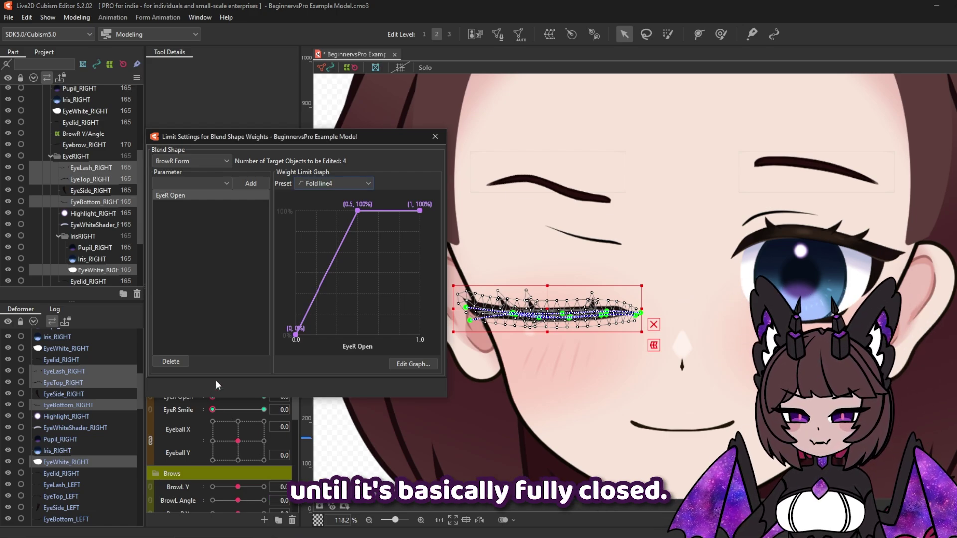
pyautogui.moveTo(248, 132); pyautogui.dragTo(250, 127)
pyautogui.moveTo(213, 397); pyautogui.dragTo(243, 408)
# Set the EyeR Open weight limit graph to Line2 and test it by closing the right eye.
pyautogui.click(311, 161)
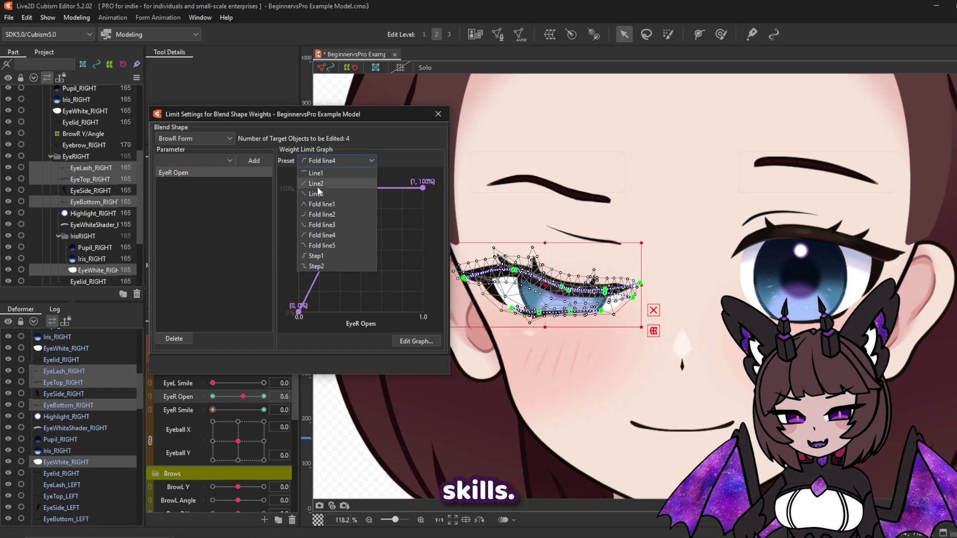
pyautogui.click(319, 185)
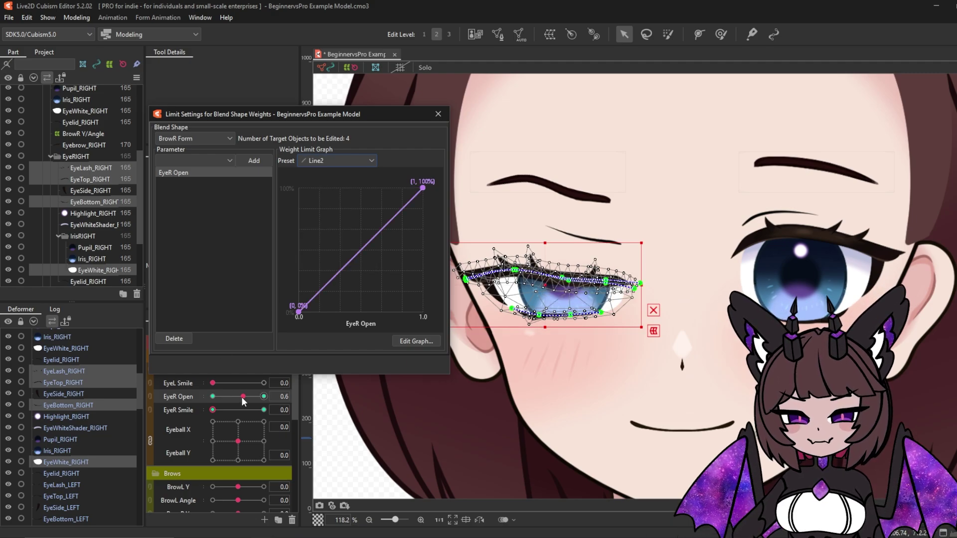
pyautogui.moveTo(243, 402); pyautogui.dragTo(215, 402)
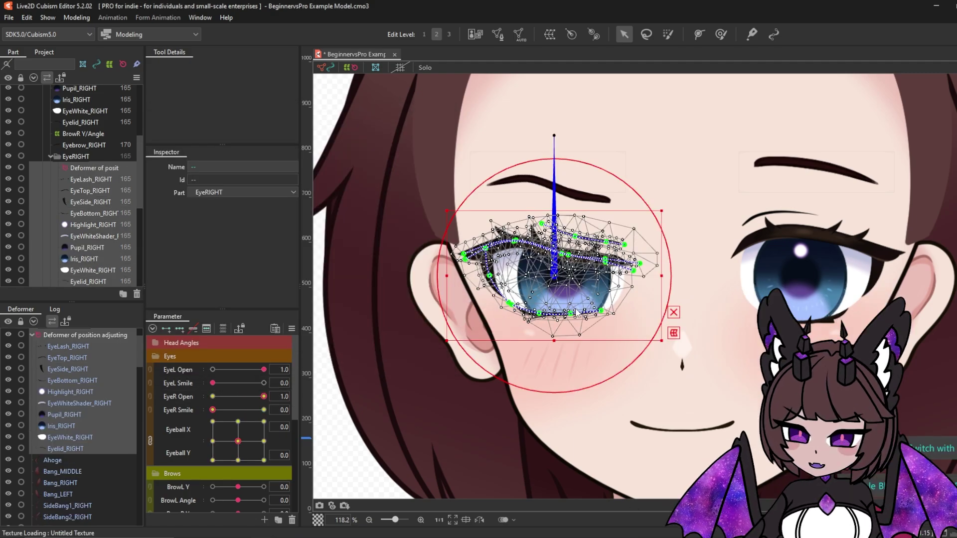
# Reflect the copied right eye parts horizontally and move their position-adjusting deformer over the left eye.
pyautogui.rightClick(576, 265)
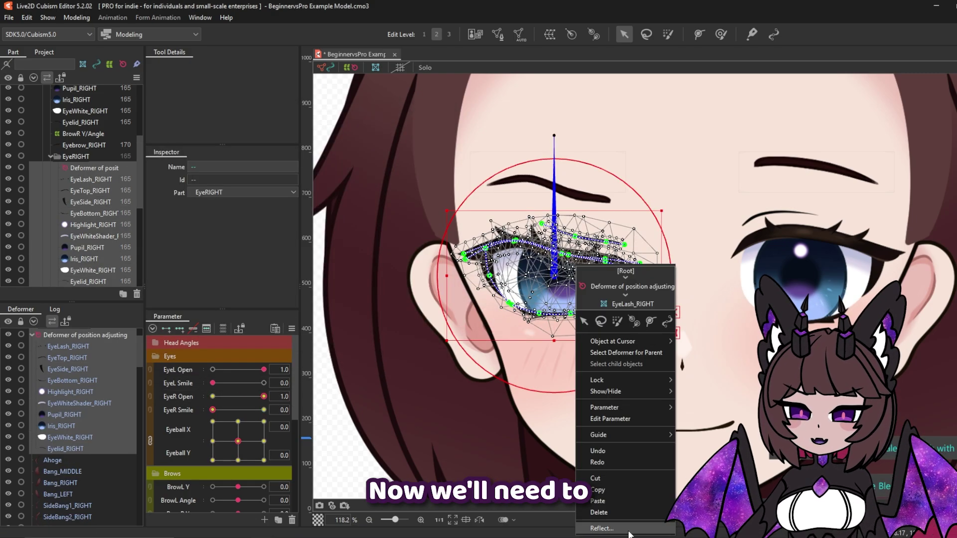
pyautogui.click(601, 529)
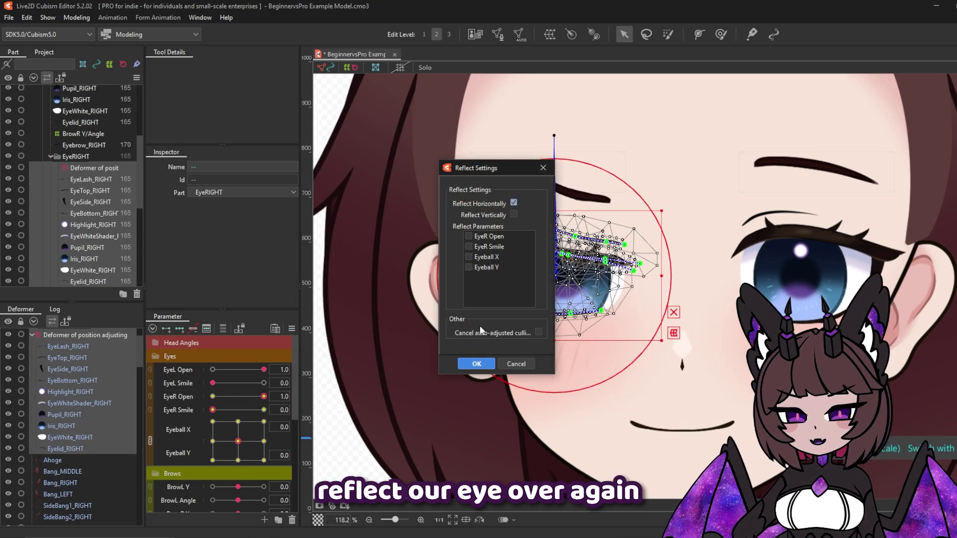
pyautogui.click(478, 363)
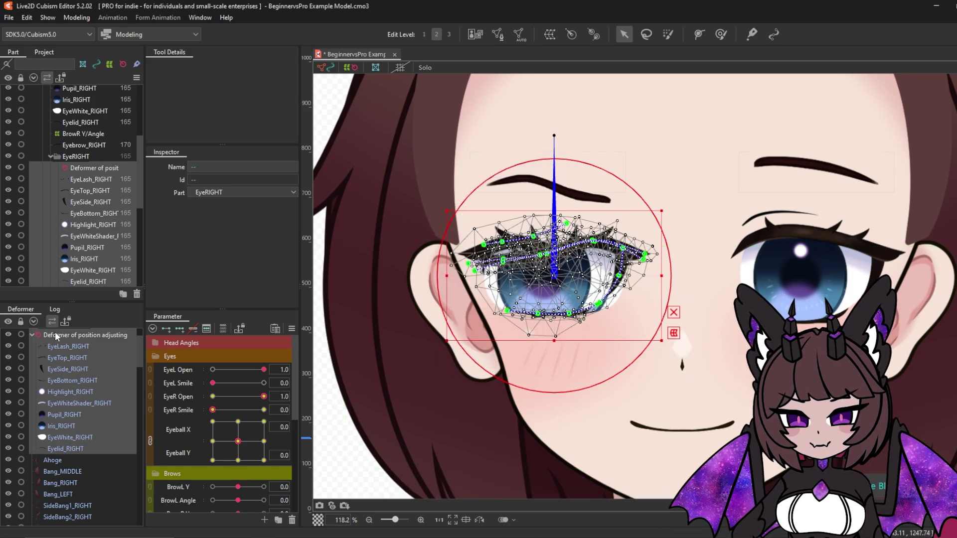
pyautogui.scroll(2, 54, 331)
pyautogui.click(99, 380)
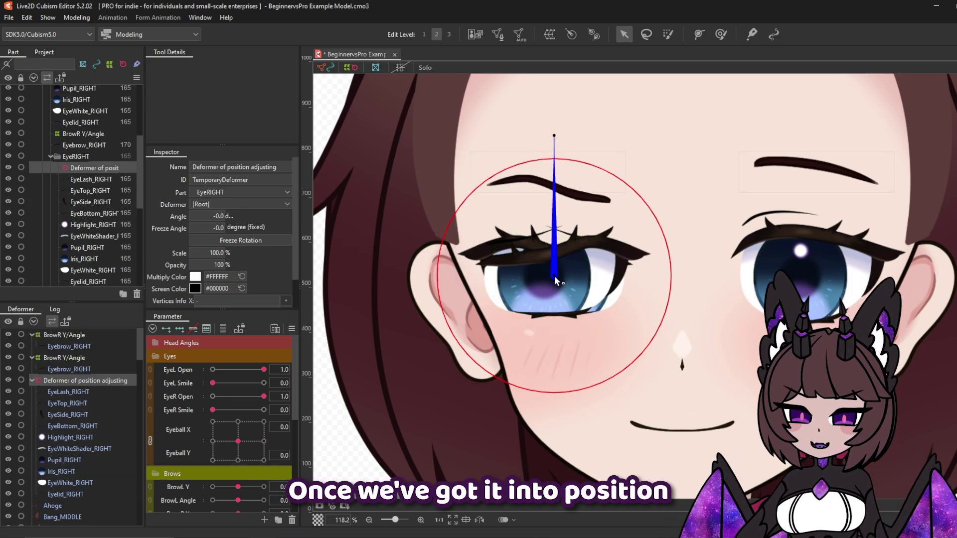
pyautogui.moveTo(556, 280); pyautogui.dragTo(810, 273)
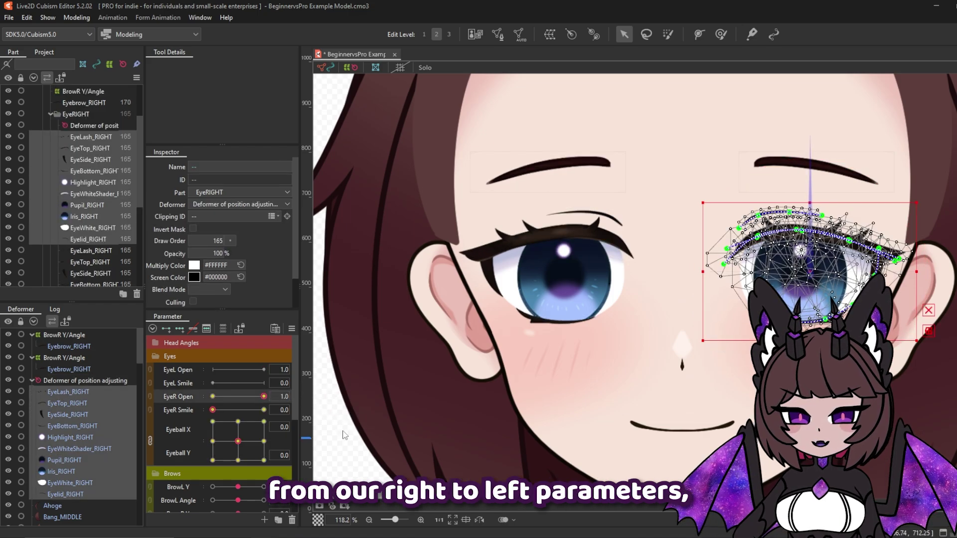
# Change the reflected eye parts' parameter from EyeR Open to EyeL Open, transferring the blend shape weight limit settings as well.
pyautogui.scroll(-3, 441, 251)
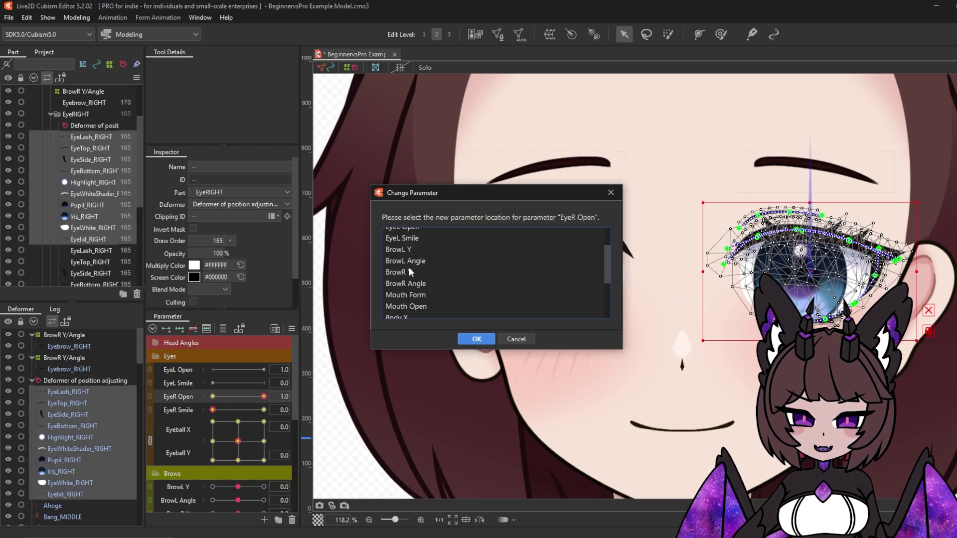
pyautogui.scroll(-1, 410, 269)
pyautogui.scroll(3, 409, 269)
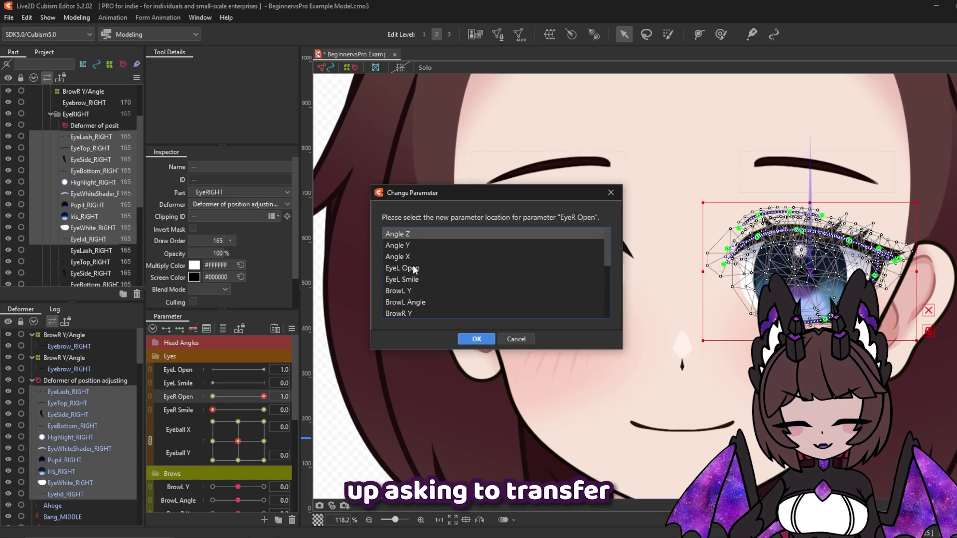
pyautogui.click(413, 266)
pyautogui.click(476, 339)
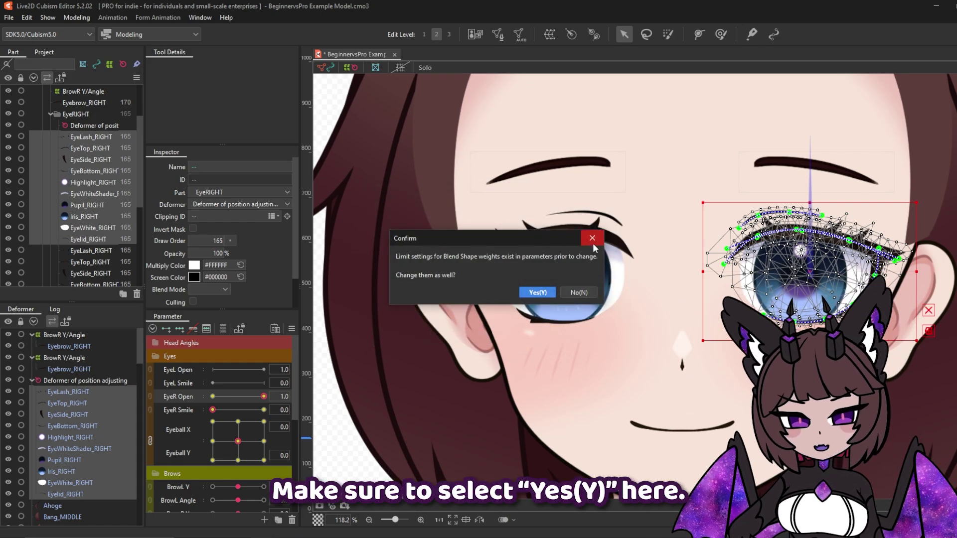
pyautogui.click(535, 293)
# Check which parameter limits the BrowR Form blend shape in the weight limit settings.
pyautogui.click(292, 328)
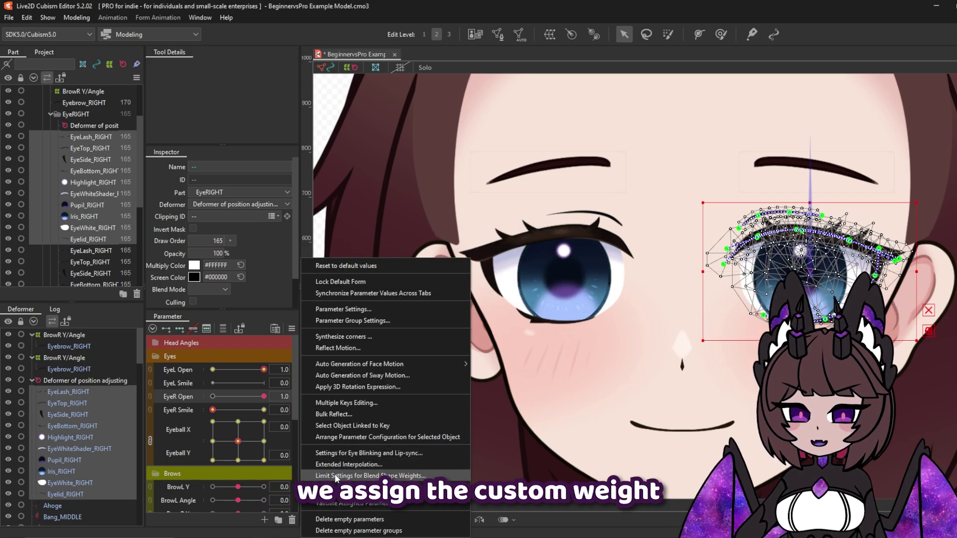
pyautogui.click(349, 475)
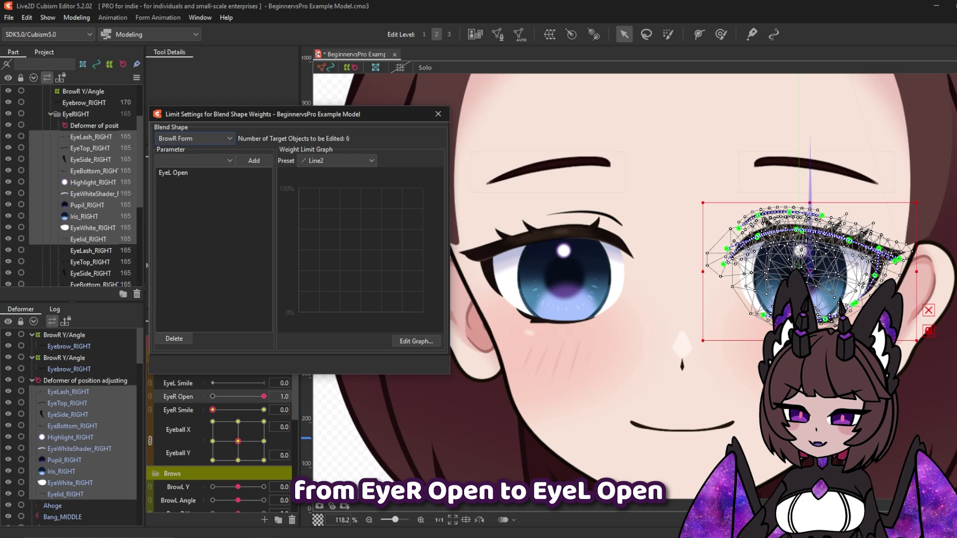
pyautogui.click(441, 116)
# Change the reflected eye parts' parameter from EyeR Smile to EyeL Smile.
pyautogui.moveTo(285, 410); pyautogui.dragTo(346, 456)
pyautogui.click(343, 444)
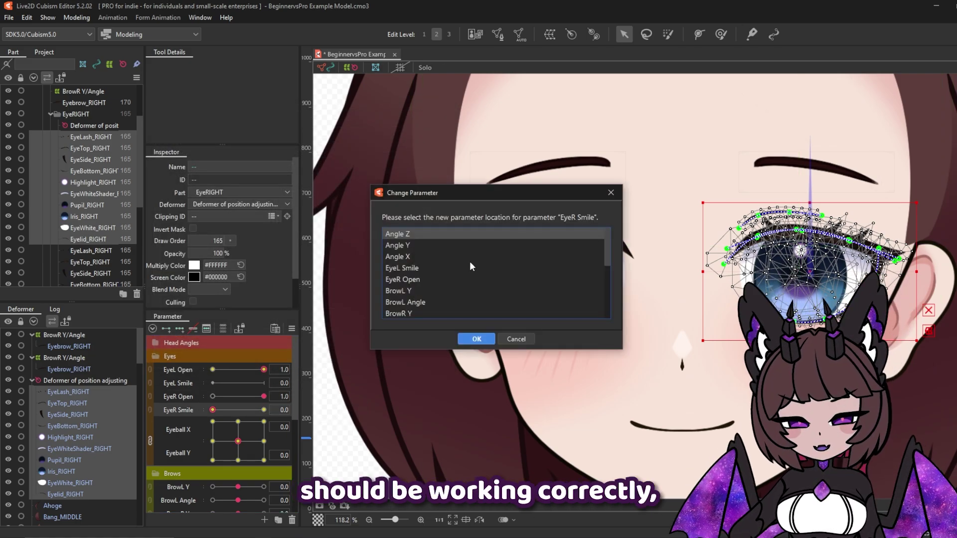
pyautogui.scroll(-5, 447, 264)
pyautogui.scroll(5, 448, 265)
pyautogui.click(433, 268)
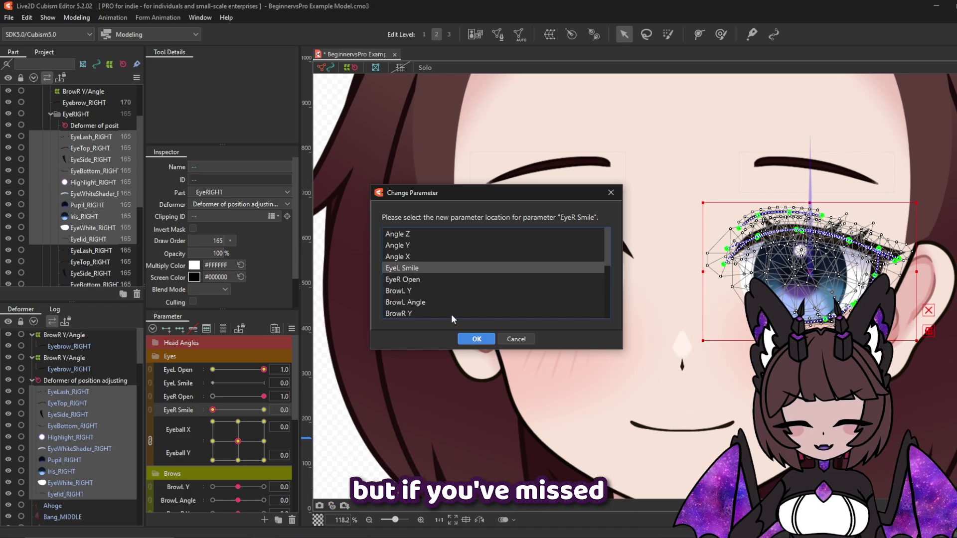
pyautogui.click(476, 339)
# Change the reflected eye parts' blend shape parameter from BrowR Form to BrowL Form.
pyautogui.scroll(-4, 184, 432)
pyautogui.click(282, 430)
pyautogui.click(342, 465)
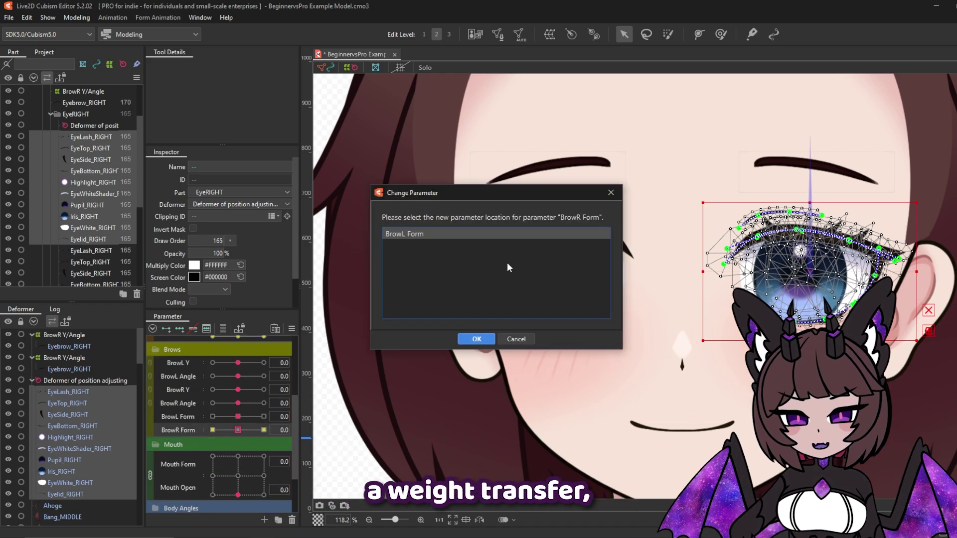
pyautogui.click(477, 337)
pyautogui.click(478, 291)
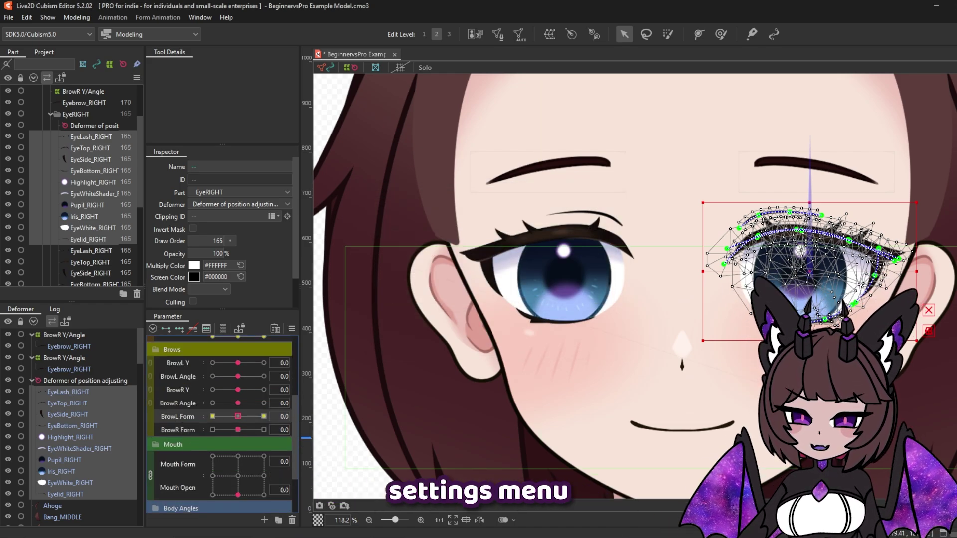
# Try adding EyeR Open as a limiting parameter in BrowL Form's blend shape weight limit settings, and delete it again.
pyautogui.click(292, 329)
pyautogui.click(373, 477)
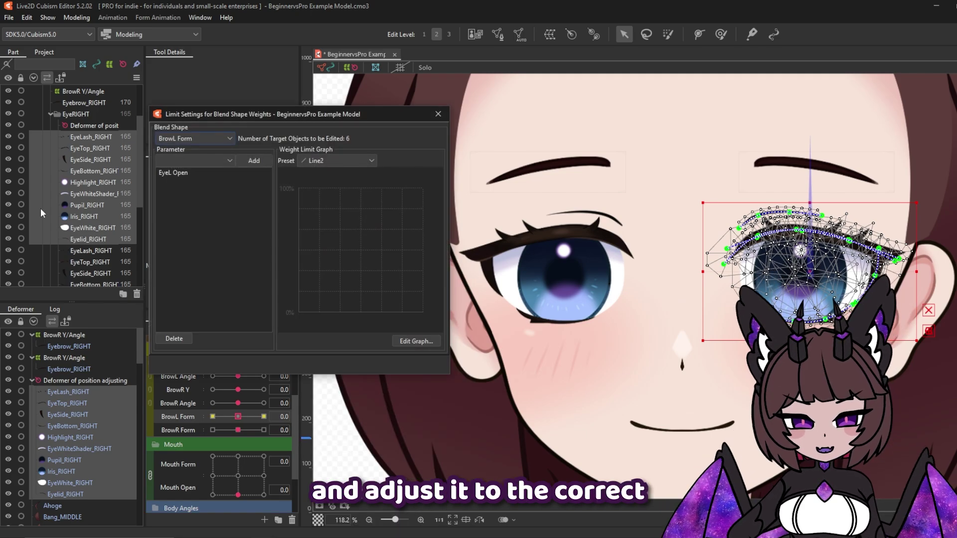
pyautogui.click(193, 160)
pyautogui.scroll(-3, 189, 266)
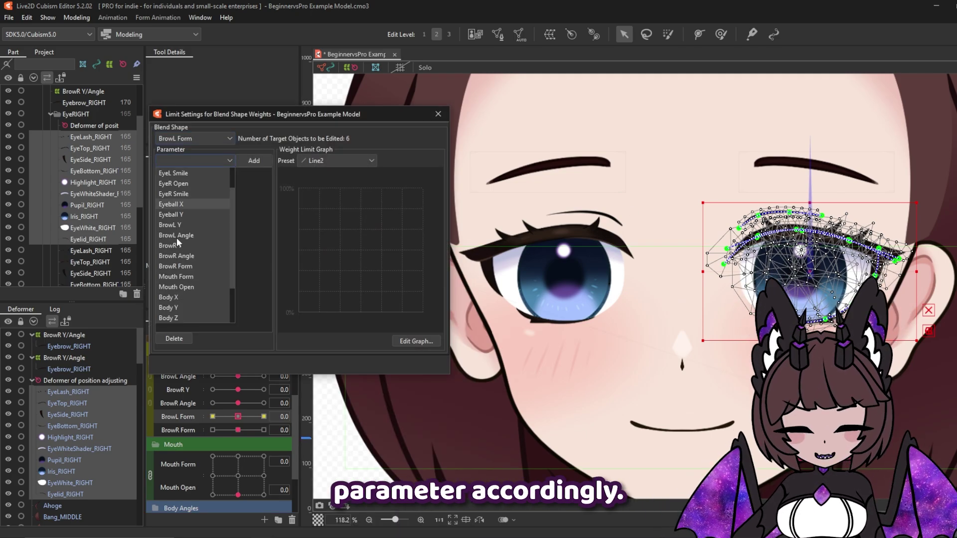
pyautogui.scroll(3, 179, 224)
pyautogui.click(180, 215)
pyautogui.click(254, 161)
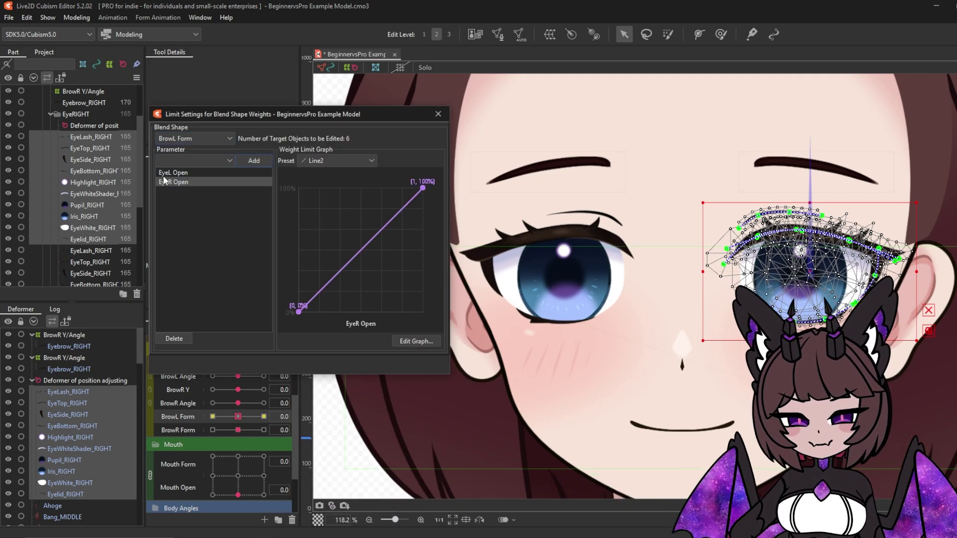
pyautogui.click(184, 337)
pyautogui.click(166, 172)
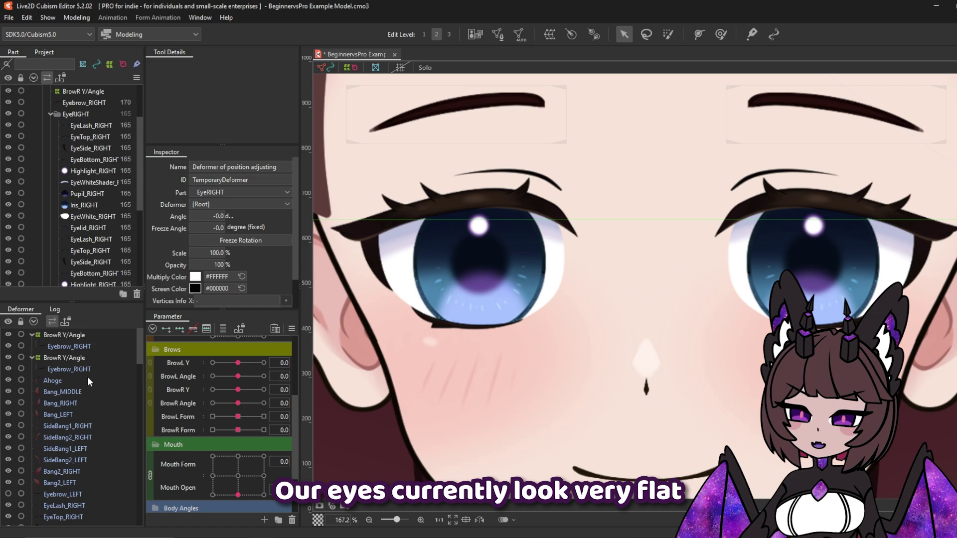
# Select the Pupil_RIGHT and Iris_RIGHT meshes of the right eye together.
pyautogui.scroll(-2, 675, 376)
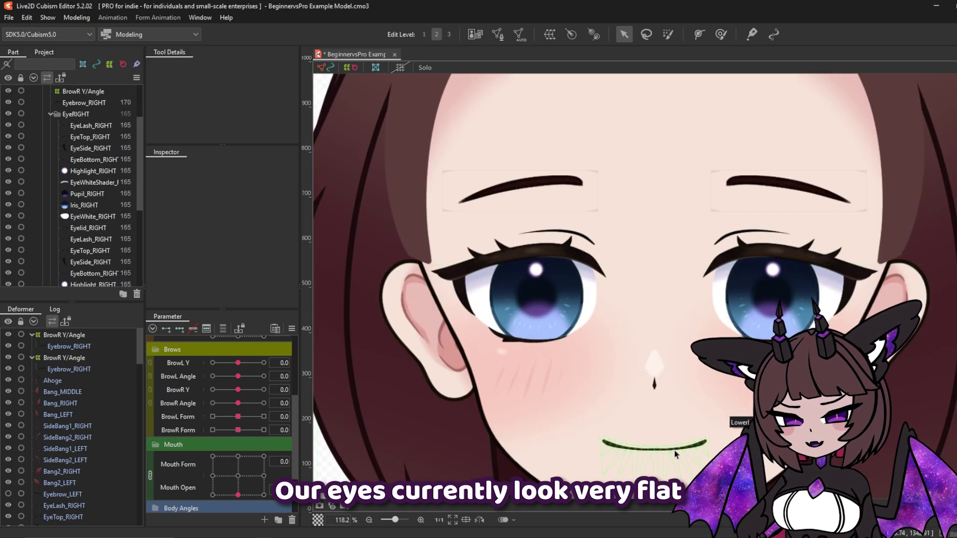
pyautogui.scroll(-2, 675, 451)
pyautogui.scroll(2, 706, 468)
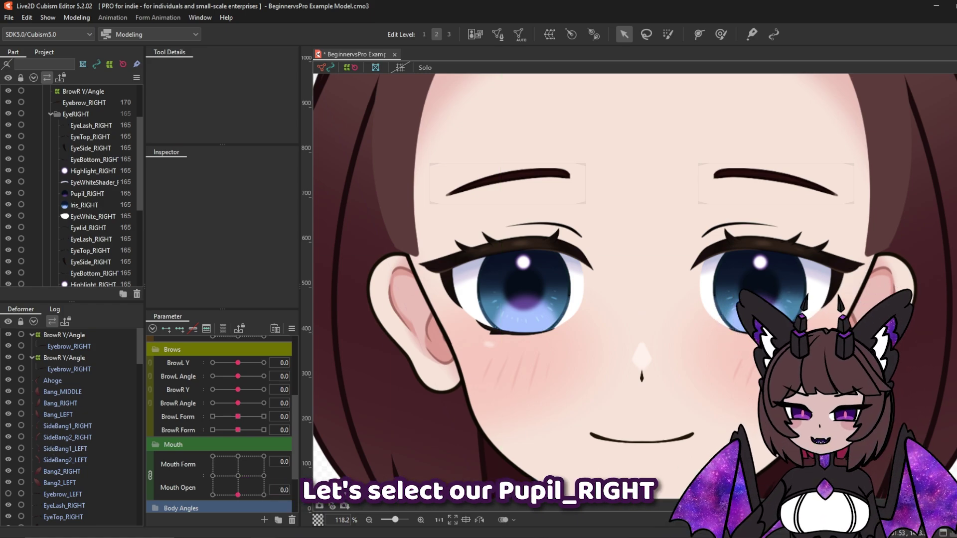
pyautogui.click(521, 287)
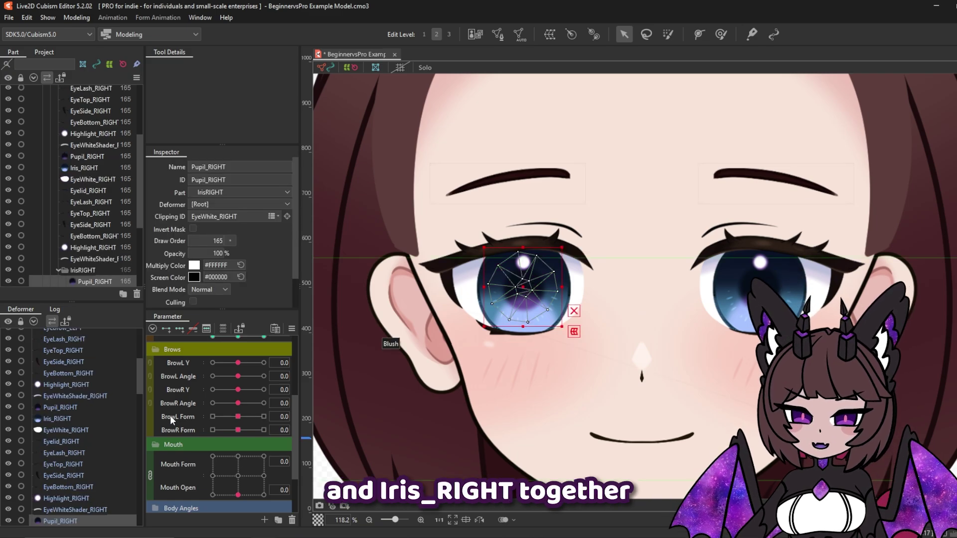
pyautogui.scroll(-2, 110, 440)
pyautogui.keyDown('ctrl'); pyautogui.click(78, 490); pyautogui.keyUp('ctrl')
pyautogui.scroll(2, 219, 393)
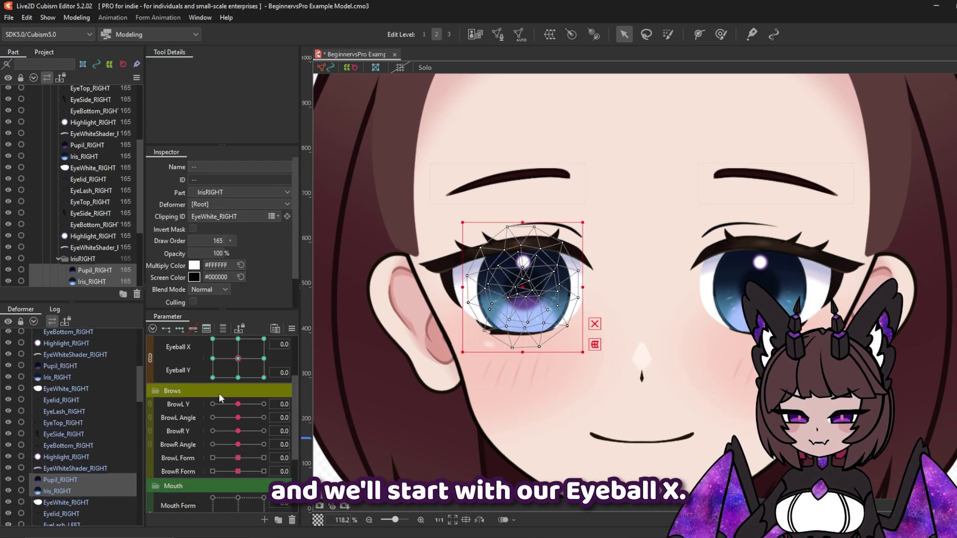
# Unlink Eyeball X and Y, and at Eyeball X 1.0 shift the inner iris and pupil towards the eye's middle using a 159.2 px deform brush.
pyautogui.click(151, 399)
pyautogui.moveTo(238, 382); pyautogui.dragTo(265, 383)
pyautogui.click(721, 34)
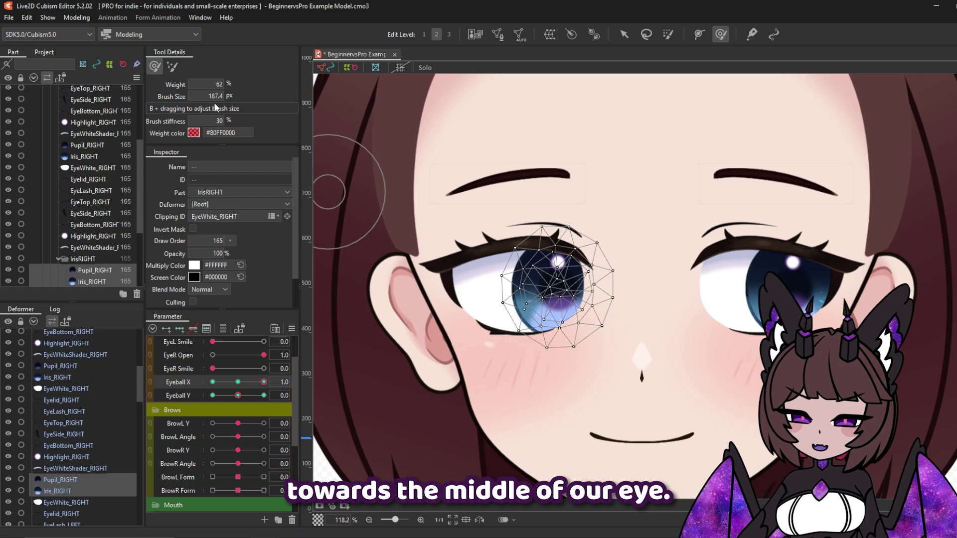
pyautogui.moveTo(215, 97); pyautogui.dragTo(202, 96)
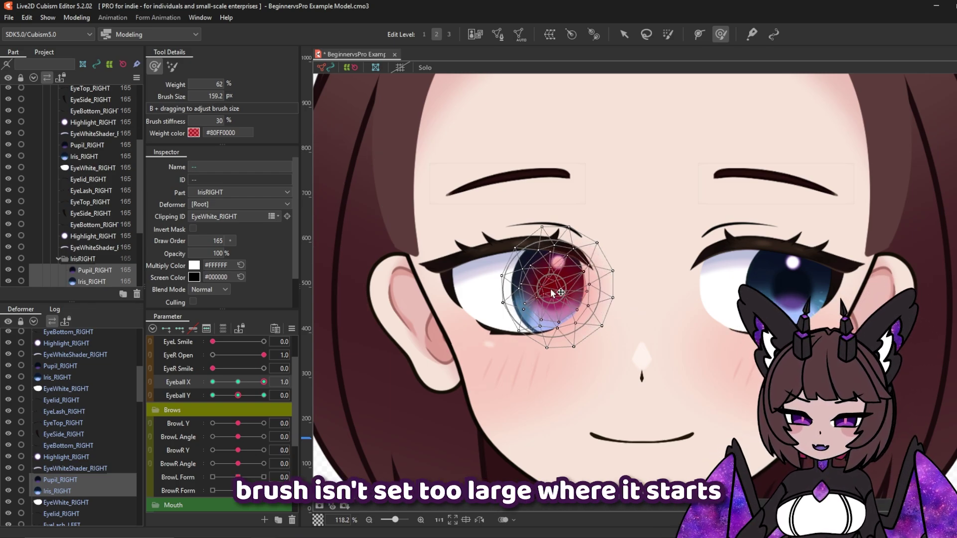
pyautogui.moveTo(553, 293); pyautogui.dragTo(537, 293)
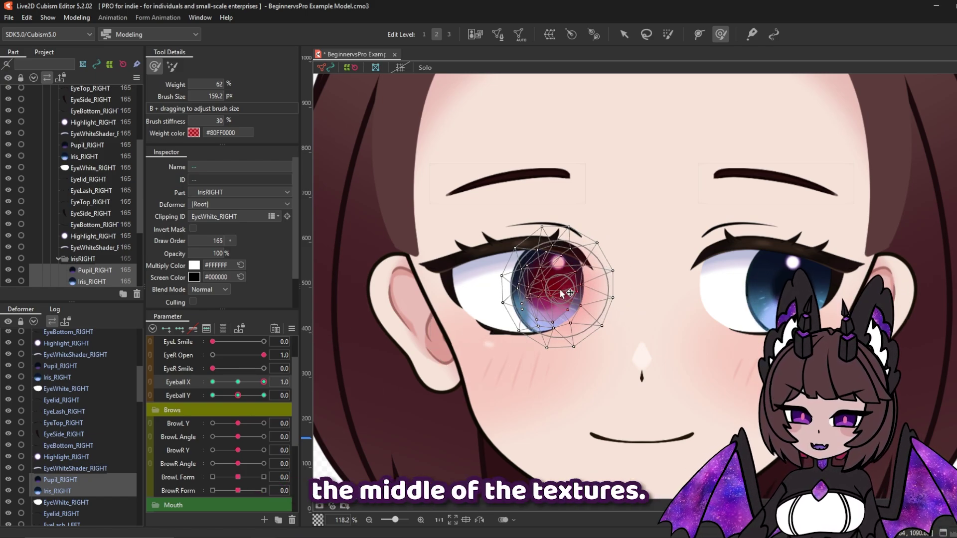
pyautogui.moveTo(562, 293); pyautogui.dragTo(557, 293)
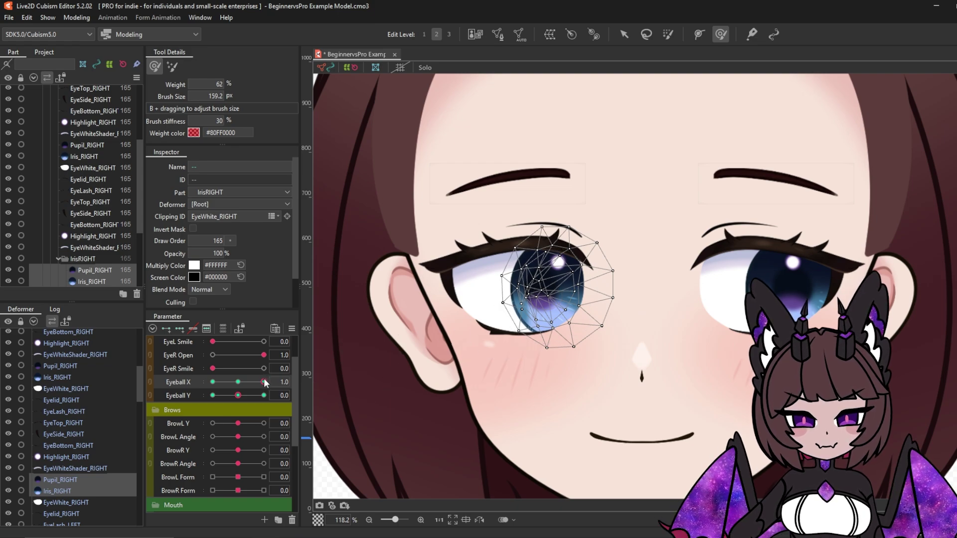
# At Eyeball X -1.0, brush the inner iris and pupil vertices back towards the middle of the eye.
pyautogui.moveTo(244, 387)
pyautogui.mouseDown()
pyautogui.moveTo(269, 381)
pyautogui.moveTo(244, 382)
pyautogui.mouseUp()
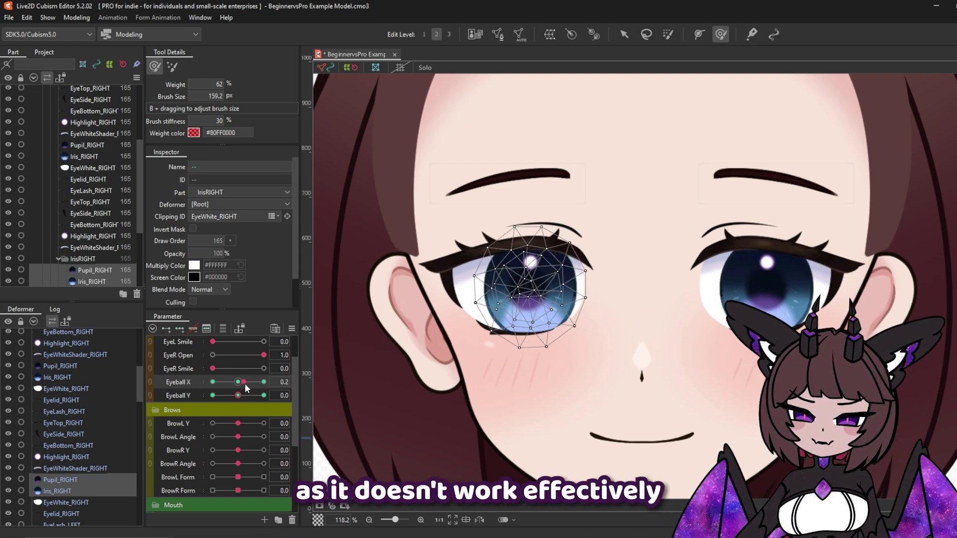
pyautogui.moveTo(263, 382); pyautogui.dragTo(212, 382)
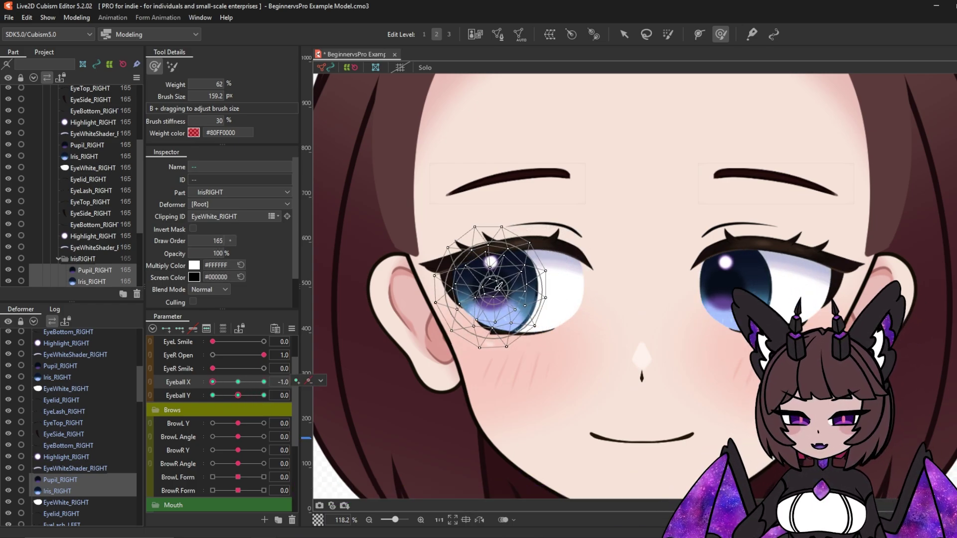
pyautogui.moveTo(487, 293); pyautogui.dragTo(506, 294)
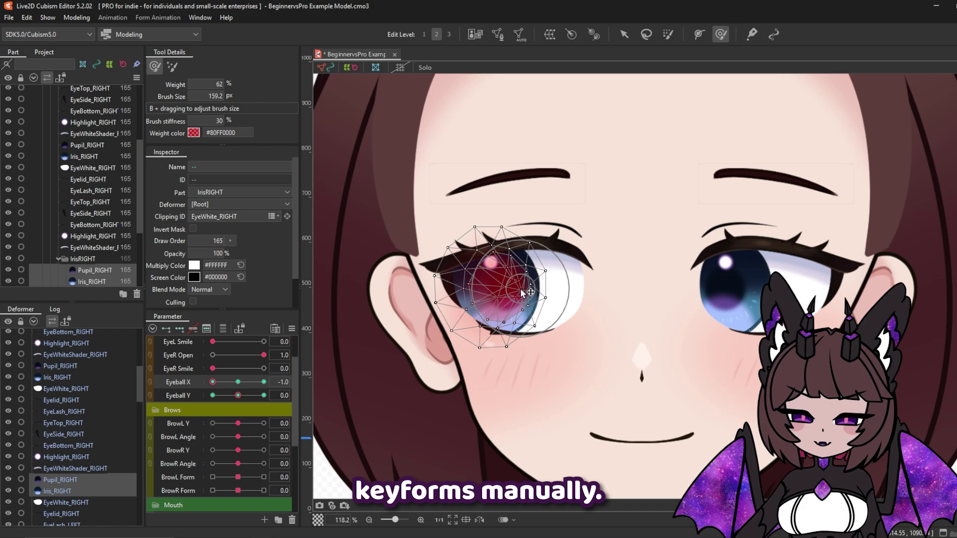
# With Eyeball X at 0.0, brush the inner iris and pupil down at Eyeball Y 1.0 and up at Eyeball Y -1.0.
pyautogui.click(238, 381)
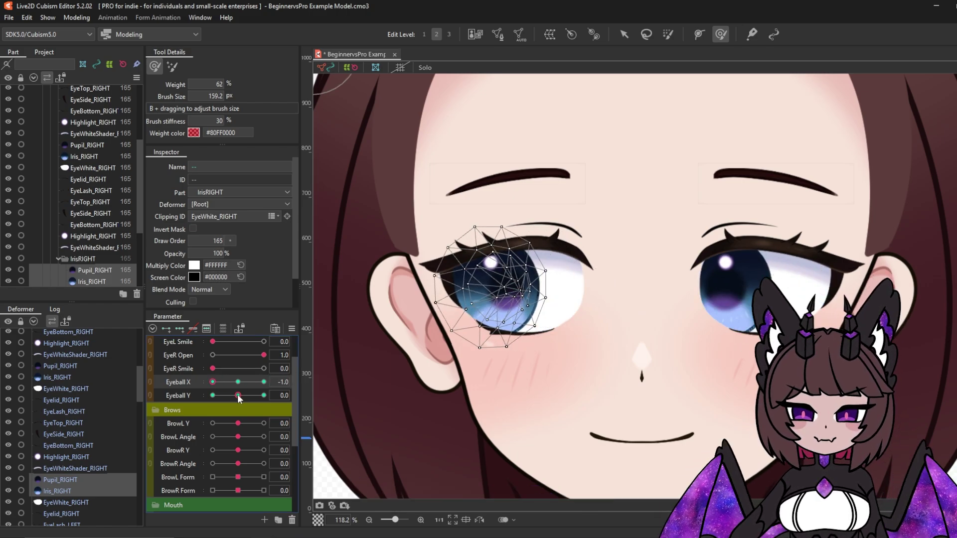
pyautogui.click(263, 395)
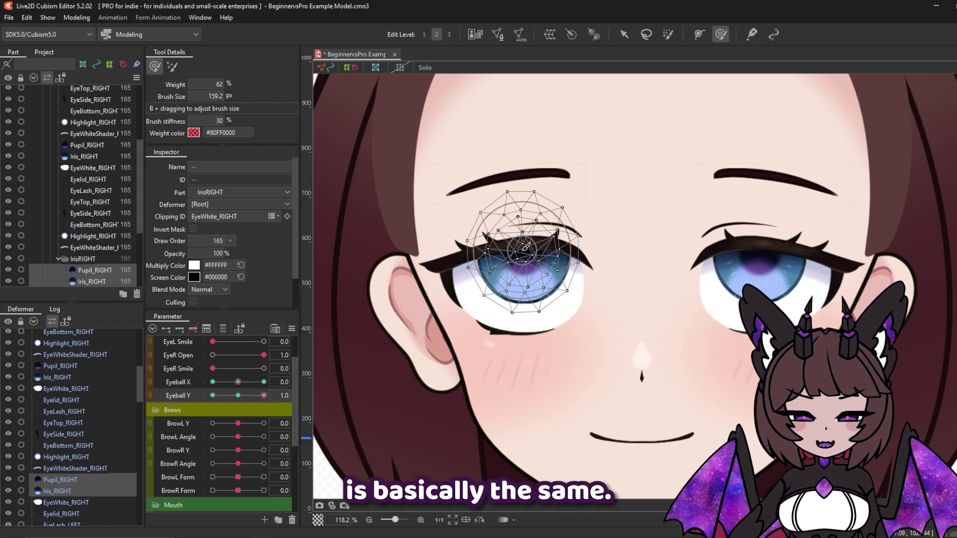
pyautogui.moveTo(527, 245); pyautogui.dragTo(525, 292)
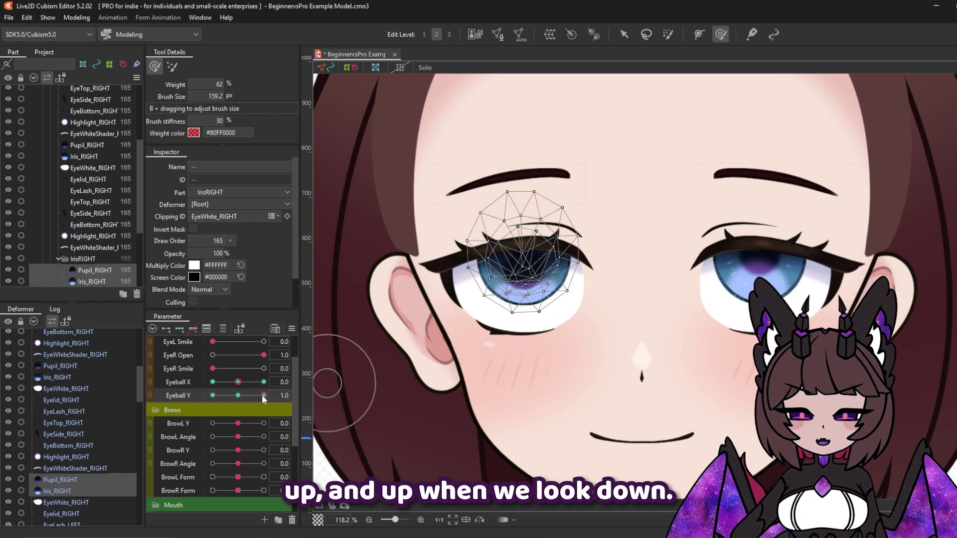
pyautogui.moveTo(263, 395); pyautogui.dragTo(213, 396)
pyautogui.moveTo(524, 334); pyautogui.dragTo(525, 300)
pyautogui.moveTo(213, 395)
pyautogui.mouseDown()
pyautogui.moveTo(274, 391)
pyautogui.moveTo(205, 382)
pyautogui.mouseUp()
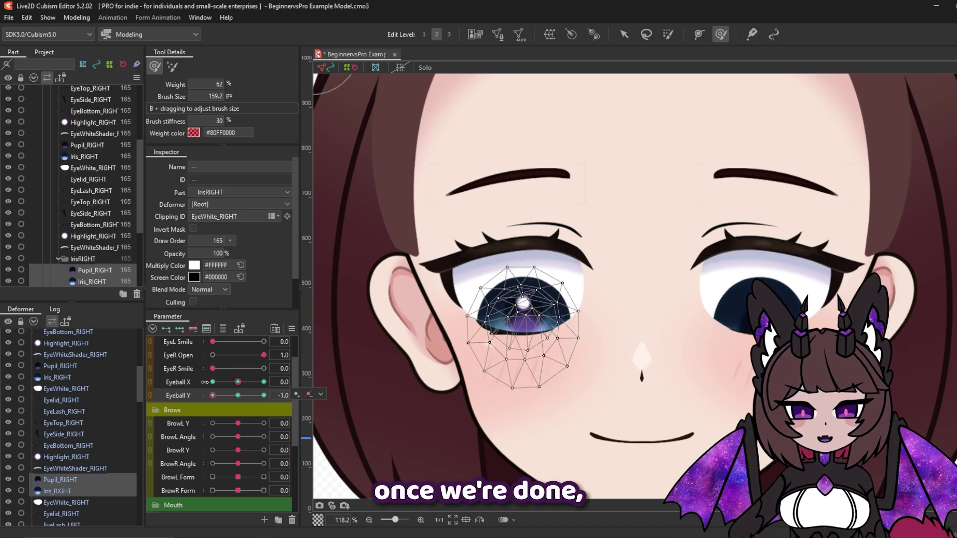
# Link Eyeball X and Eyeball Y again, synthesize the corner forms for the iris and pupil, and test the eyeball movement.
pyautogui.click(153, 388)
pyautogui.click(292, 328)
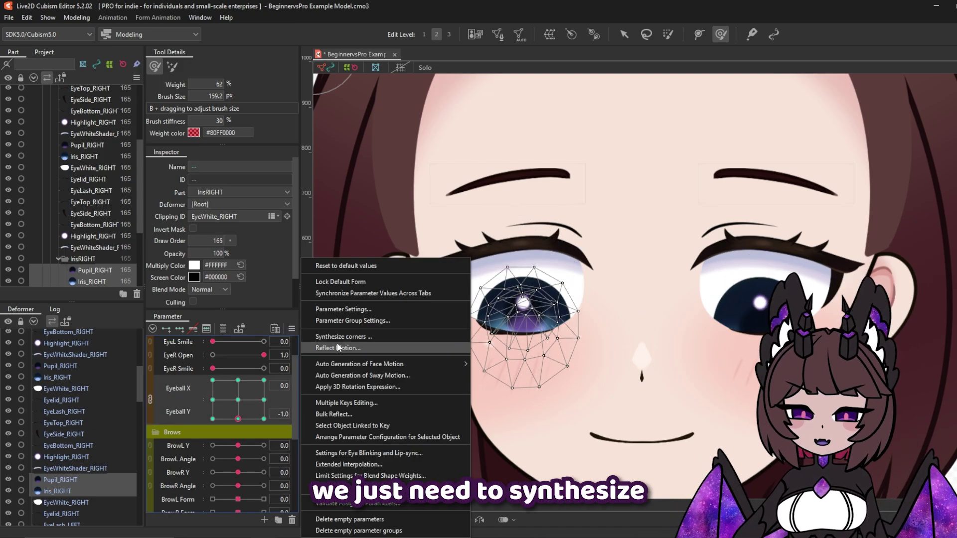
pyautogui.click(409, 336)
pyautogui.click(477, 369)
pyautogui.press('v')
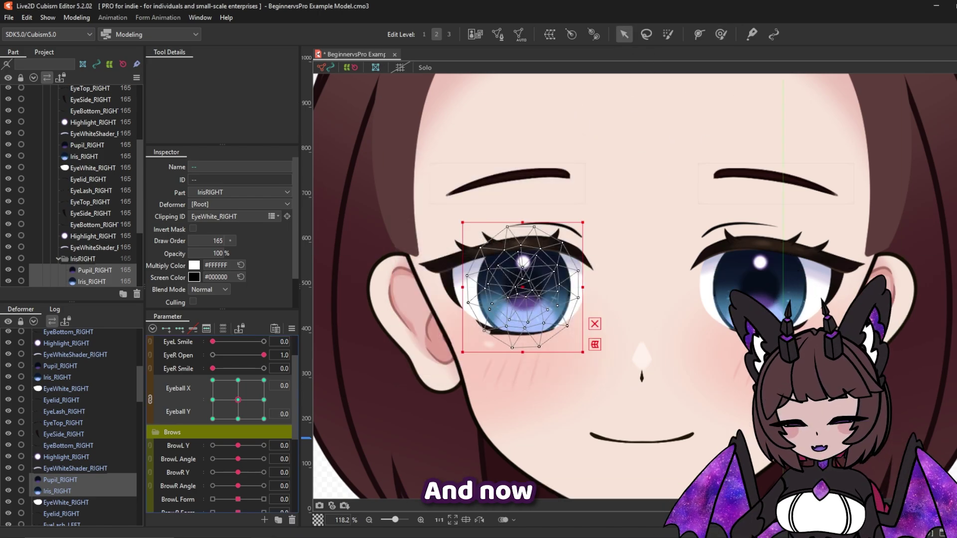
pyautogui.moveTo(239, 399)
pyautogui.mouseDown()
pyautogui.moveTo(220, 396)
pyautogui.moveTo(264, 402)
pyautogui.moveTo(218, 404)
pyautogui.moveTo(259, 400)
pyautogui.moveTo(238, 399)
pyautogui.mouseUp()
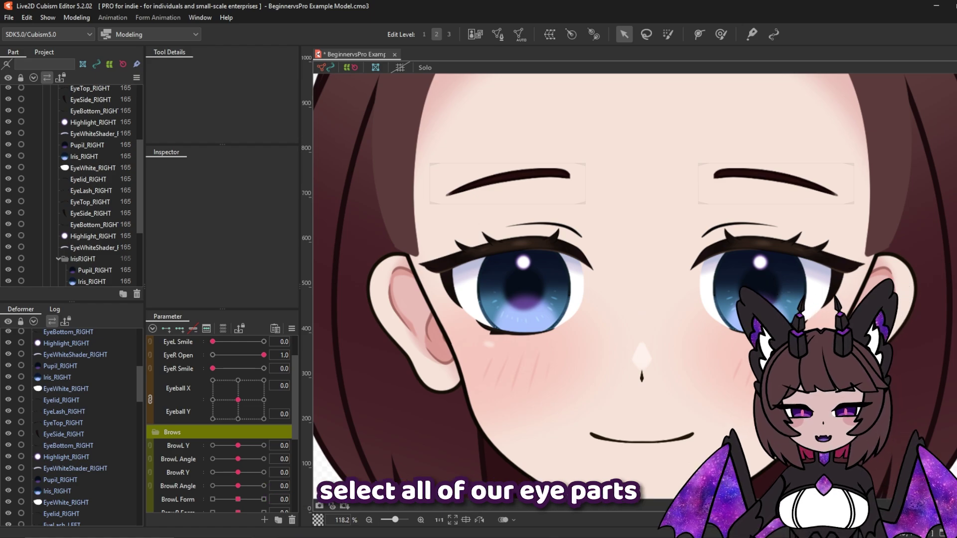
# Select all objects keyed to EyeR Open and create a parent warp deformer for them named Eyelid R XY.
pyautogui.scroll(1, 214, 396)
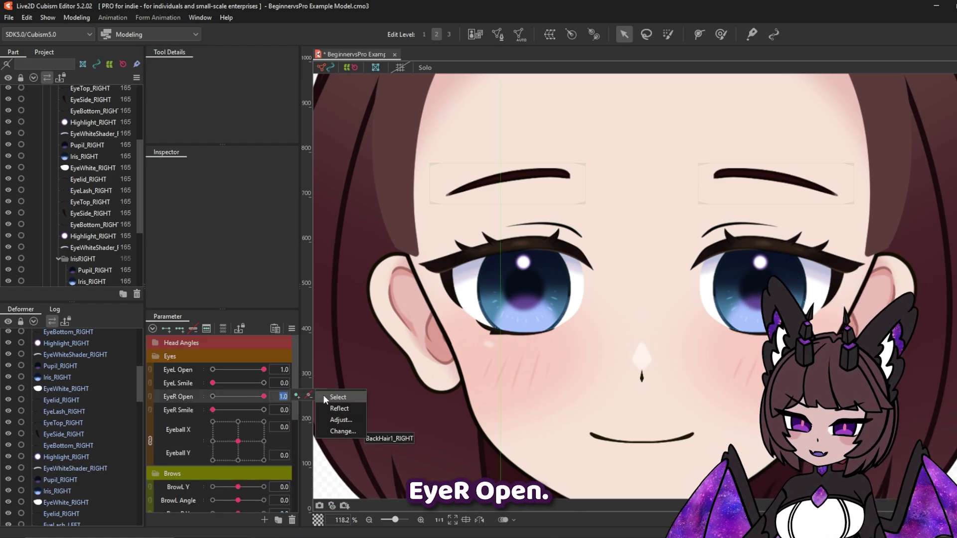
pyautogui.click(324, 396)
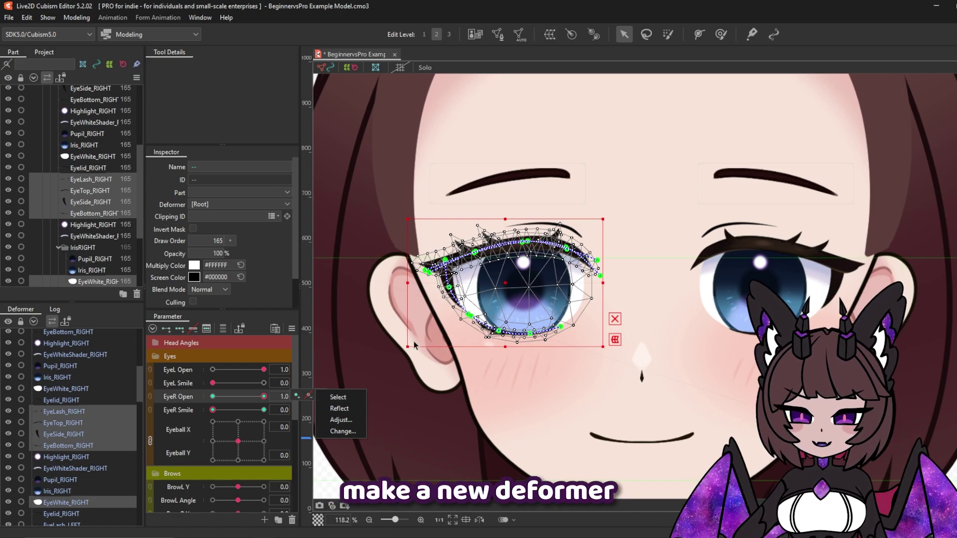
pyautogui.click(550, 34)
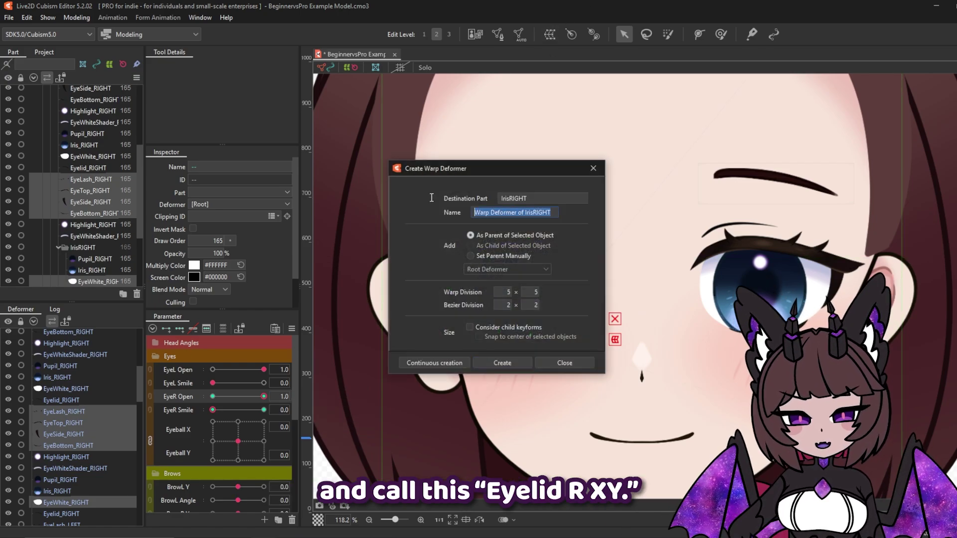
pyautogui.write('Eyelid R XY')
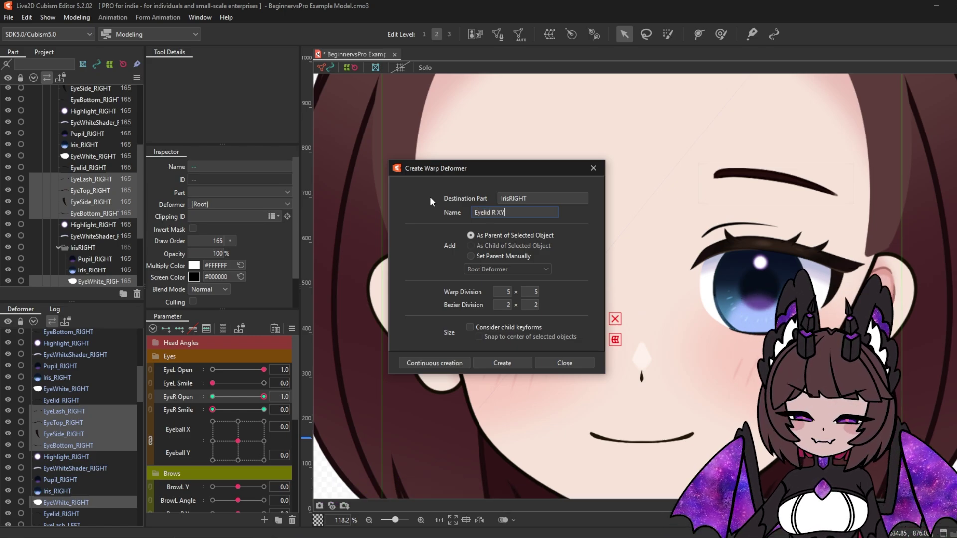
pyautogui.click(508, 366)
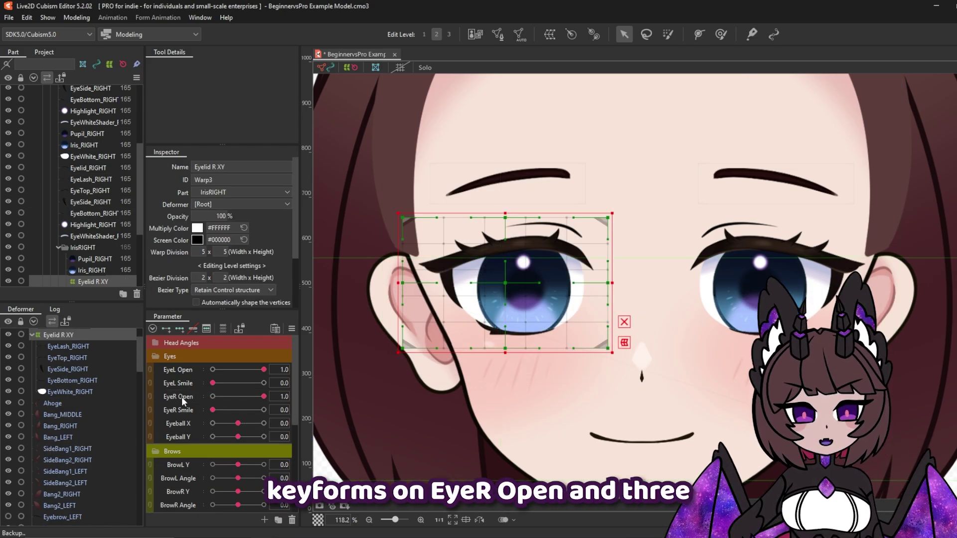
# Give the Eyelid R XY deformer two keyforms on EyeR Open and three each on Eyeball X and Eyeball Y.
pyautogui.click(181, 396)
pyautogui.click(166, 327)
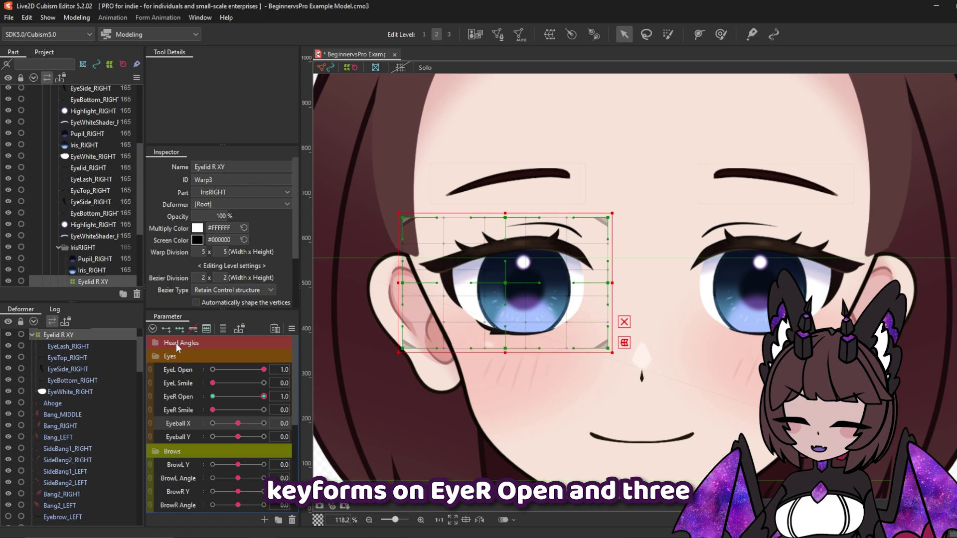
pyautogui.click(182, 436)
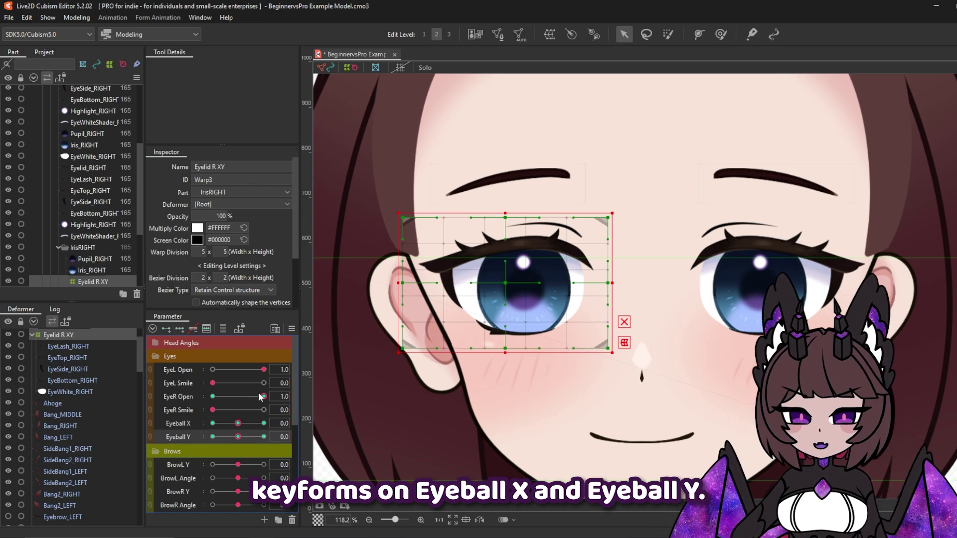
# With EyeR Open and Eyeball X at 1.0, shift the Eyelid R XY warp toward the gaze using a 274.8 px deform brush.
pyautogui.moveTo(259, 396); pyautogui.dragTo(315, 399)
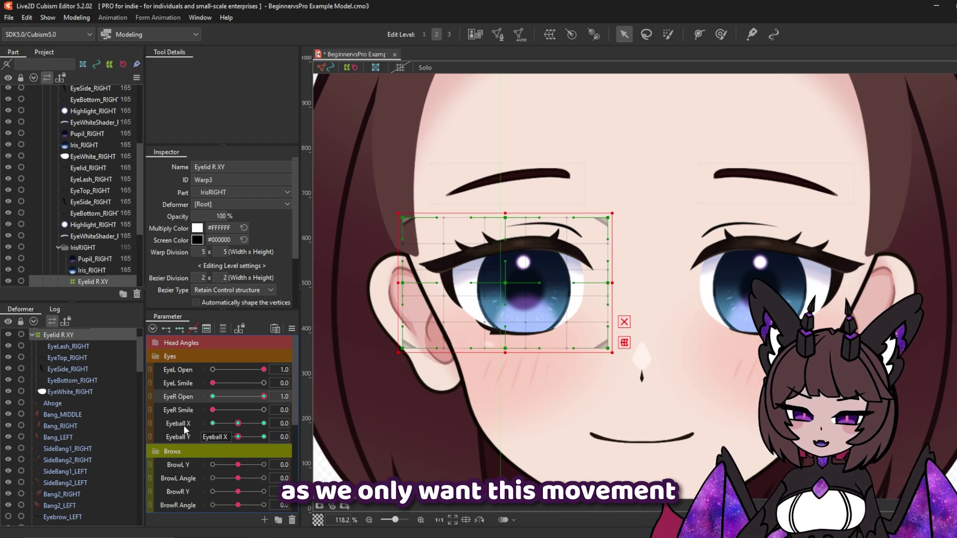
pyautogui.moveTo(237, 424); pyautogui.dragTo(274, 421)
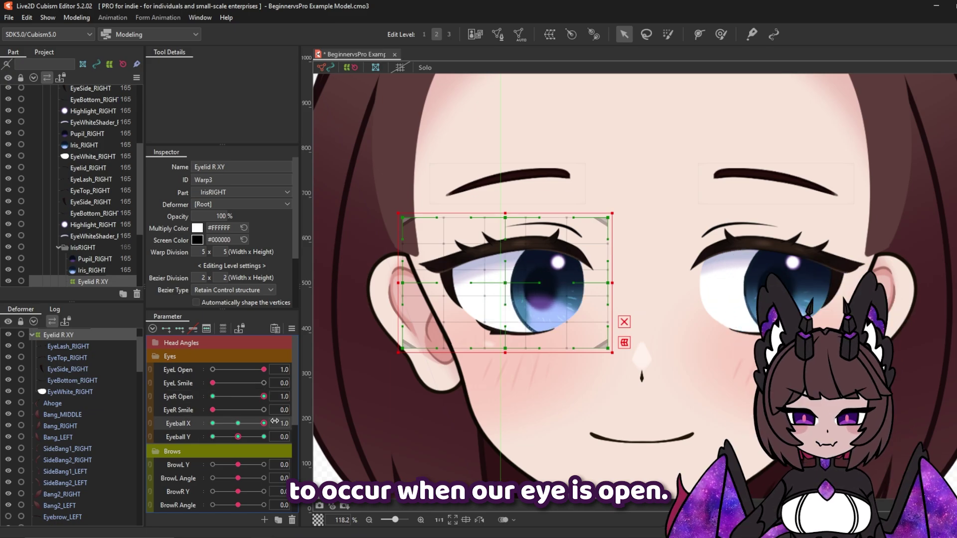
pyautogui.click(721, 34)
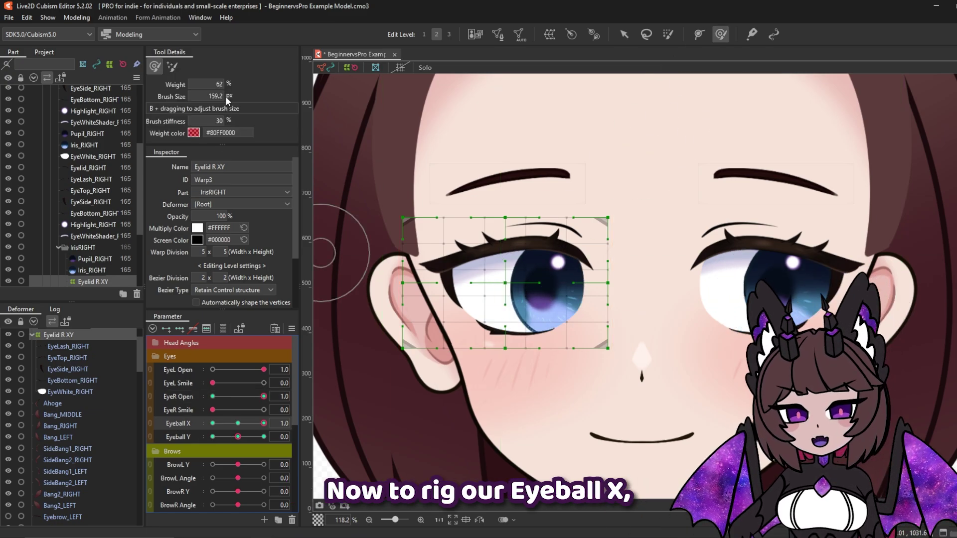
pyautogui.moveTo(216, 97); pyautogui.dragTo(282, 138)
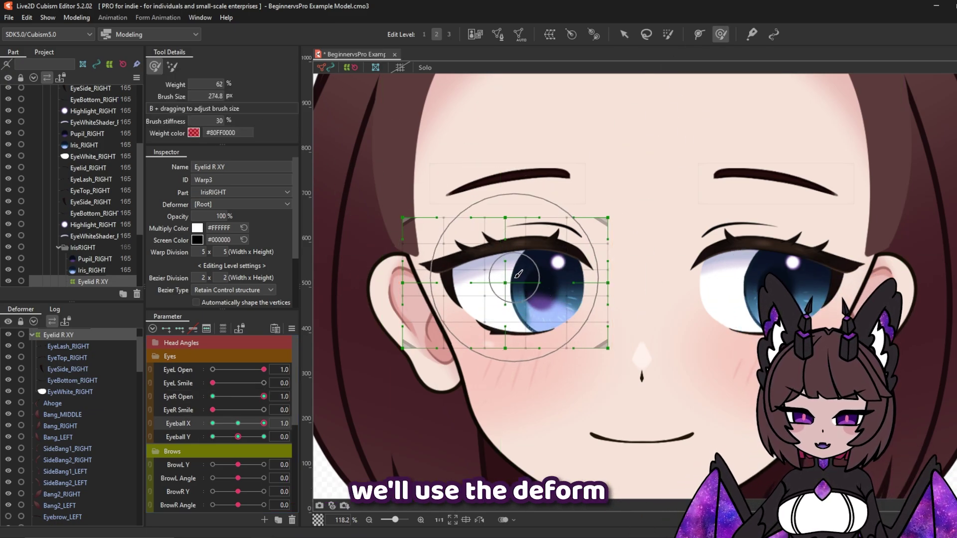
pyautogui.moveTo(517, 273); pyautogui.dragTo(529, 274)
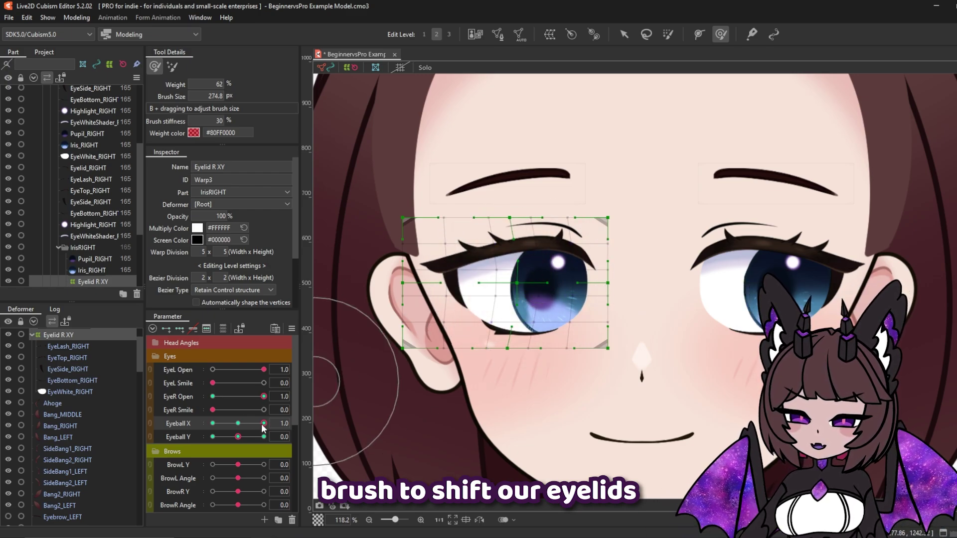
# Brush the Eyelid R XY warp toward the gaze at Eyeball X -1.0 and downward at Eyeball Y -1.0.
pyautogui.moveTo(264, 423); pyautogui.dragTo(213, 423)
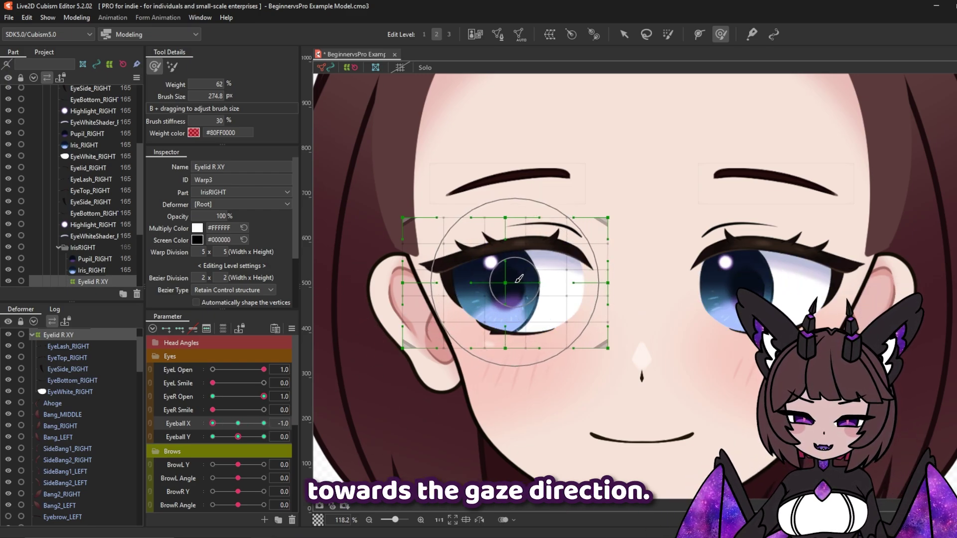
pyautogui.moveTo(515, 282); pyautogui.dragTo(490, 289)
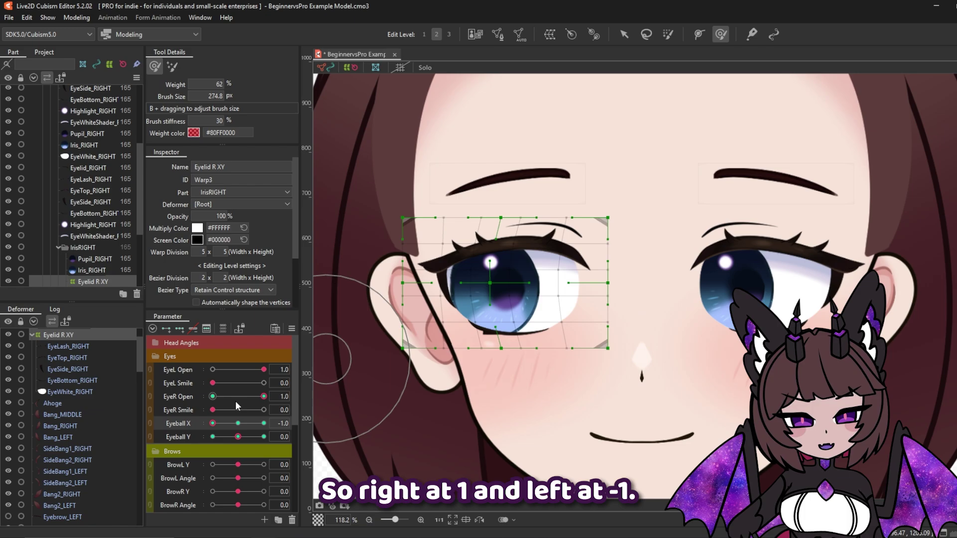
pyautogui.moveTo(213, 423); pyautogui.dragTo(264, 423)
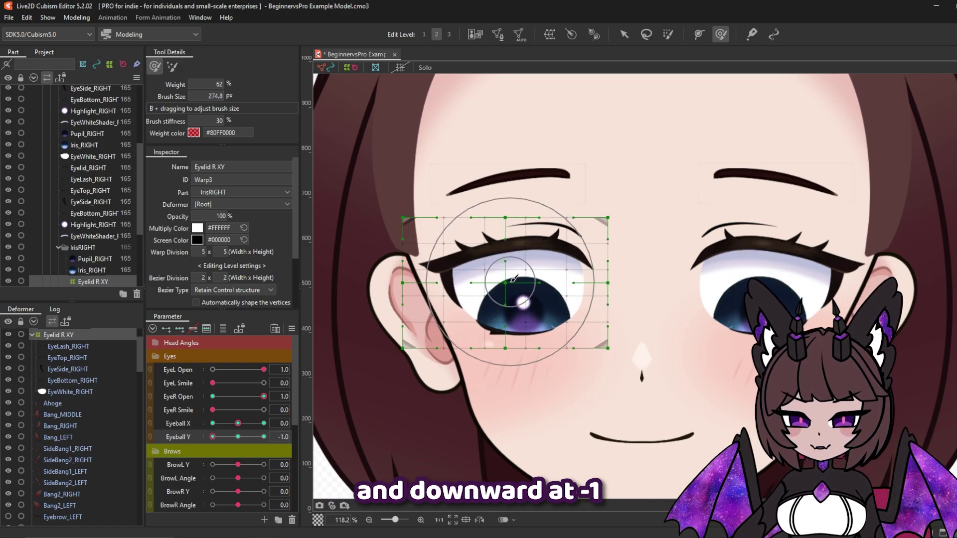
pyautogui.moveTo(514, 278); pyautogui.dragTo(513, 297)
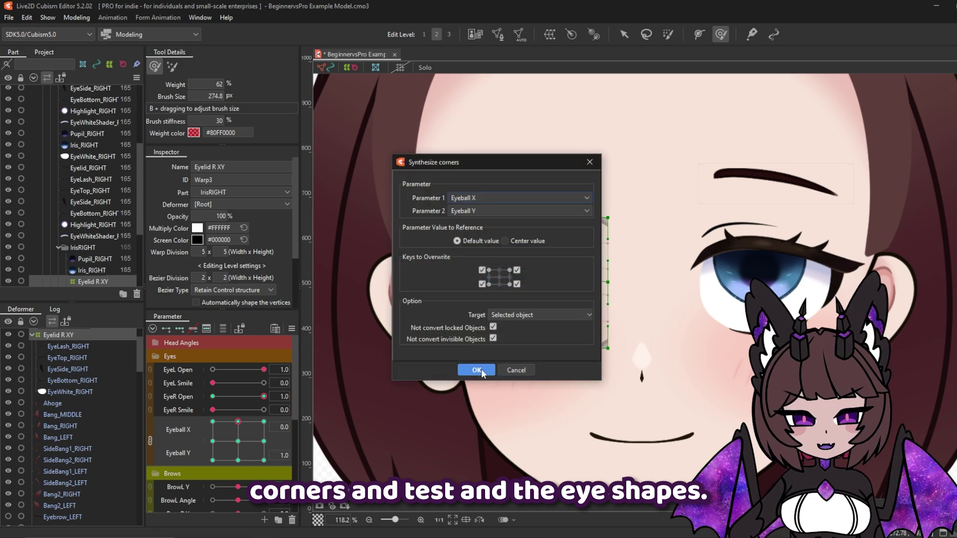
# Synthesize the corner forms of Eyeball X and Eyeball Y for Eyelid R XY from the default value, and test the eye shapes.
pyautogui.click(477, 366)
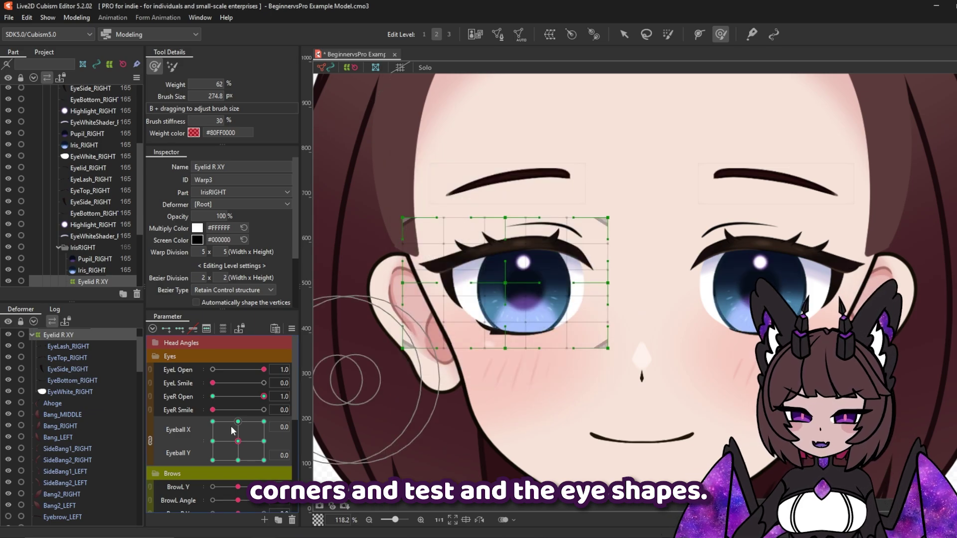
pyautogui.moveTo(238, 421); pyautogui.dragTo(252, 442)
pyautogui.click(292, 328)
pyautogui.click(439, 209)
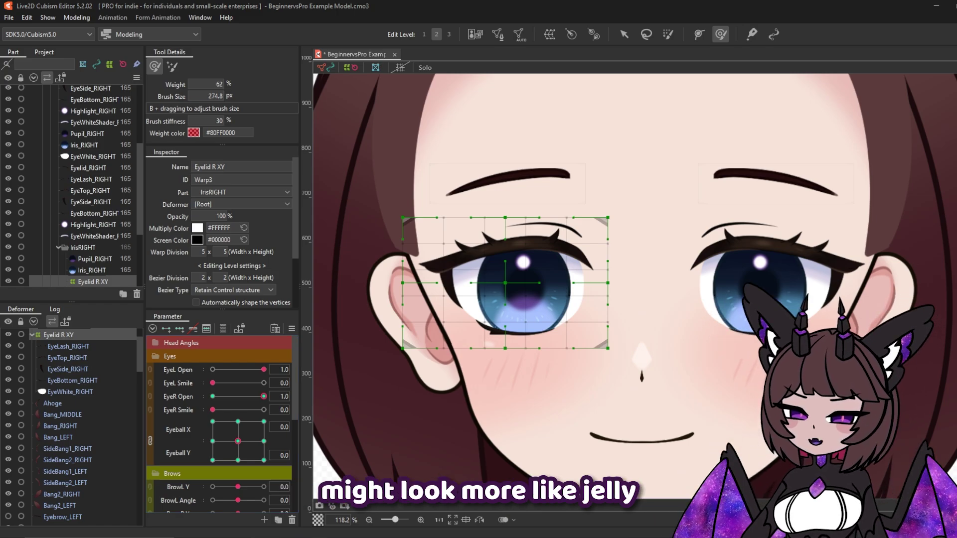
# Select all objects keyed to EyeL Open and create a parent warp deformer for them named Eyelid L XY.
pyautogui.click(282, 371)
pyautogui.click(363, 374)
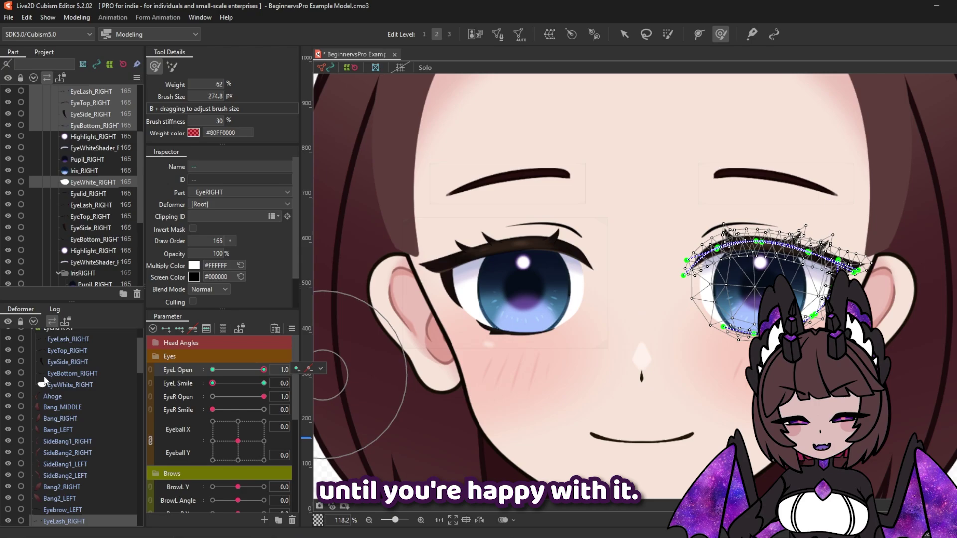
pyautogui.click(550, 34)
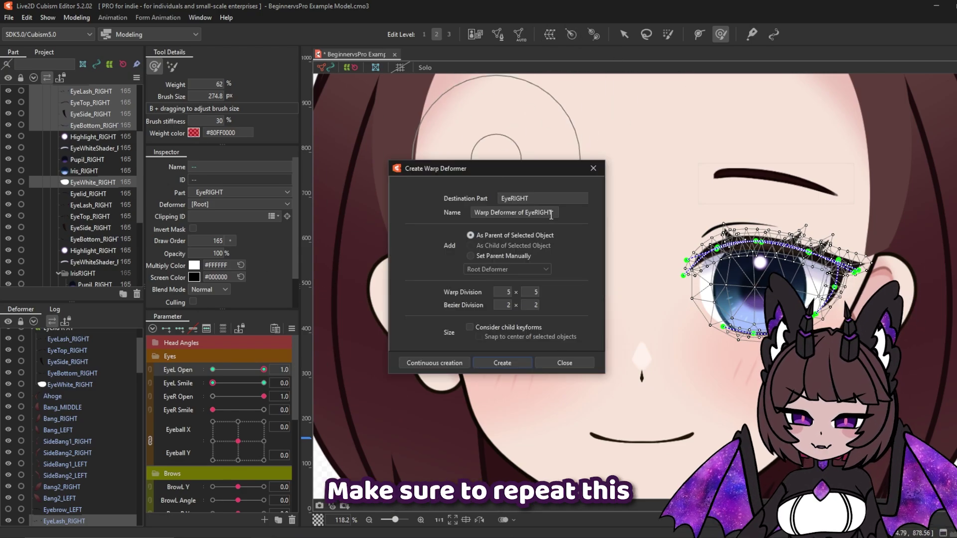
pyautogui.moveTo(551, 216); pyautogui.dragTo(457, 210)
pyautogui.write('Eyelid L XY')
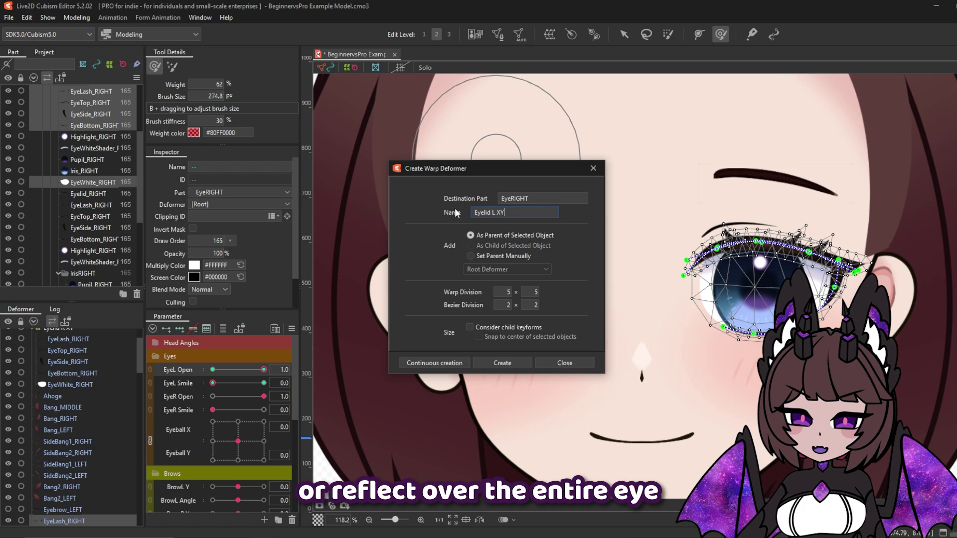
pyautogui.click(506, 362)
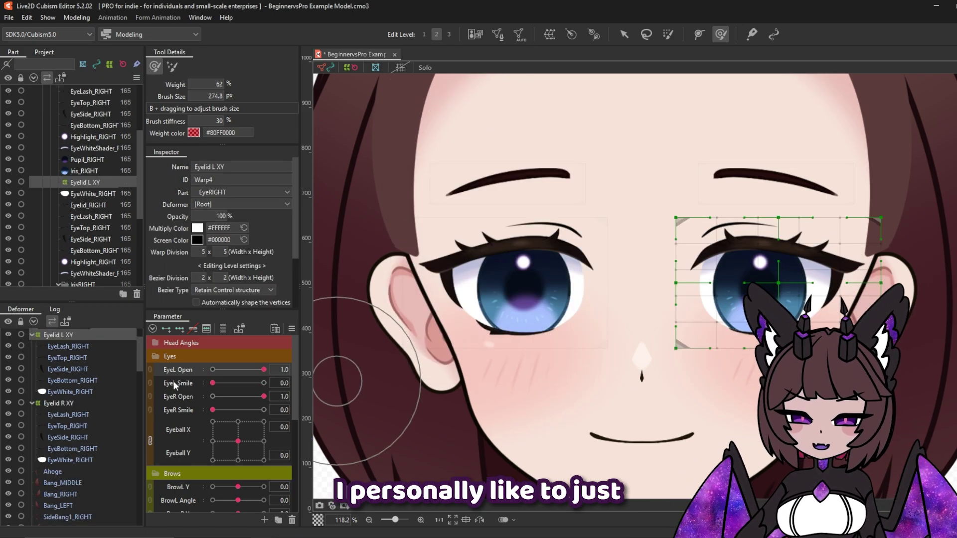
# Unlink Eyeball X and Eyeball Y, key Eyelid L XY on both, and brush it toward the gaze at Eyeball X 1.0.
pyautogui.click(150, 441)
pyautogui.moveTo(287, 423); pyautogui.dragTo(329, 422)
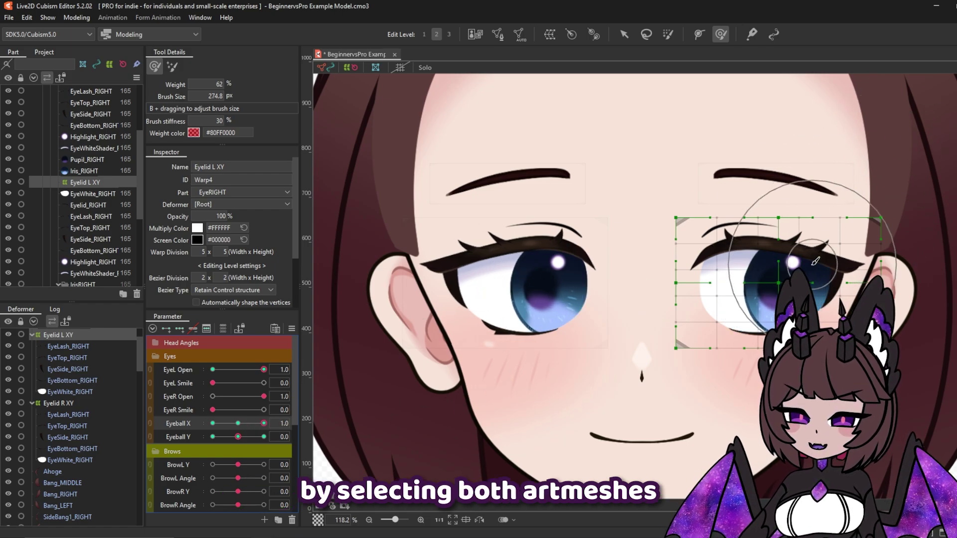
pyautogui.moveTo(780, 282); pyautogui.dragTo(796, 294)
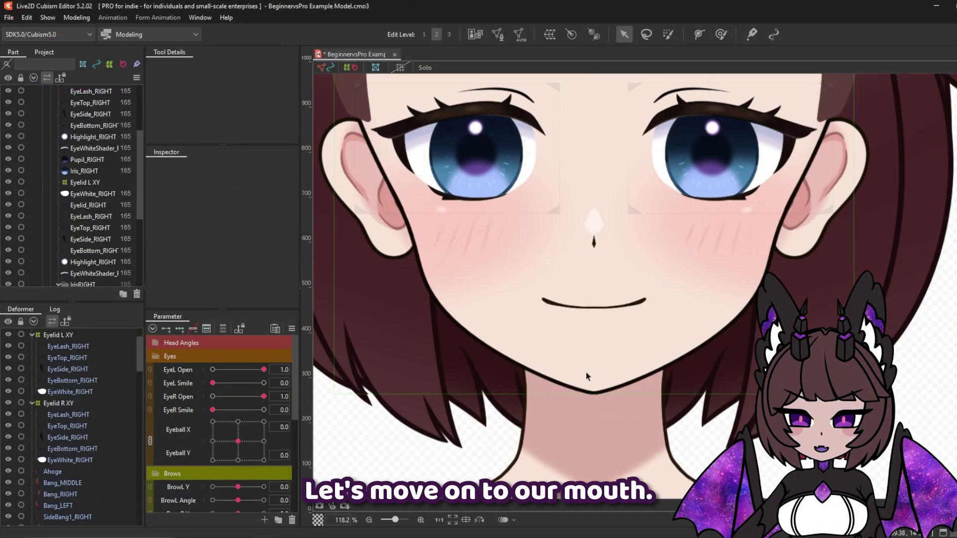
pyautogui.scroll(-4, 229, 437)
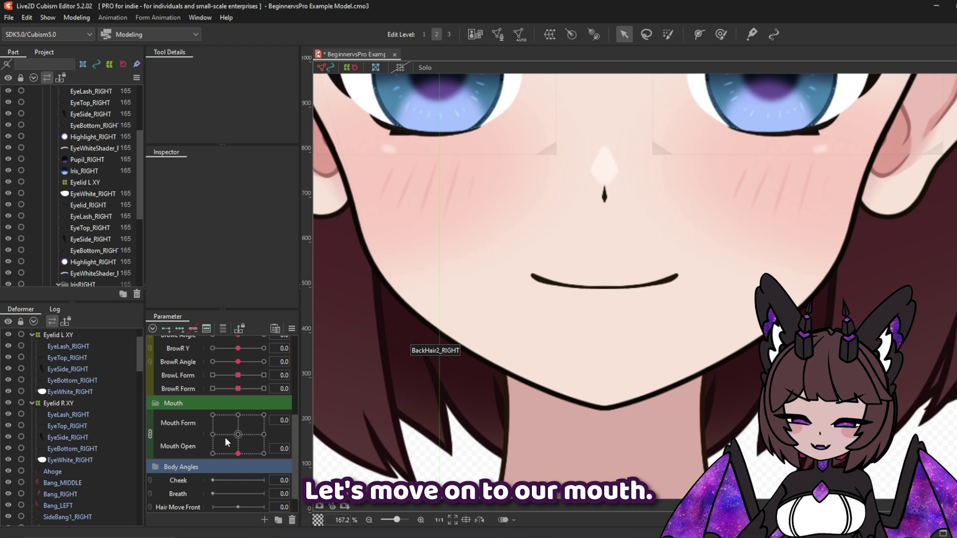
pyautogui.moveTo(229, 454)
pyautogui.mouseDown()
pyautogui.moveTo(239, 408)
pyautogui.moveTo(252, 459)
pyautogui.moveTo(229, 455)
pyautogui.moveTo(277, 457)
pyautogui.moveTo(274, 465)
pyautogui.moveTo(238, 451)
pyautogui.moveTo(238, 459)
pyautogui.mouseUp()
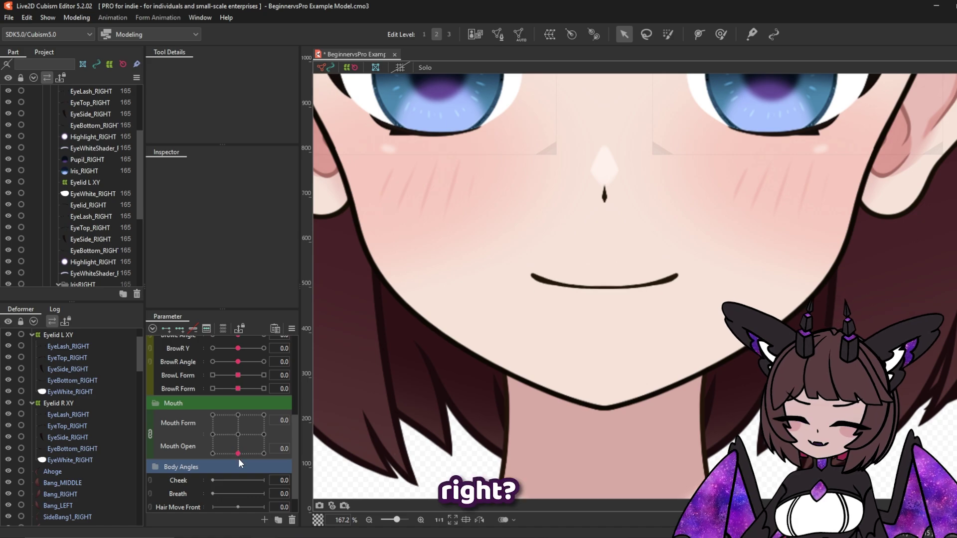
pyautogui.click(292, 329)
pyautogui.click(324, 267)
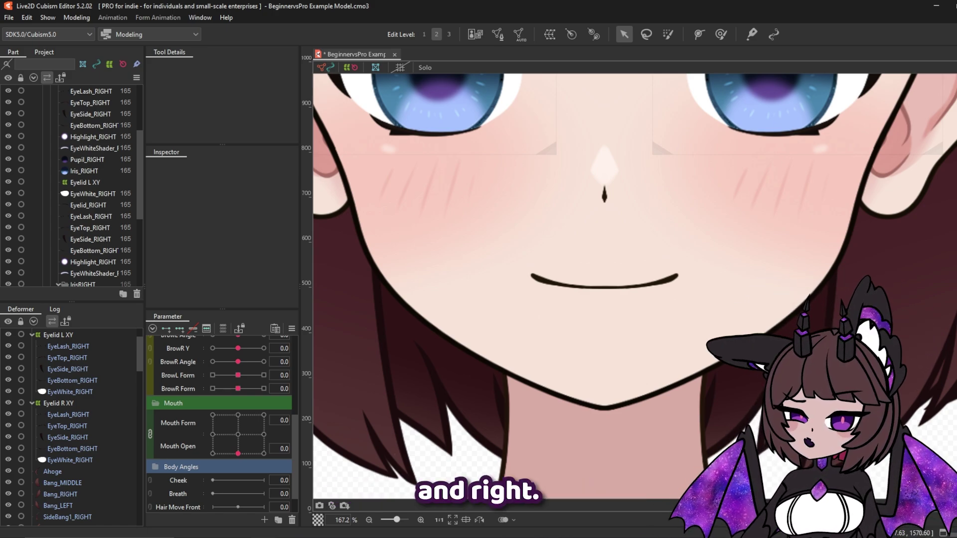
# Create a blend shape parameter in the Mouth folder named Mouth X, with ID MouthX, minimum -1, default 0 and maximum 1.
pyautogui.click(265, 523)
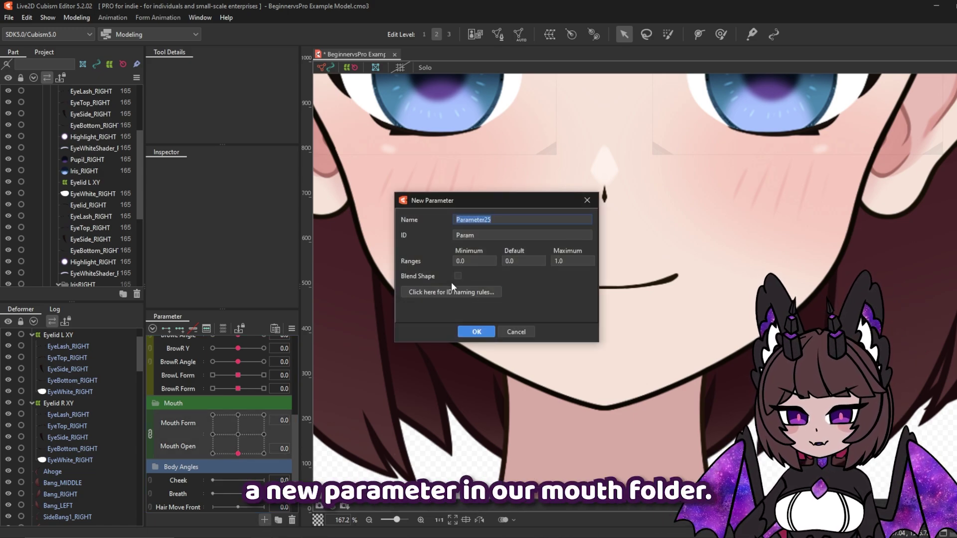
pyautogui.write('Mouth X')
pyautogui.doubleClick(525, 236)
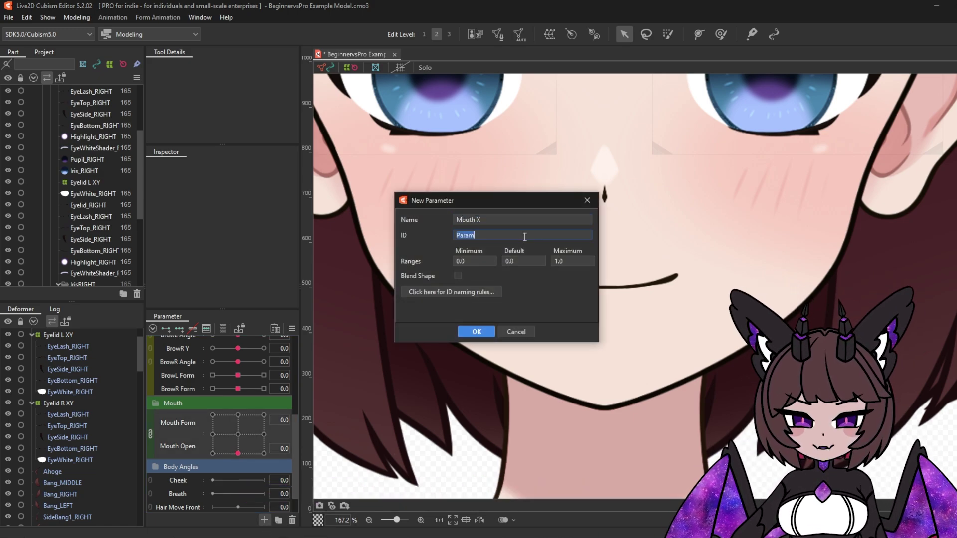
pyautogui.write('MouthX')
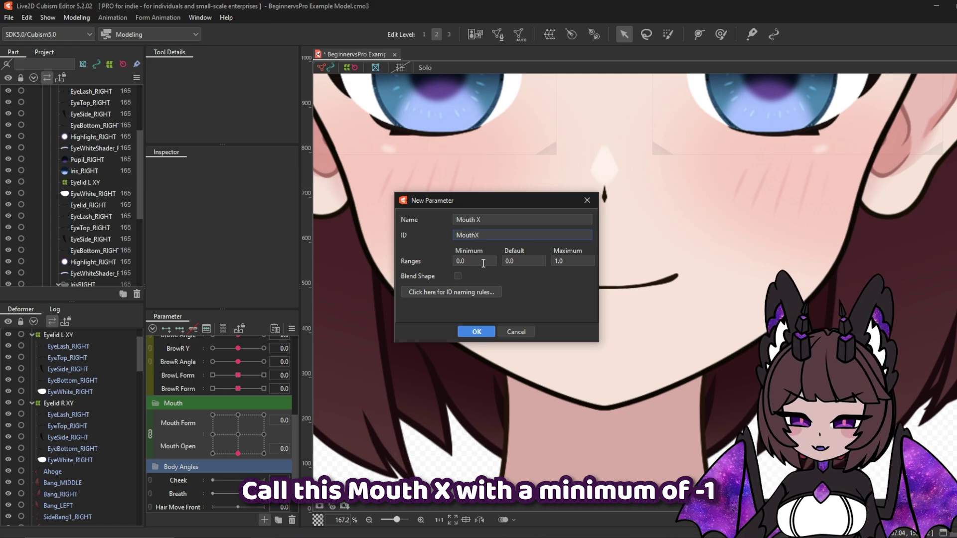
pyautogui.click(483, 263)
pyautogui.write('-1')
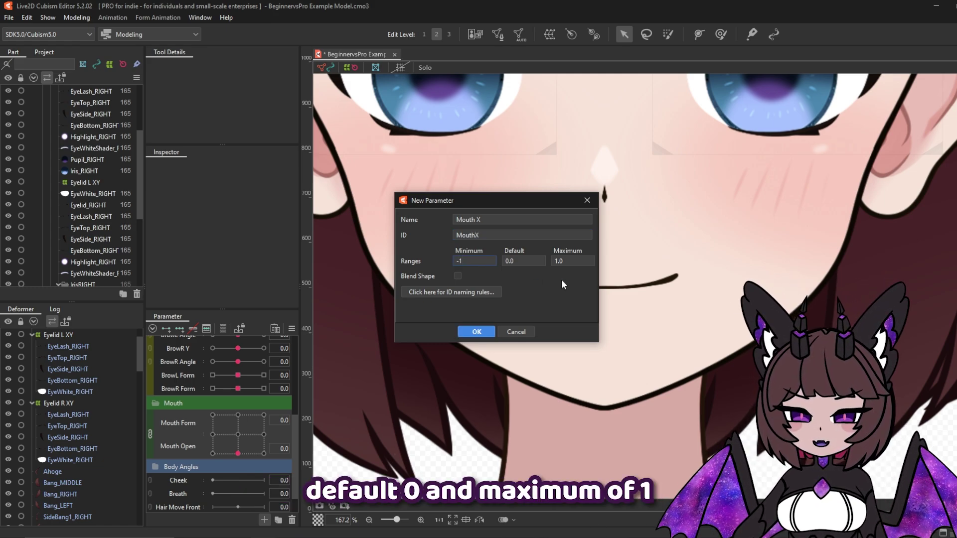
pyautogui.click(458, 277)
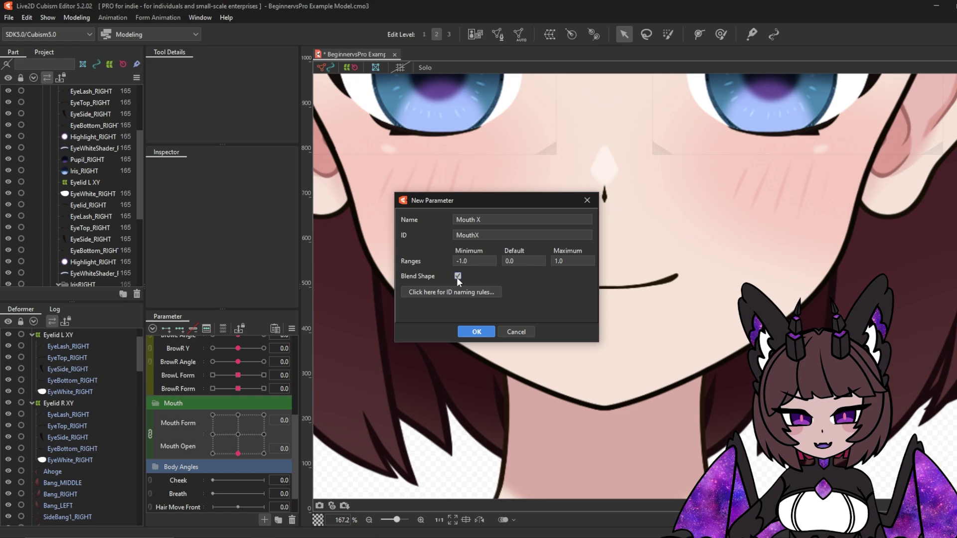
pyautogui.click(479, 333)
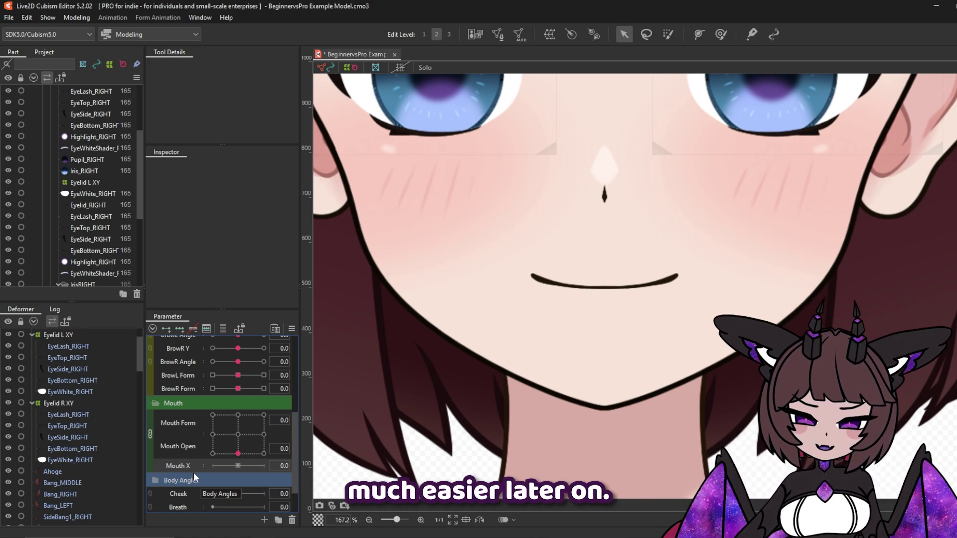
# Select InnerMouth, LowerLip and Upperlip and create a parent warp deformer for them named MouthX.
pyautogui.scroll(-5, 100, 435)
pyautogui.click(72, 460)
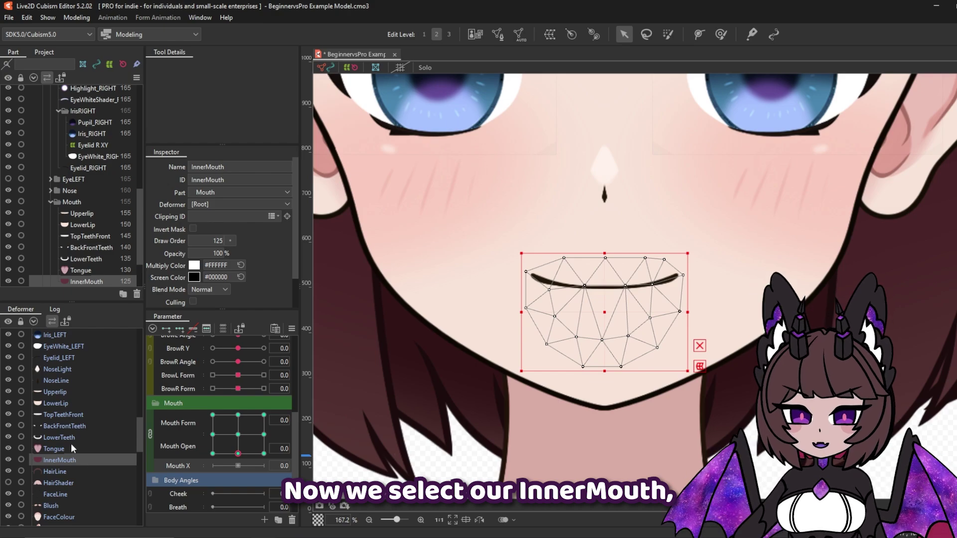
pyautogui.keyDown('ctrl'); pyautogui.click(65, 402); pyautogui.keyUp('ctrl')
pyautogui.keyDown('ctrl'); pyautogui.click(64, 389); pyautogui.keyUp('ctrl')
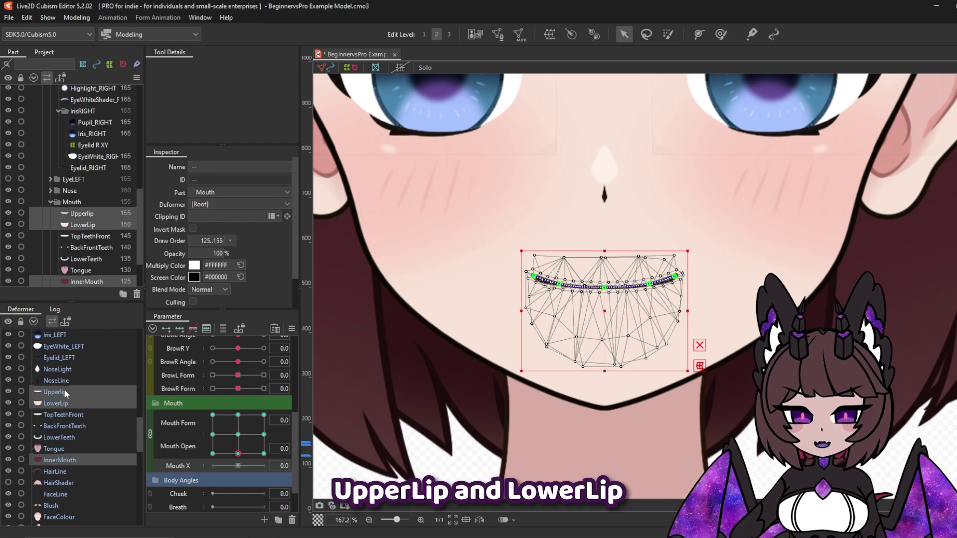
pyautogui.click(550, 35)
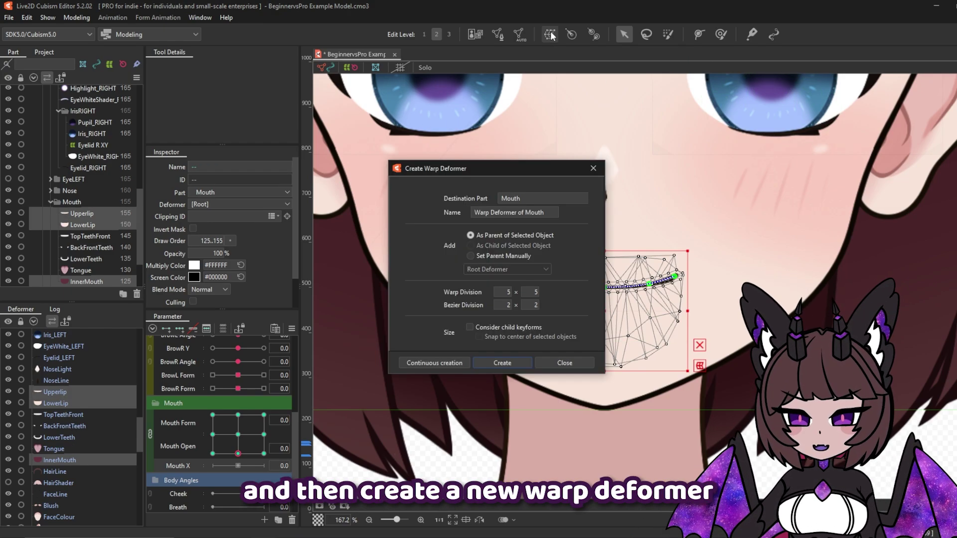
pyautogui.tripleClick(544, 215)
pyautogui.write('MouthX')
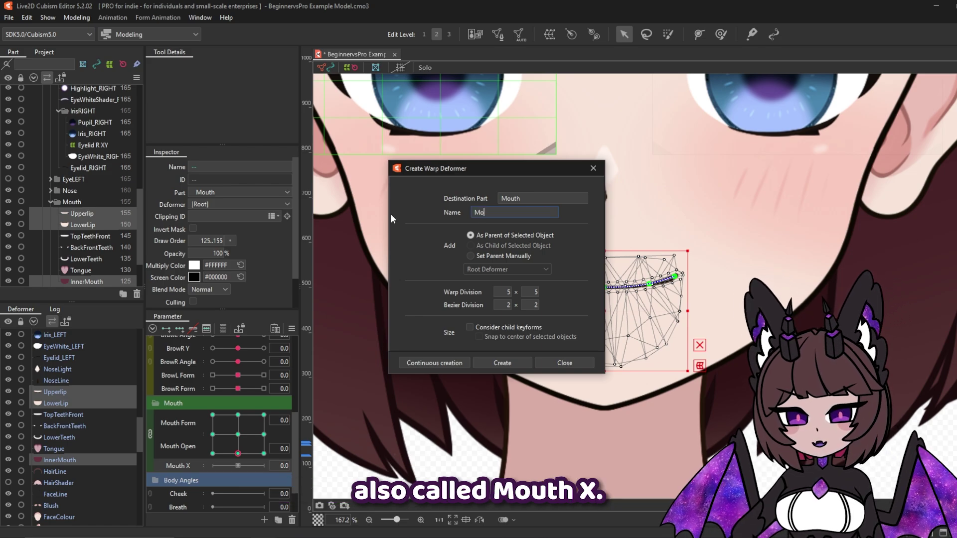
pyautogui.click(494, 362)
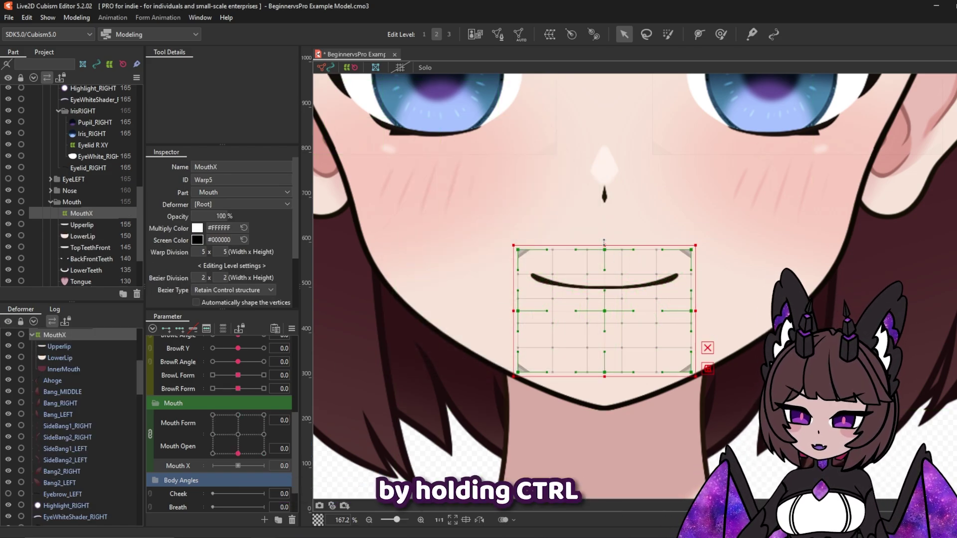
# Enlarge the MouthX deformer until the mouth line sits at its centre, and give it three keyforms on Mouth X.
pyautogui.moveTo(604, 243); pyautogui.dragTo(604, 198)
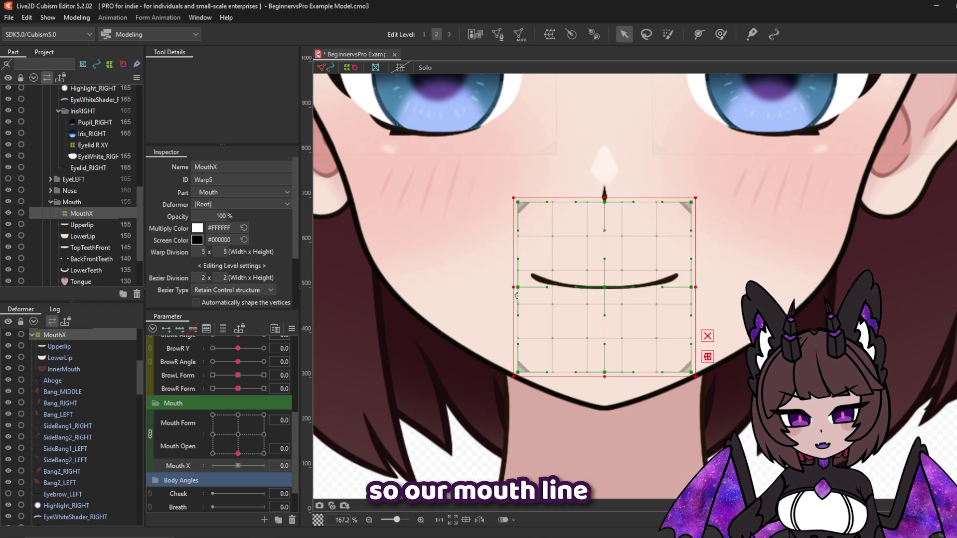
pyautogui.moveTo(511, 289); pyautogui.dragTo(492, 286)
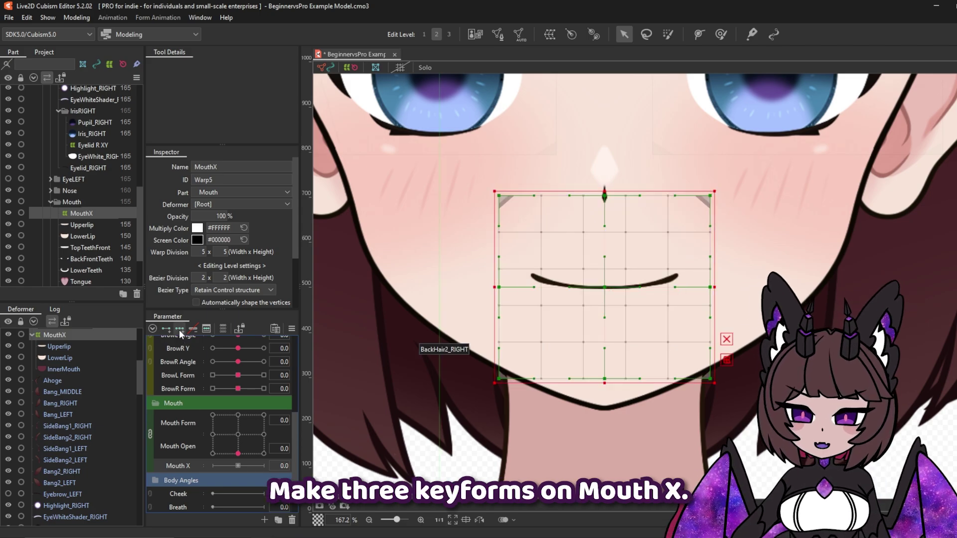
pyautogui.click(180, 330)
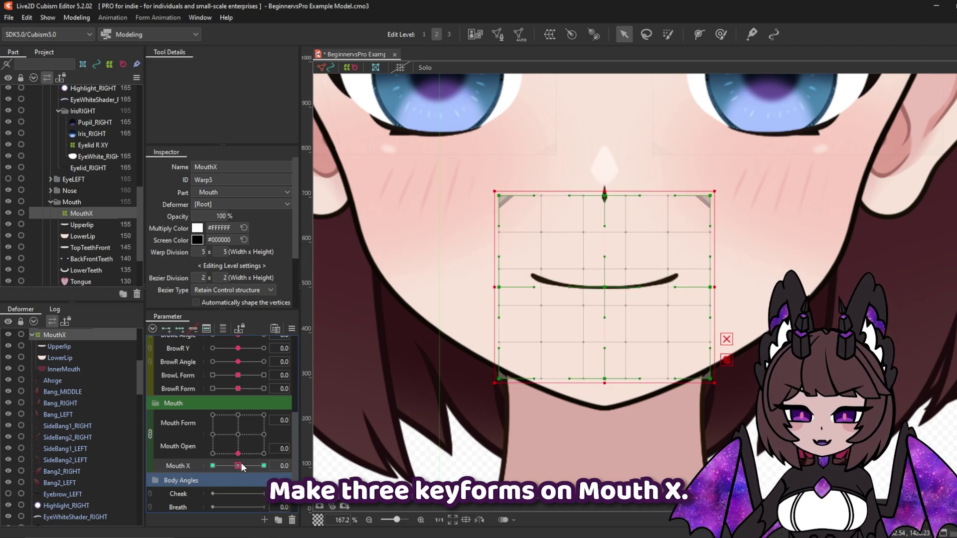
pyautogui.moveTo(239, 466); pyautogui.dragTo(263, 466)
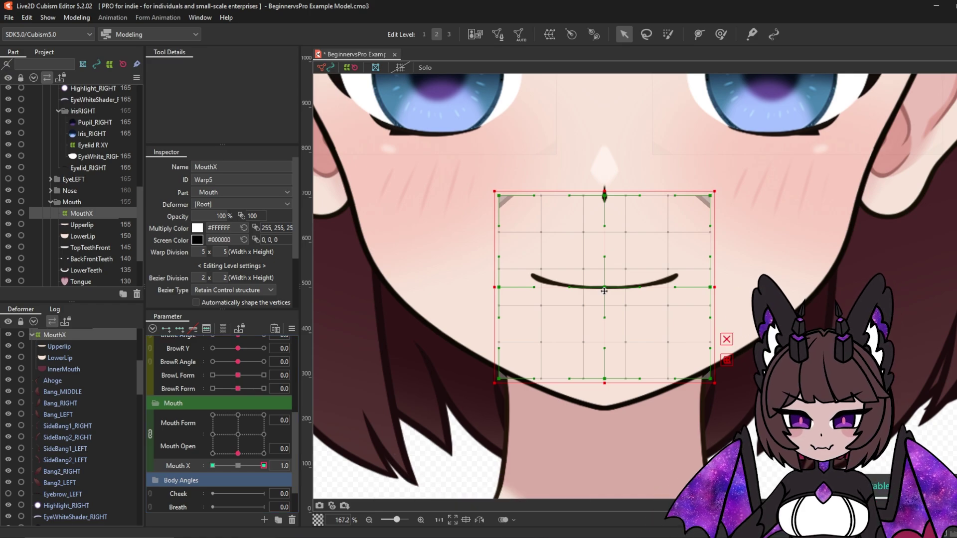
pyautogui.moveTo(598, 293); pyautogui.dragTo(638, 293)
pyautogui.moveTo(263, 465)
pyautogui.mouseDown()
pyautogui.moveTo(175, 461)
pyautogui.moveTo(269, 464)
pyautogui.mouseUp()
pyautogui.hotkey('ctrl', 'z')
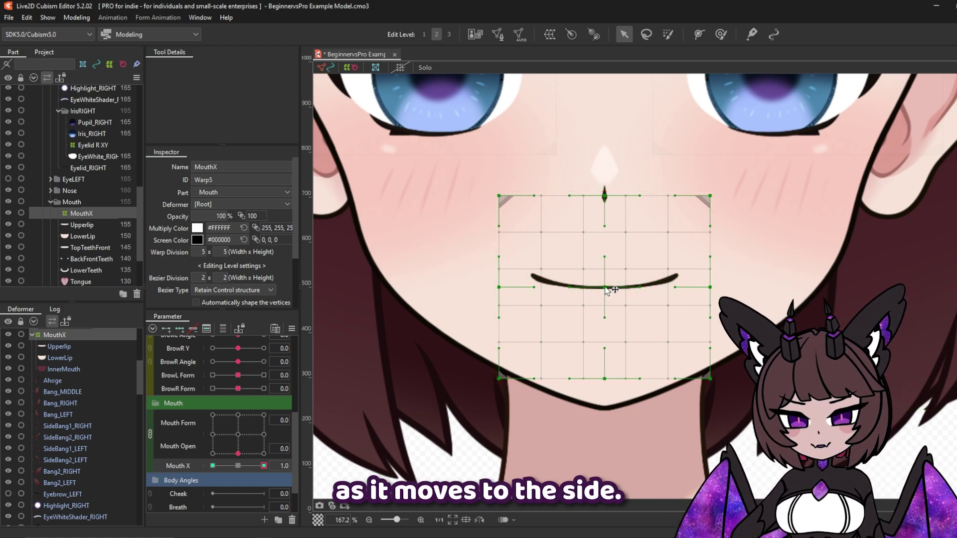
# At Mouth X 1.0, move the MouthX deformer's centre diagonally up to the side and tilt its outer points around the chin.
pyautogui.moveTo(604, 287); pyautogui.dragTo(637, 280)
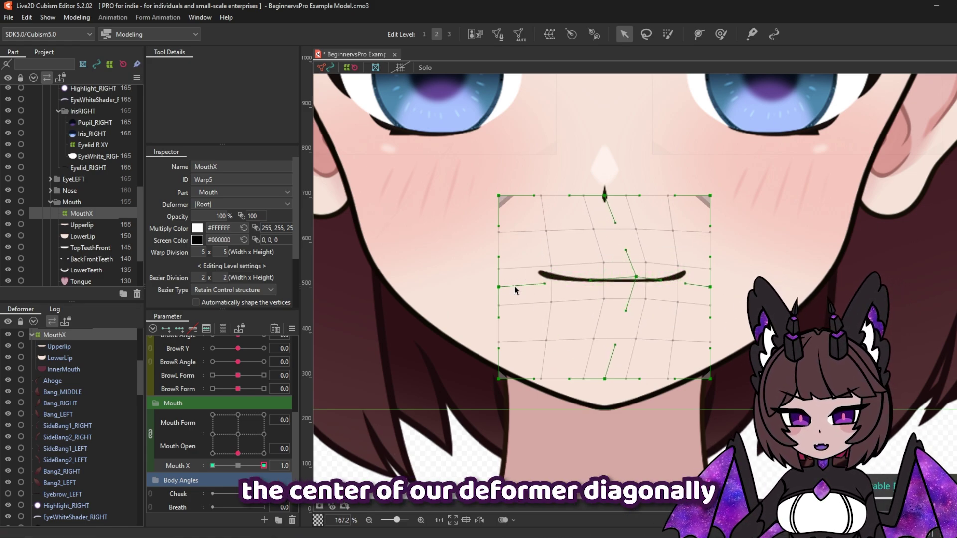
pyautogui.moveTo(499, 287); pyautogui.dragTo(512, 305)
pyautogui.moveTo(498, 378); pyautogui.dragTo(519, 398)
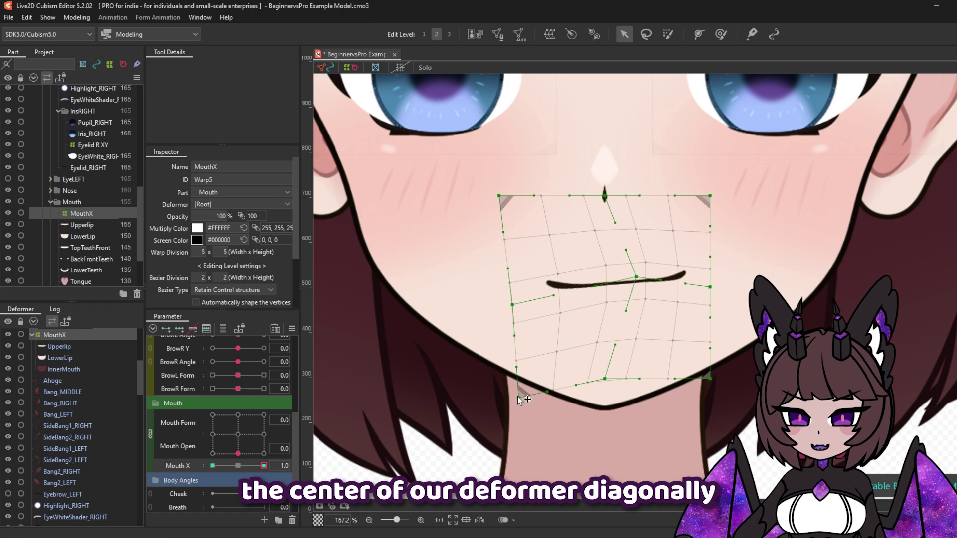
pyautogui.moveTo(507, 203); pyautogui.dragTo(512, 227)
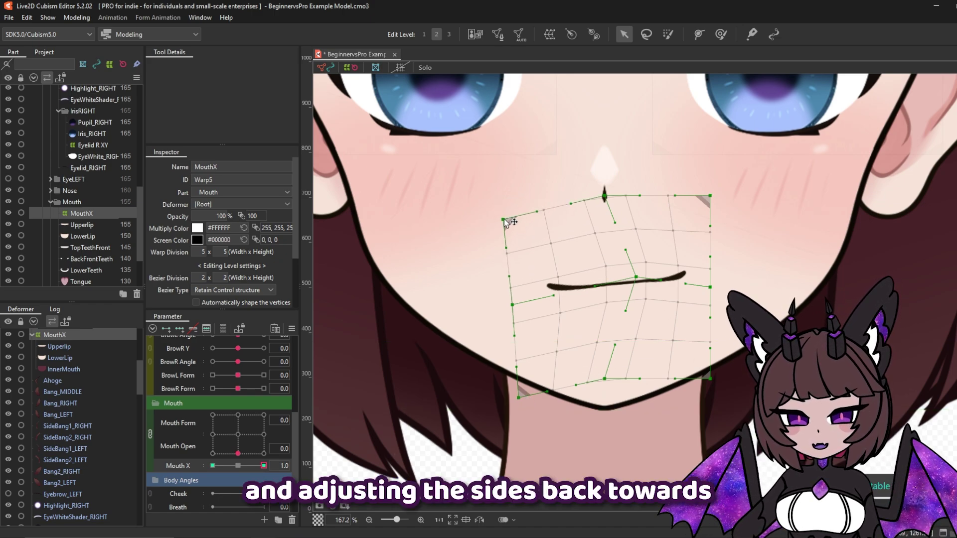
pyautogui.moveTo(714, 199); pyautogui.dragTo(708, 183)
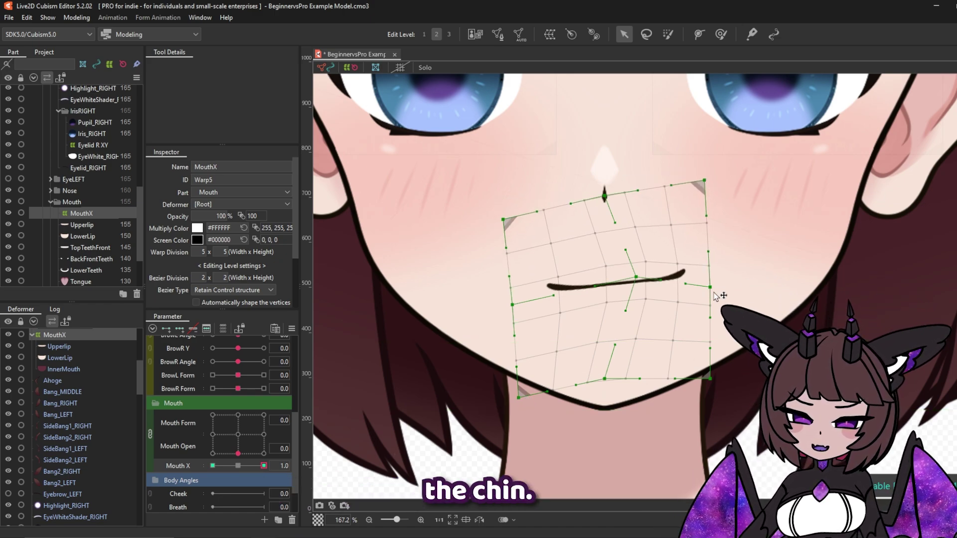
pyautogui.moveTo(714, 290); pyautogui.dragTo(714, 276)
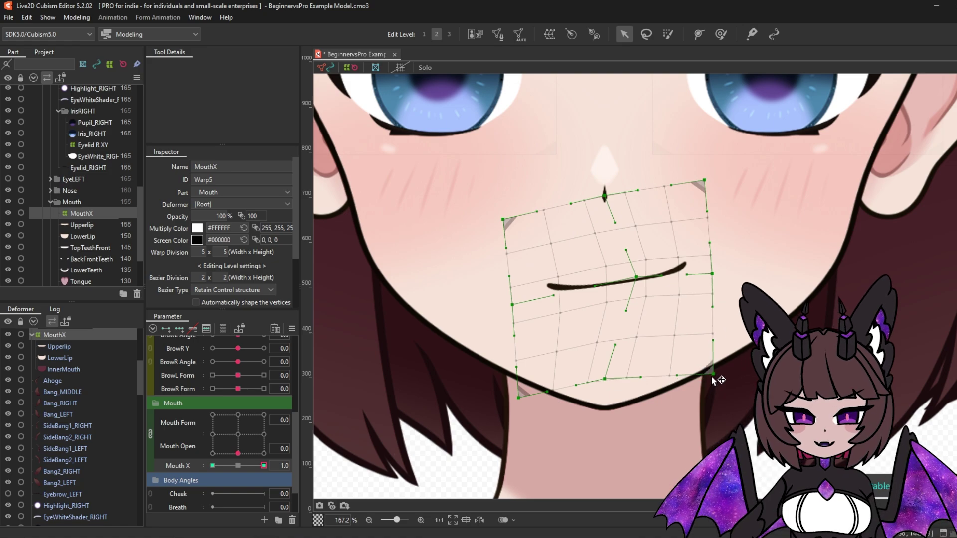
pyautogui.moveTo(711, 378); pyautogui.dragTo(703, 377)
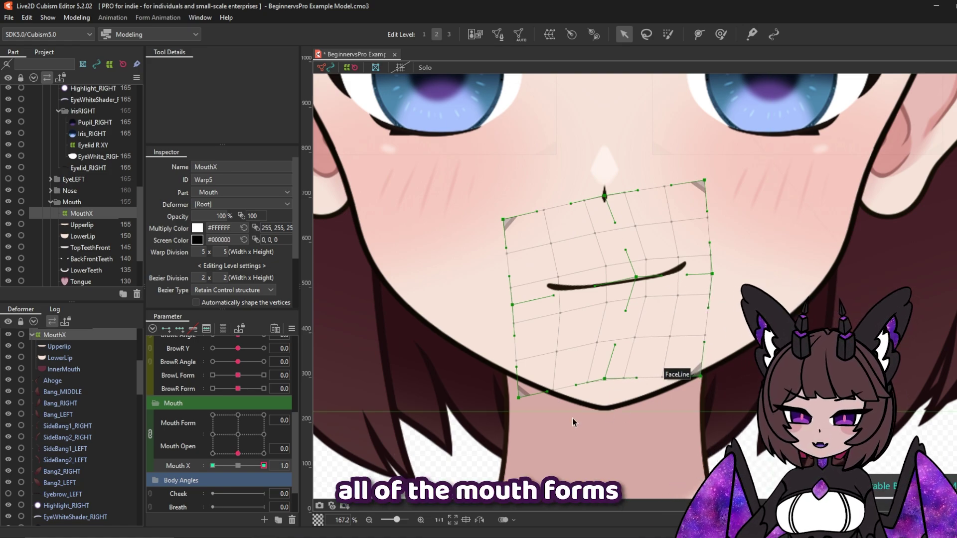
# Check the slanted mouth at different Mouth Form and Mouth Open values, nudging the MouthX deformer's centre further sideways with the mouth wide open.
pyautogui.moveTo(238, 454); pyautogui.dragTo(253, 385)
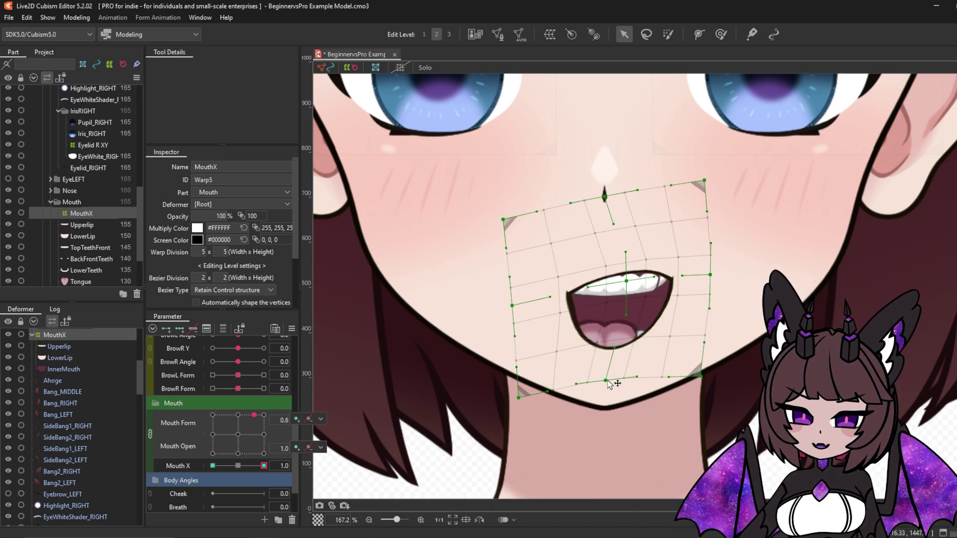
pyautogui.moveTo(627, 283); pyautogui.dragTo(636, 281)
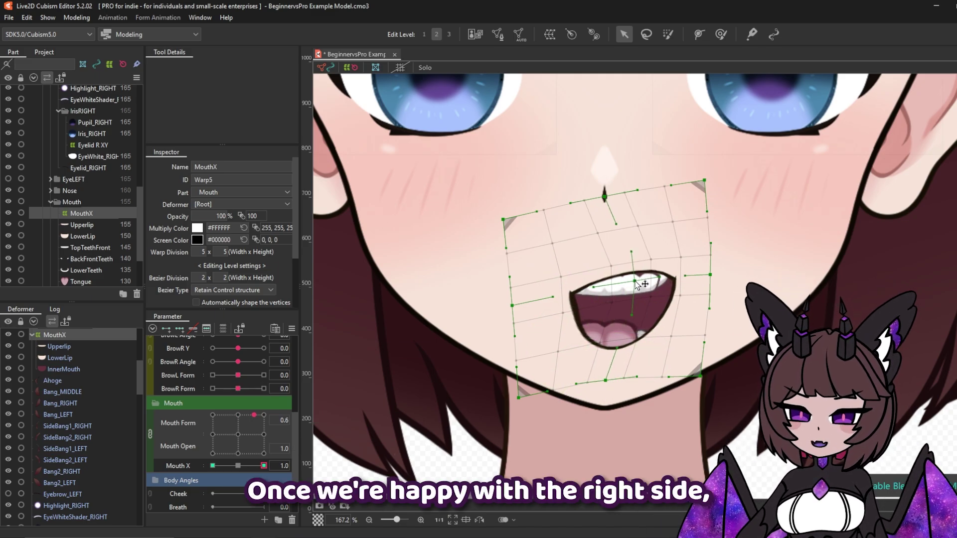
pyautogui.moveTo(259, 435); pyautogui.dragTo(241, 436)
# Reflect the MouthX motion to the opposite side, reset the parameters to default values and preview the movement on Mouth X.
pyautogui.click(291, 329)
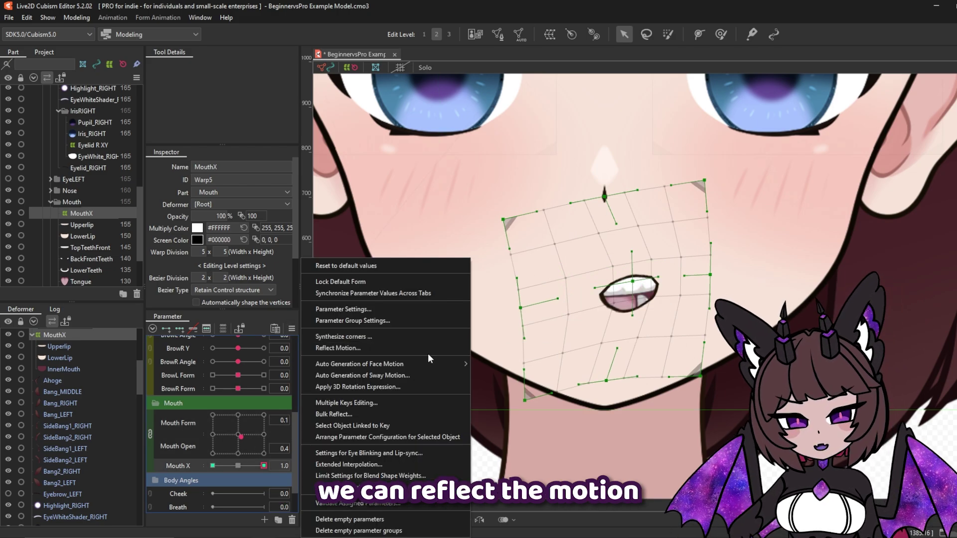
pyautogui.click(377, 350)
pyautogui.click(476, 374)
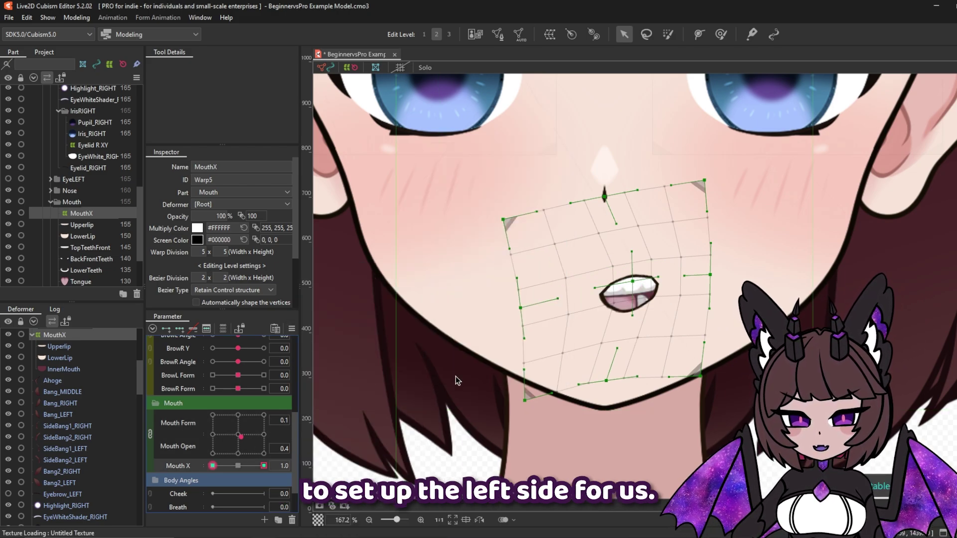
pyautogui.click(291, 329)
pyautogui.click(336, 266)
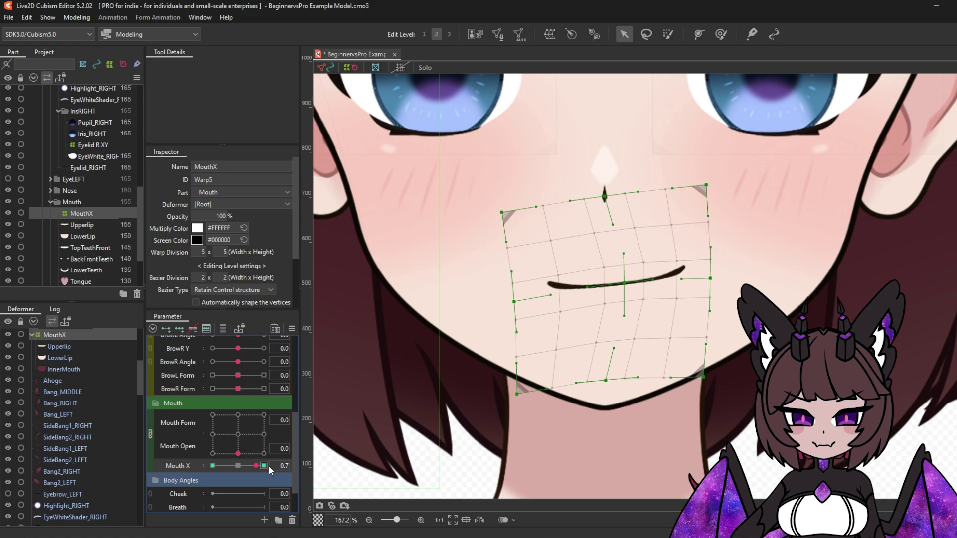
pyautogui.moveTo(284, 457); pyautogui.dragTo(238, 463)
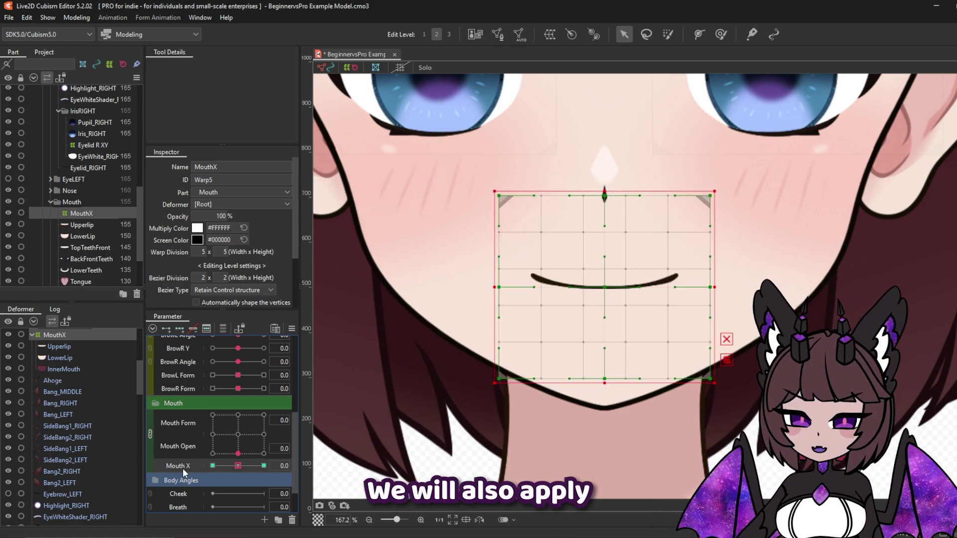
# Apply extended interpolation to Mouth X with Ellipse Interpolation and 3 points, and preview the mouth's arc.
pyautogui.click(292, 329)
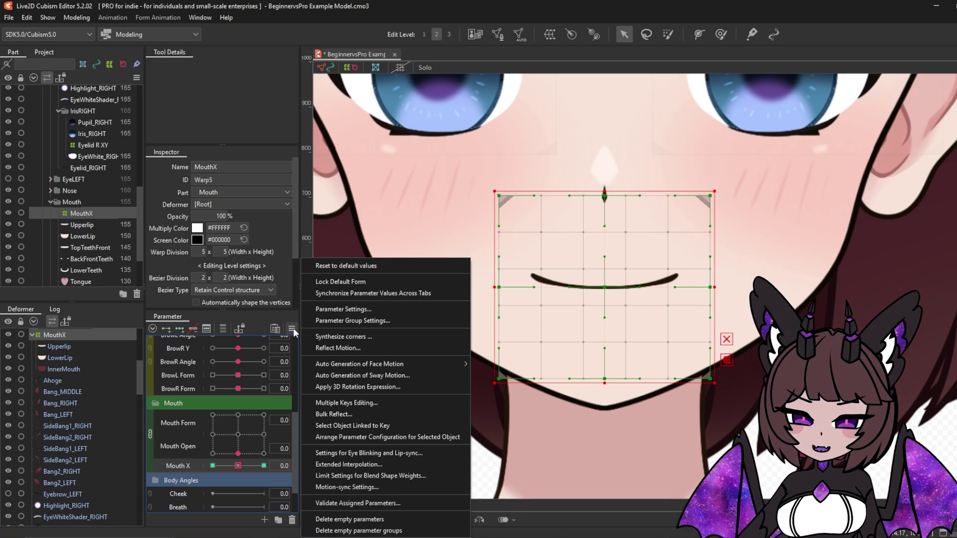
pyautogui.click(348, 464)
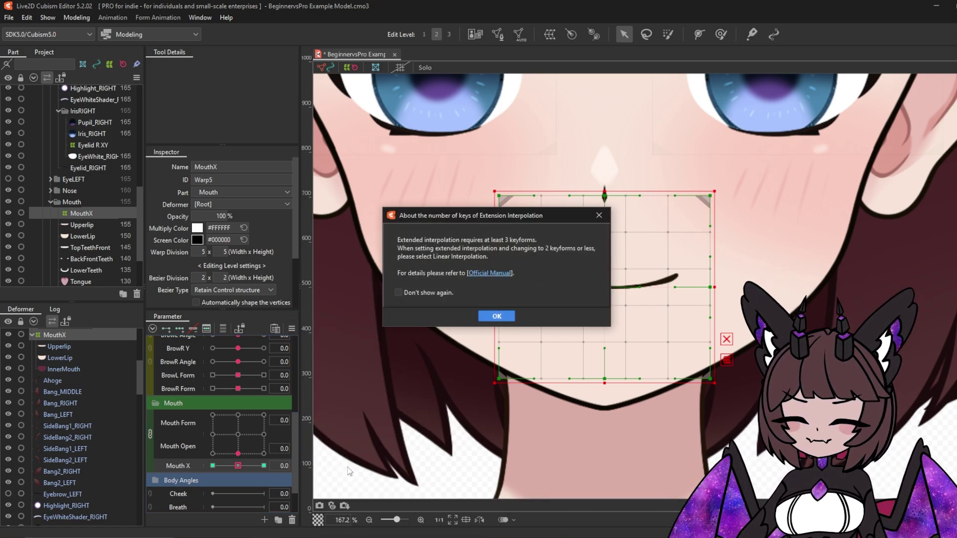
pyautogui.click(488, 317)
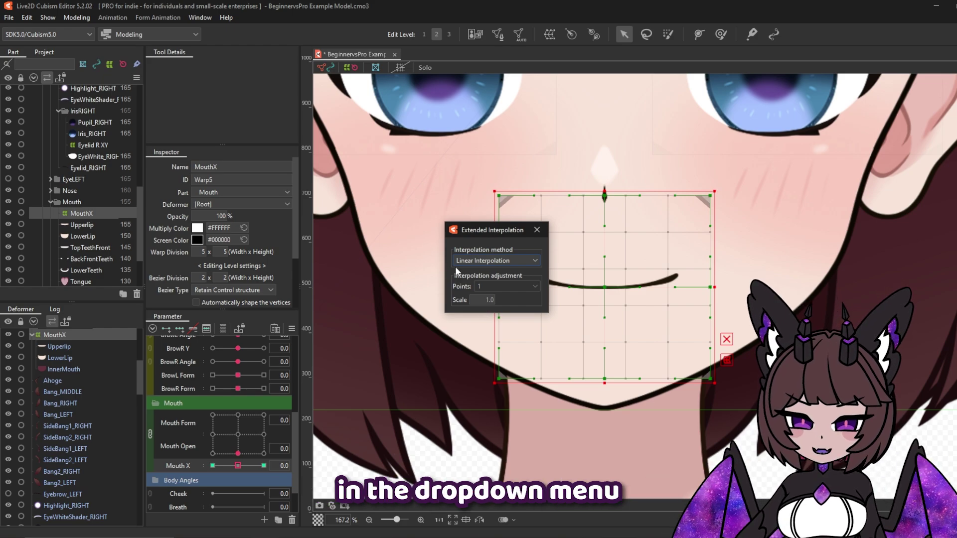
pyautogui.click(498, 259)
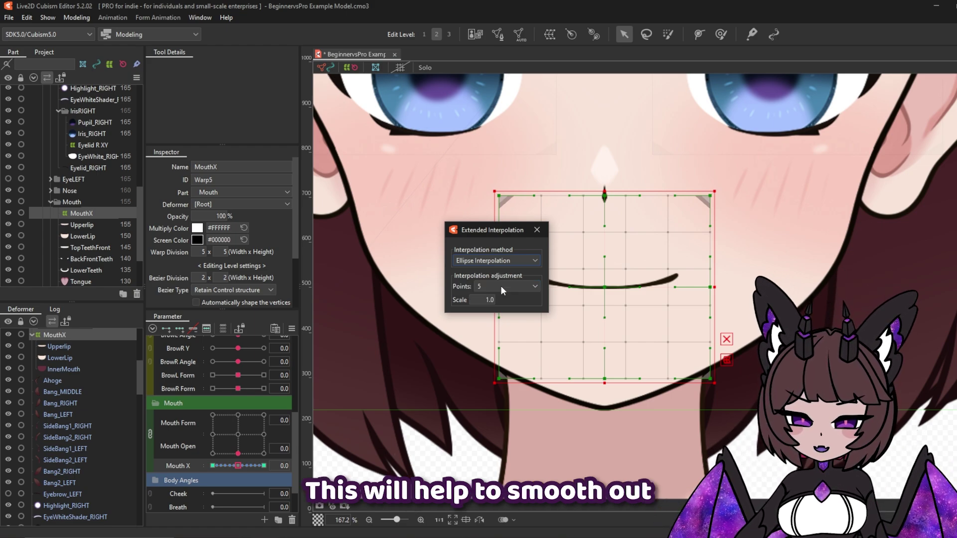
pyautogui.click(501, 285)
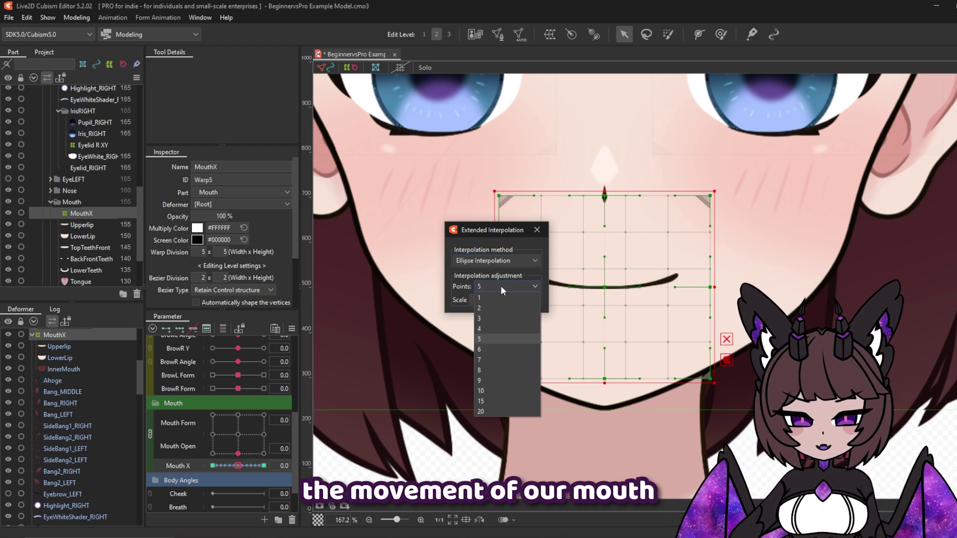
pyautogui.click(495, 319)
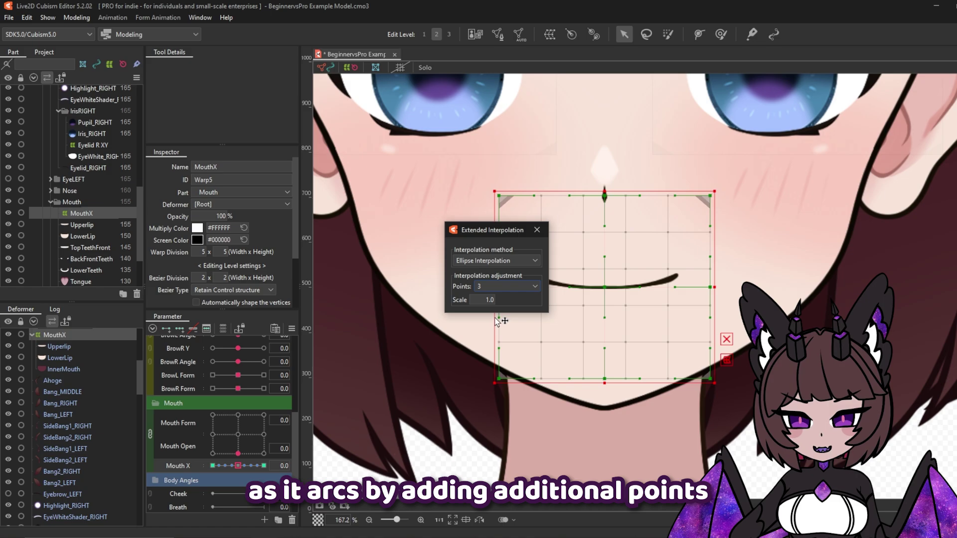
pyautogui.moveTo(503, 229); pyautogui.dragTo(381, 226)
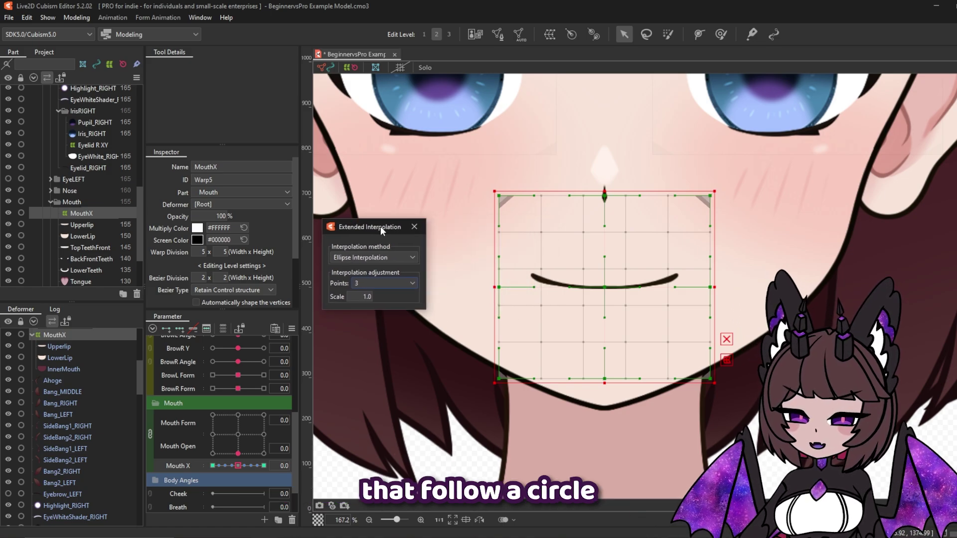
pyautogui.moveTo(236, 466); pyautogui.dragTo(304, 468)
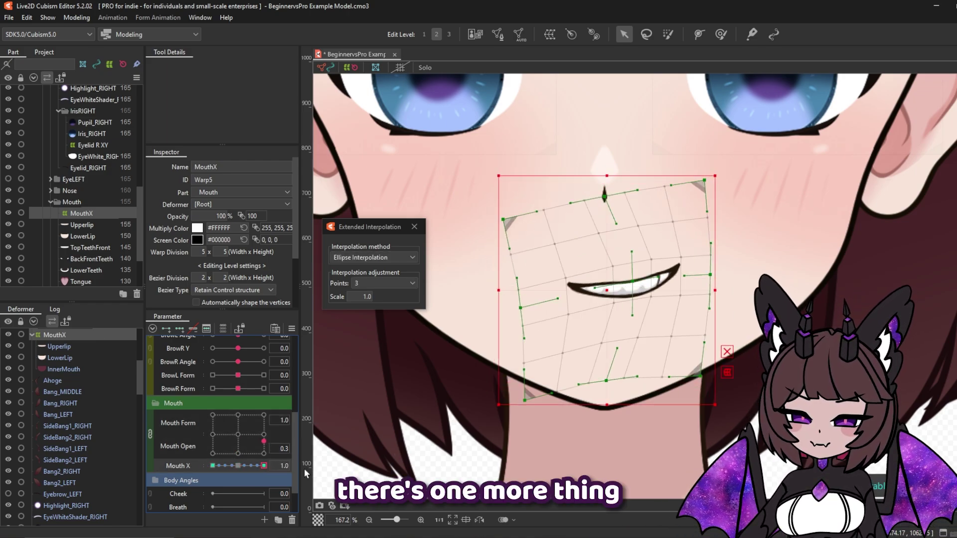
pyautogui.click(290, 330)
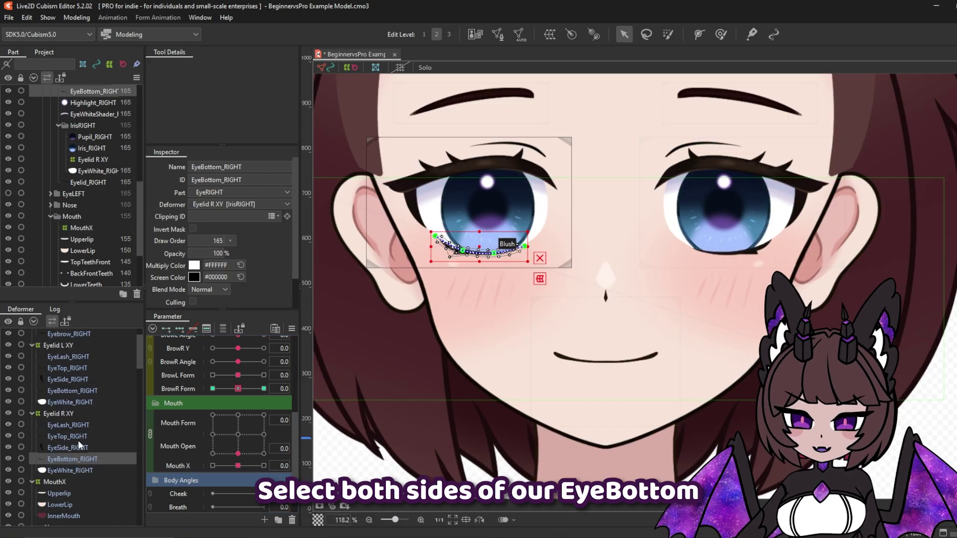
# Select EyeBottom and EyeWhite for both eyes and give them three keyforms on Mouth X.
pyautogui.keyDown('ctrl'); pyautogui.click(75, 469); pyautogui.keyUp('ctrl')
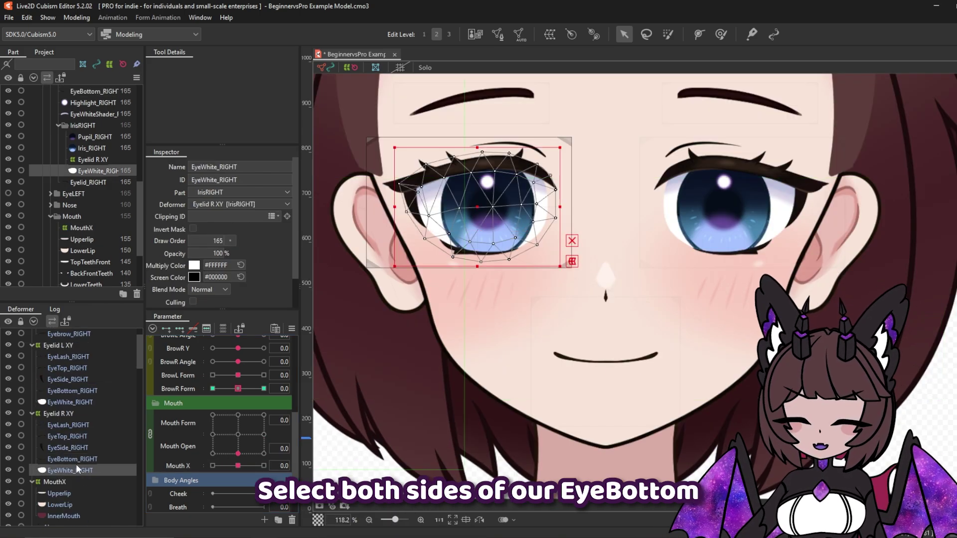
pyautogui.keyDown('ctrl'); pyautogui.click(75, 403); pyautogui.keyUp('ctrl')
pyautogui.keyDown('ctrl'); pyautogui.click(87, 391); pyautogui.keyUp('ctrl')
pyautogui.click(178, 467)
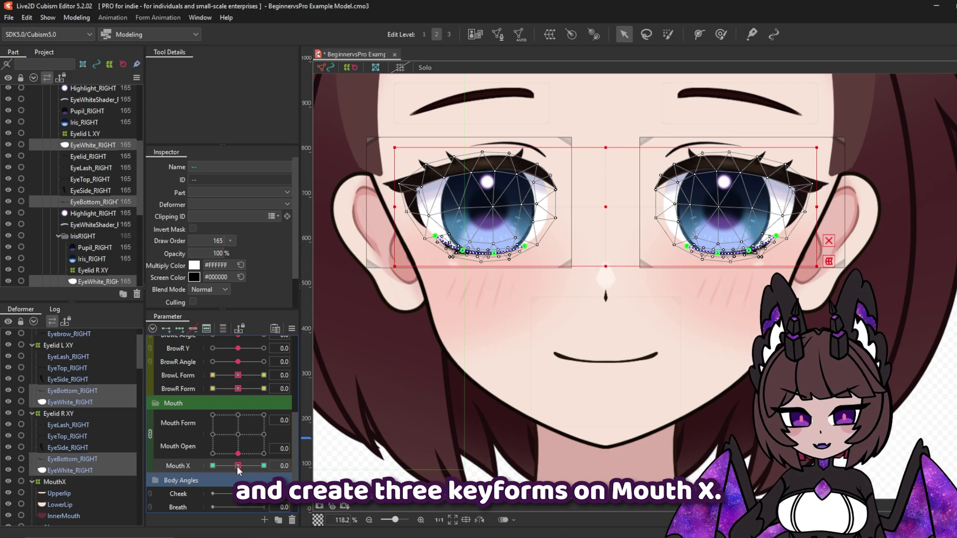
# Set Mouth X to -1.0 and raise the middle of the EyeBottom_RIGHT line under Eyelid R XY using its deform path points.
pyautogui.moveTo(236, 470); pyautogui.dragTo(210, 468)
pyautogui.click(74, 463)
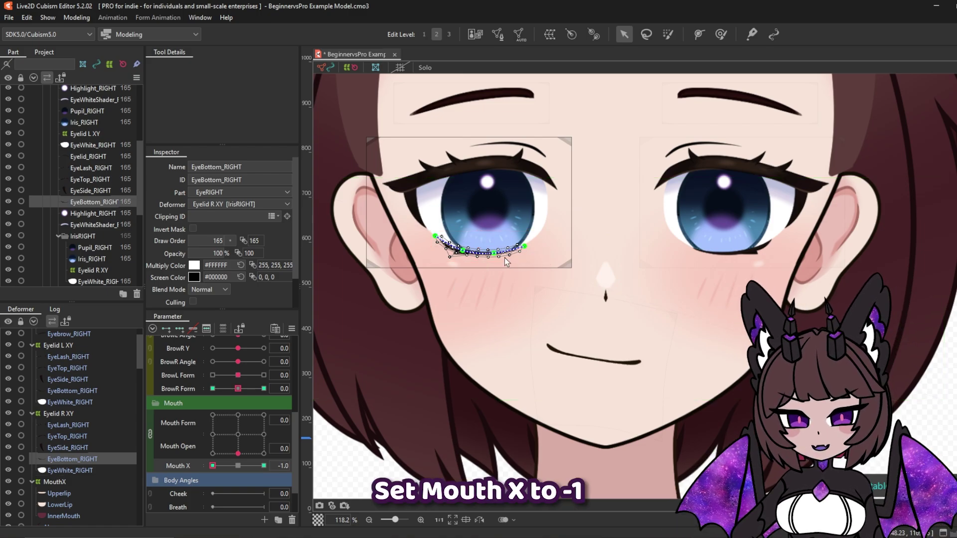
pyautogui.click(493, 248)
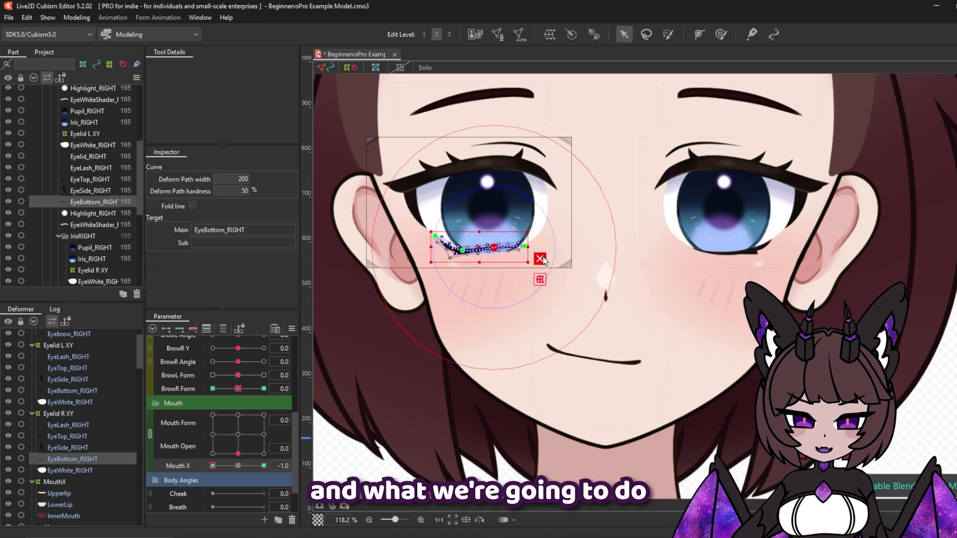
pyautogui.moveTo(463, 250); pyautogui.dragTo(496, 244)
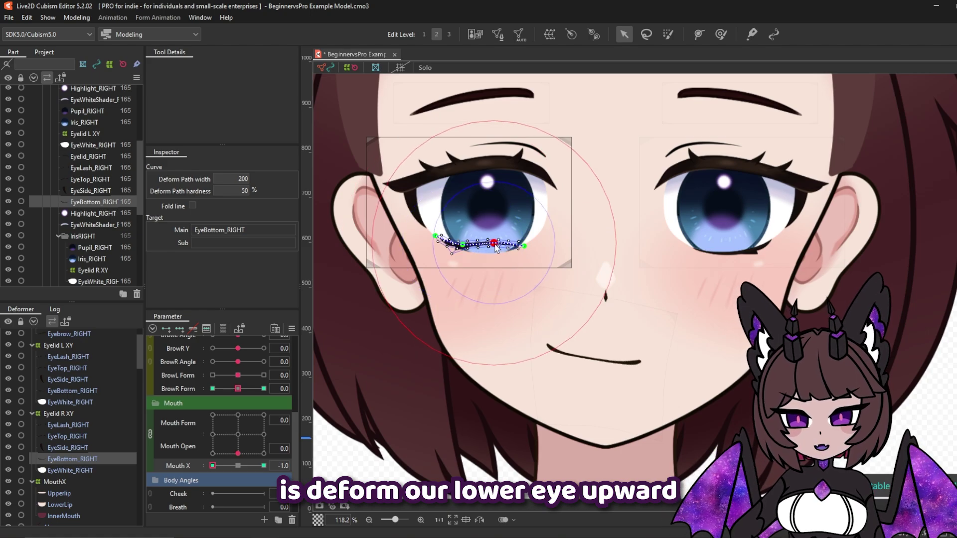
# Push the lower edge of EyeWhite_RIGHT upward with the deform brush to match the raised eye bottom at Mouth X -1.0.
pyautogui.click(538, 229)
pyautogui.click(721, 34)
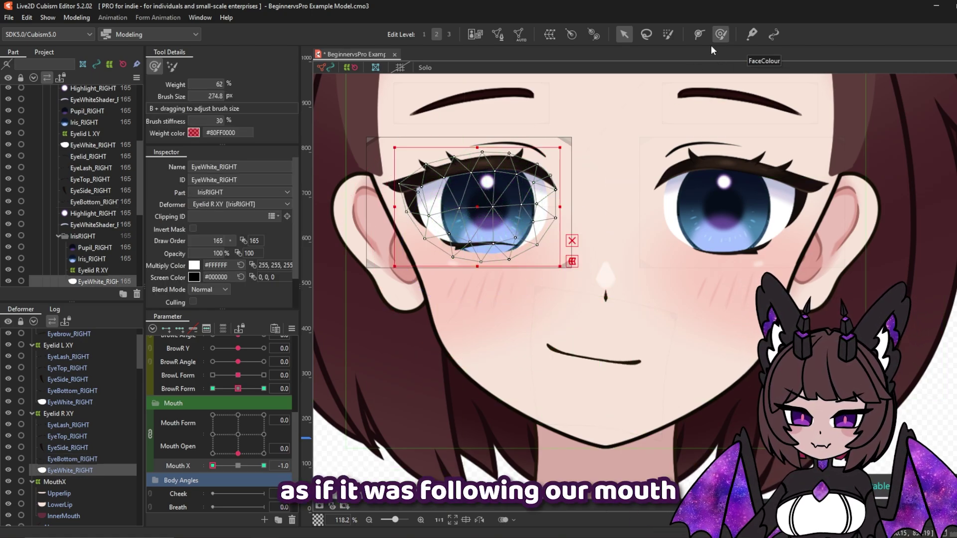
pyautogui.moveTo(491, 300); pyautogui.dragTo(487, 273)
pyautogui.press('v')
pyautogui.scroll(3, 473, 150)
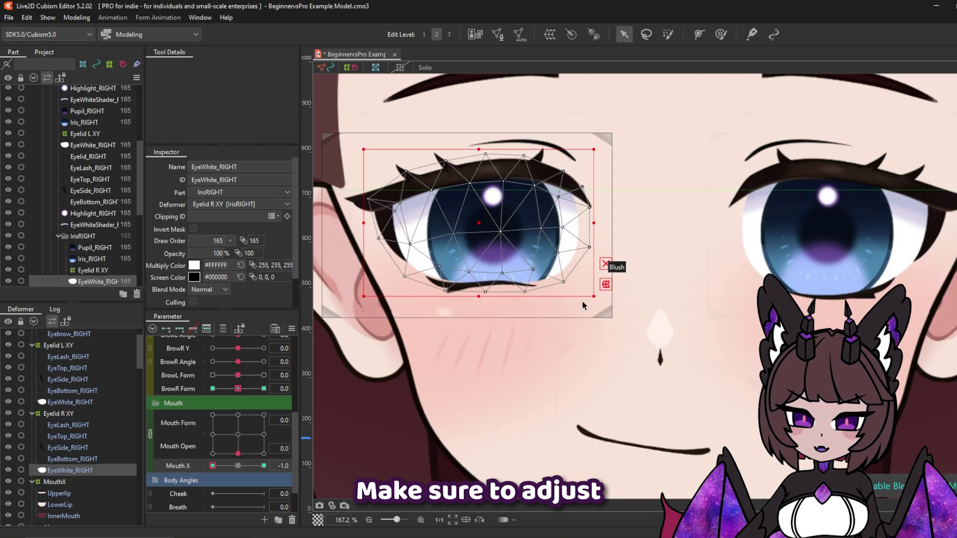
pyautogui.click(564, 287)
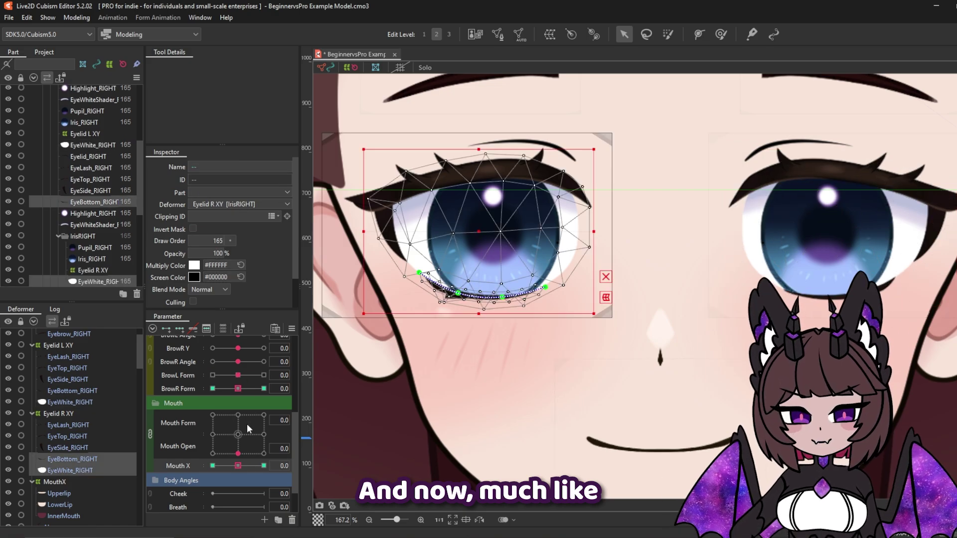
# Limit the Mouth X blend shape weight of EyeBottom_RIGHT and EyeWhite_RIGHT by EyeR Open using the Line2 preset.
pyautogui.click(292, 329)
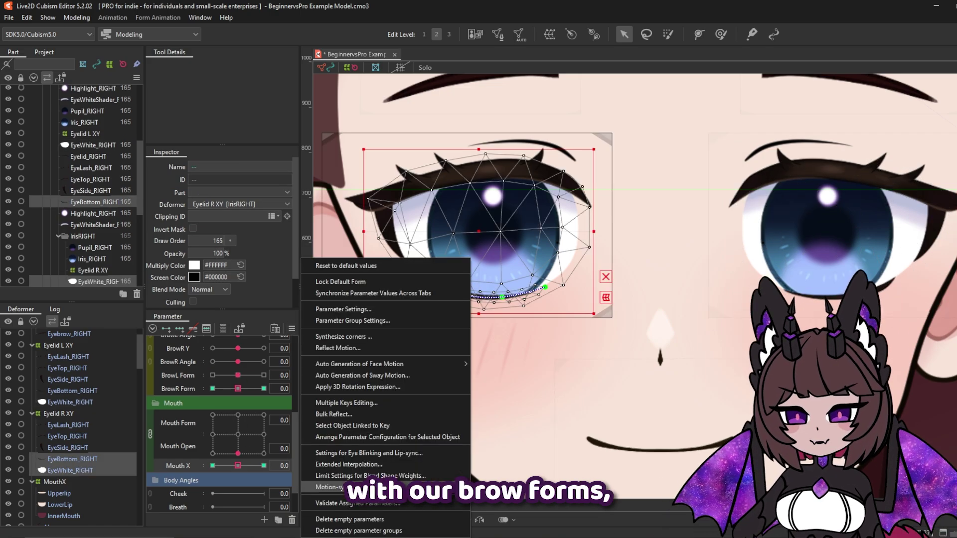
pyautogui.click(373, 476)
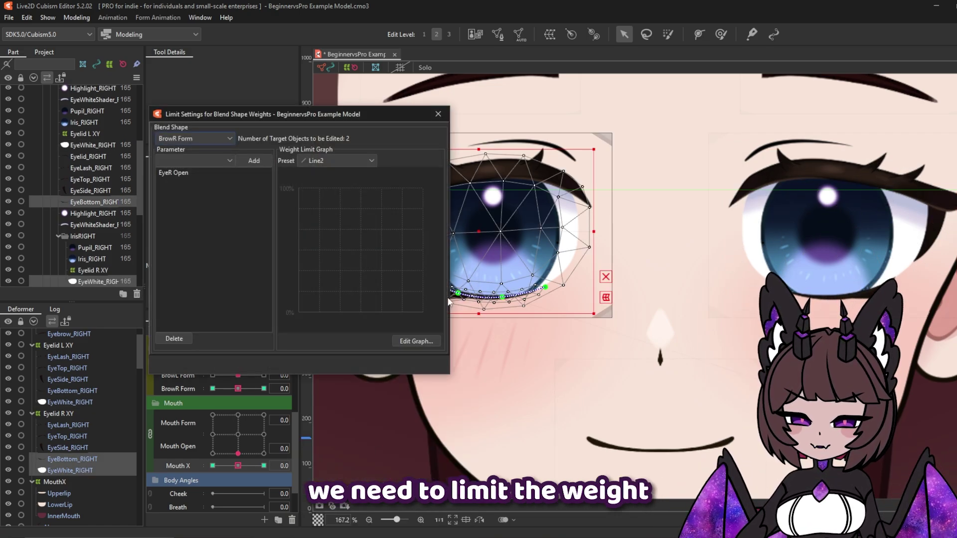
pyautogui.click(201, 139)
pyautogui.click(185, 161)
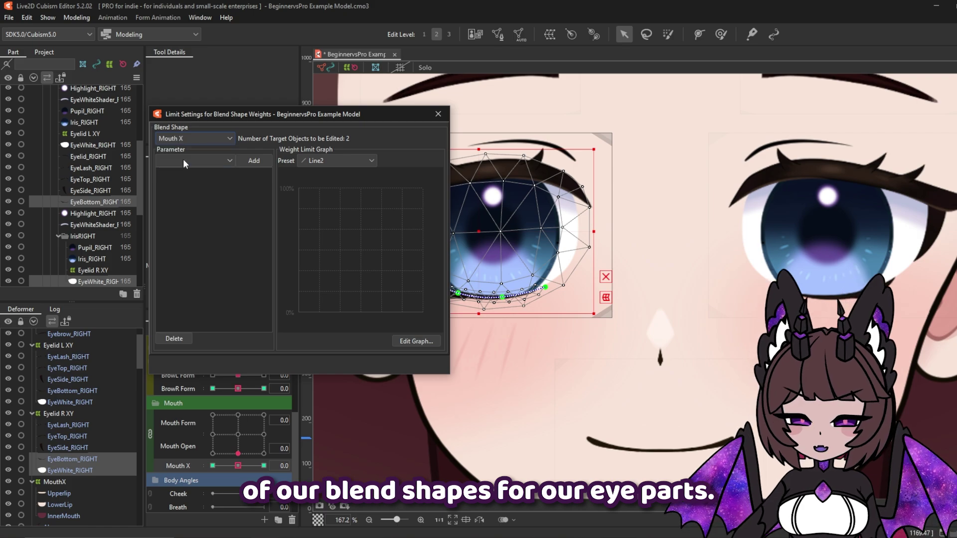
pyautogui.click(189, 160)
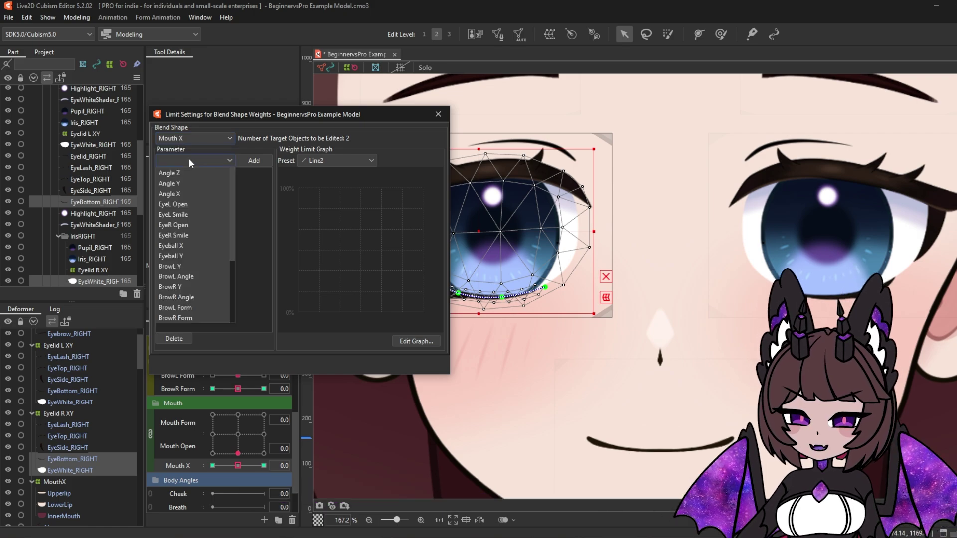
pyautogui.click(187, 225)
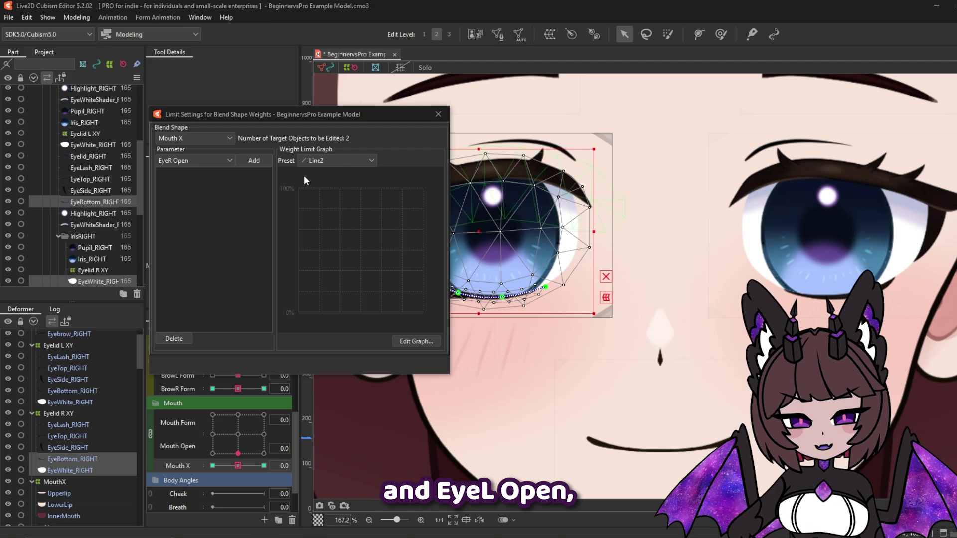
pyautogui.click(254, 161)
pyautogui.moveTo(272, 100); pyautogui.dragTo(256, 77)
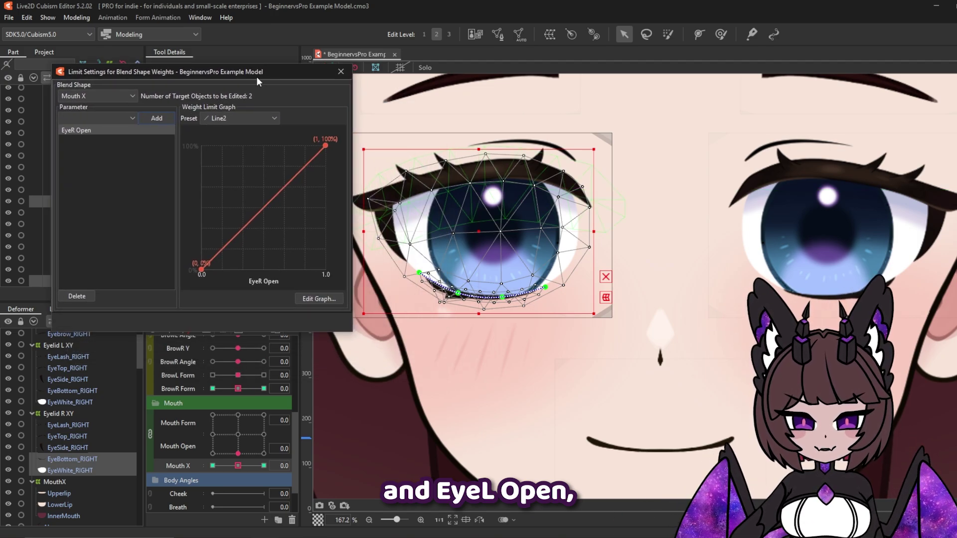
# Preview the limited blend shape by closing the right eye with EyeR Open at 0.0 and varying Mouth X.
pyautogui.scroll(5, 243, 409)
pyautogui.click(258, 397)
pyautogui.moveTo(258, 397); pyautogui.dragTo(206, 396)
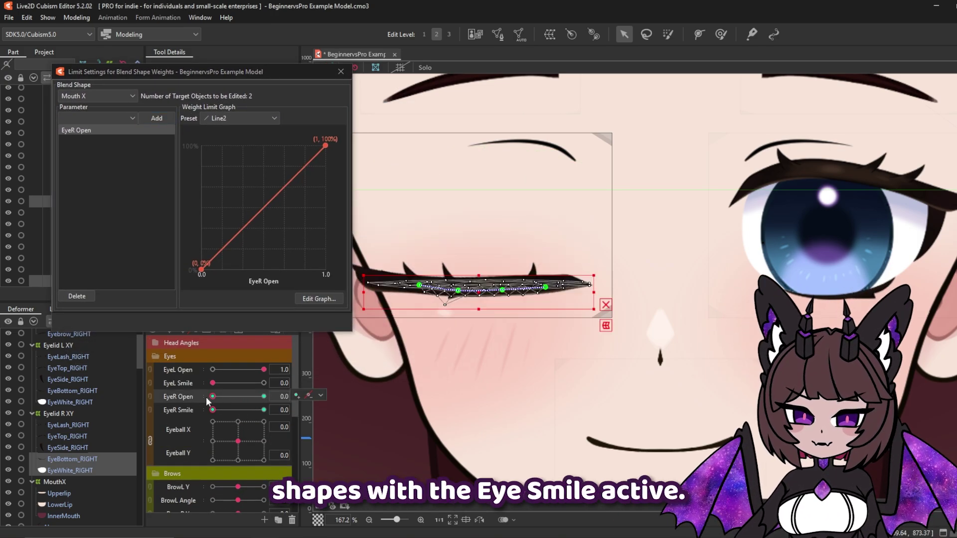
pyautogui.scroll(-5, 246, 428)
pyautogui.moveTo(229, 462)
pyautogui.mouseDown()
pyautogui.moveTo(221, 470)
pyautogui.moveTo(241, 465)
pyautogui.mouseUp()
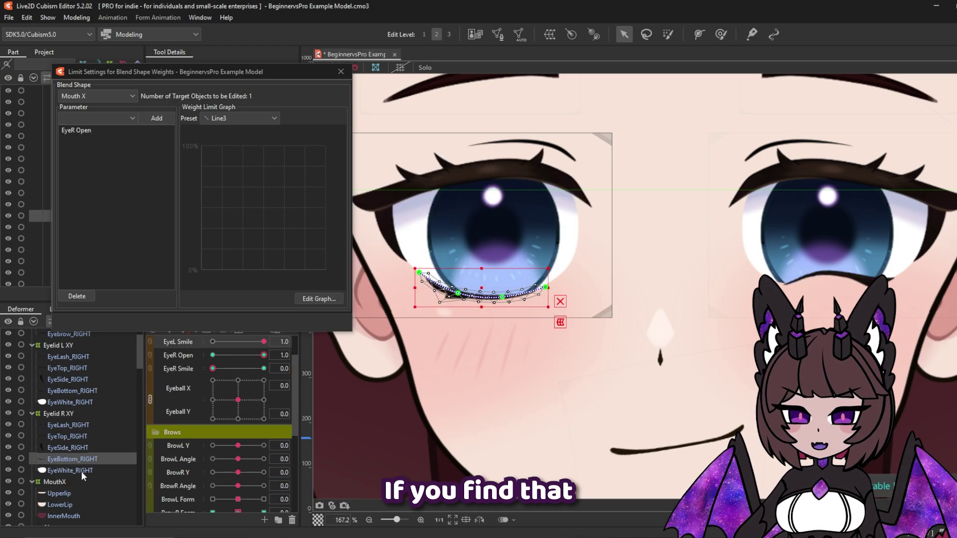
# Add an EyeR Smile limit to Mouth X for EyeBottom_RIGHT and EyeWhite_RIGHT, with a 50% weight limit at parameter value 1.0.
pyautogui.keyDown('ctrl'); pyautogui.click(82, 471); pyautogui.keyUp('ctrl')
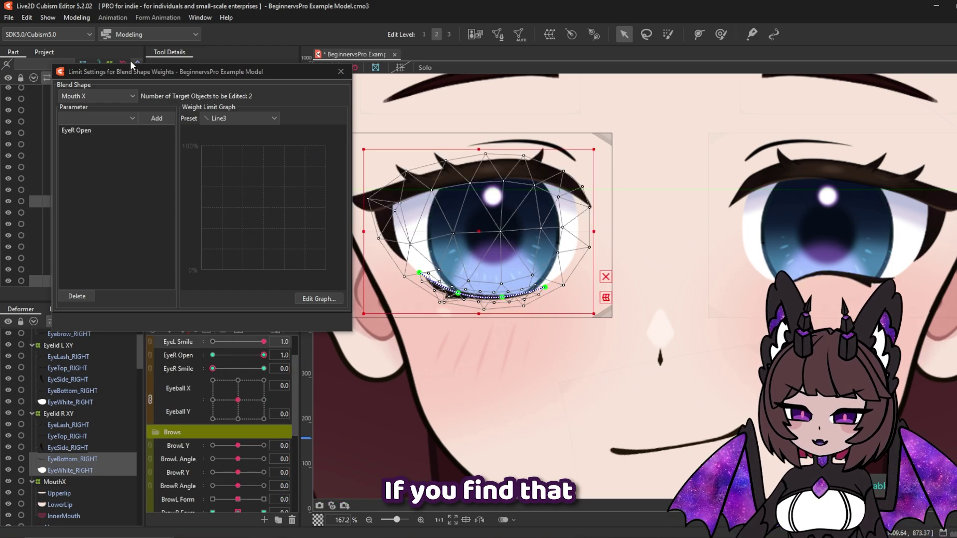
pyautogui.click(106, 116)
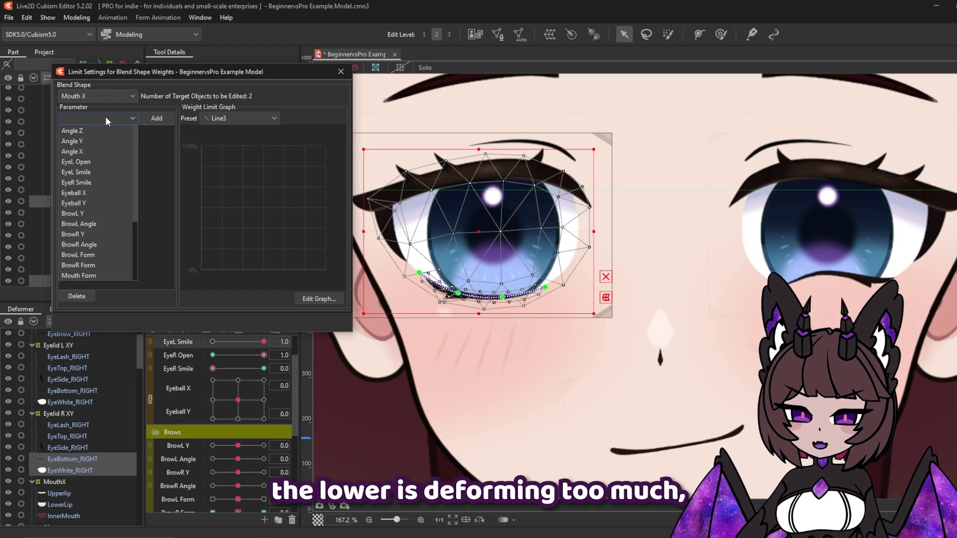
pyautogui.click(94, 181)
pyautogui.click(154, 118)
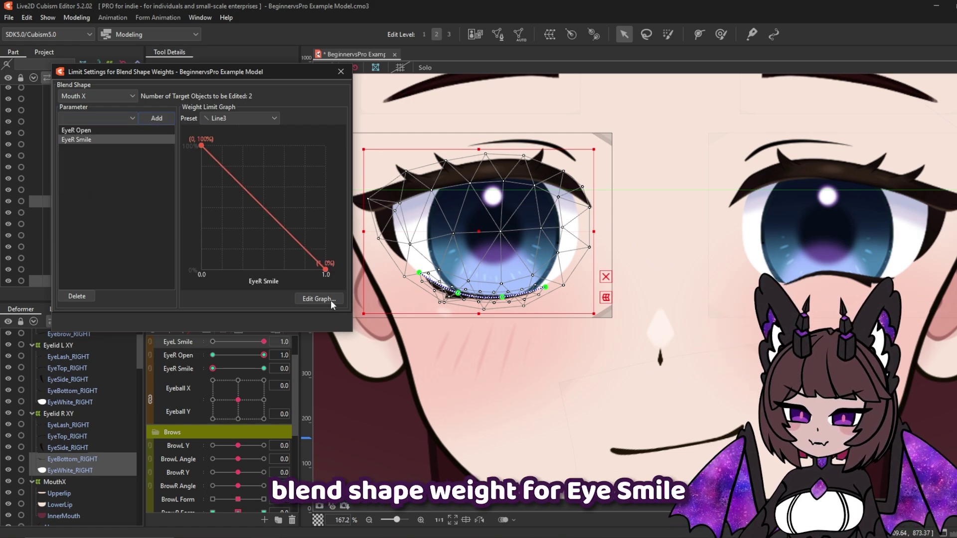
pyautogui.click(329, 299)
pyautogui.click(216, 136)
pyautogui.write('5')
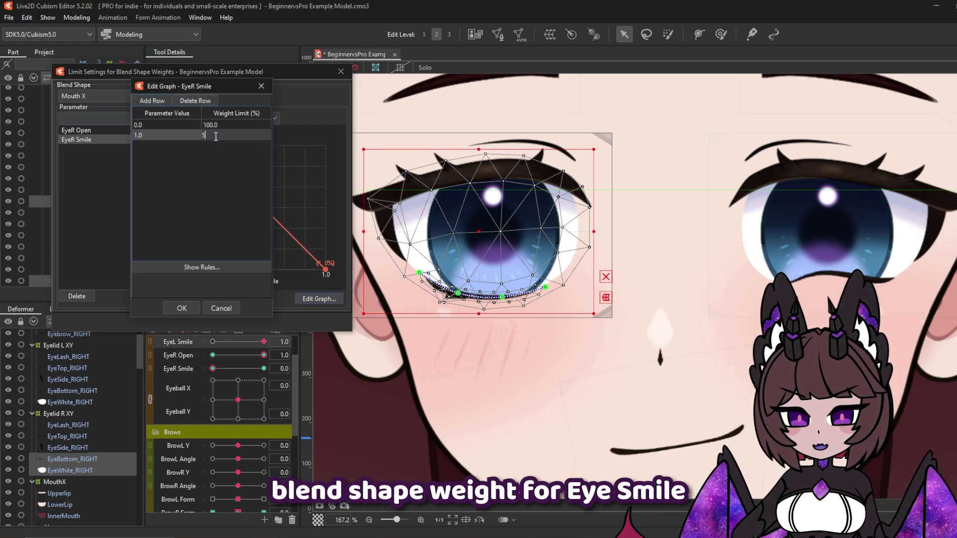
pyautogui.write('0')
pyautogui.click(183, 308)
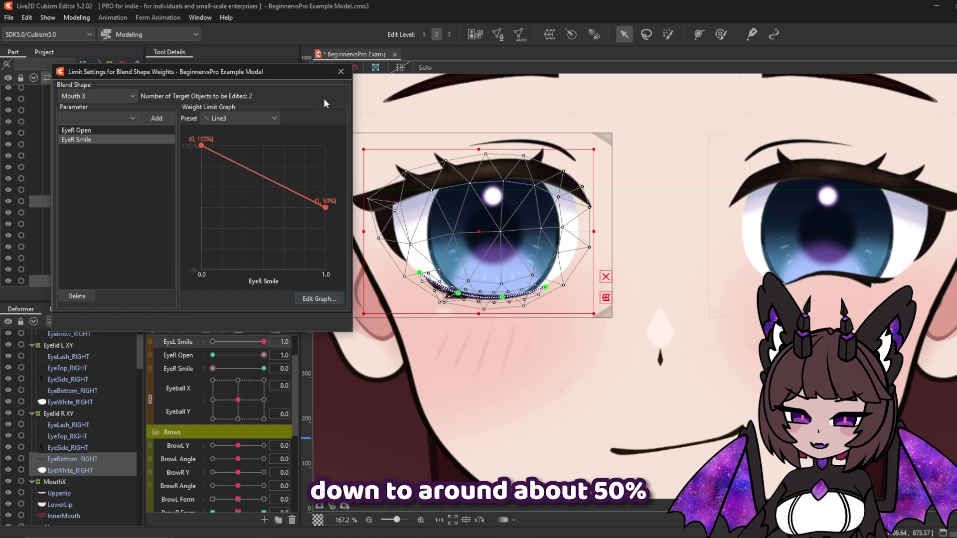
pyautogui.click(341, 72)
# Preview the right lower eye with EyeR Smile at 1.0, and check the mouth and jaw while varying Mouth Open.
pyautogui.moveTo(220, 369); pyautogui.dragTo(264, 369)
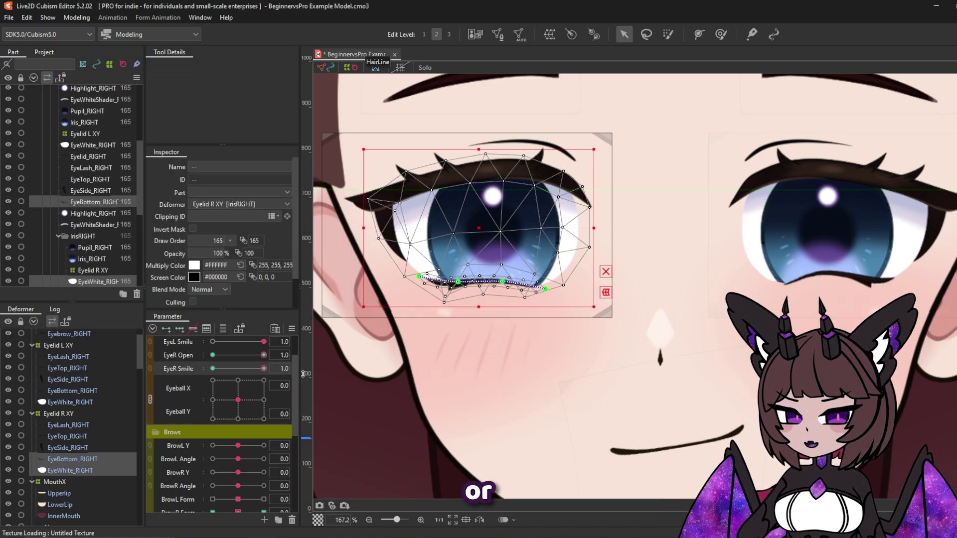
pyautogui.scroll(-3, 252, 462)
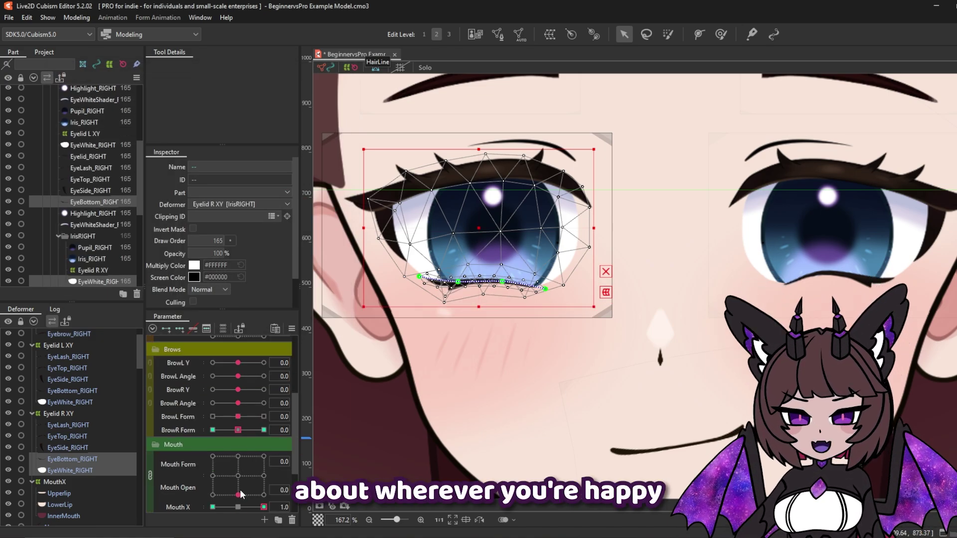
pyautogui.scroll(-3, 247, 478)
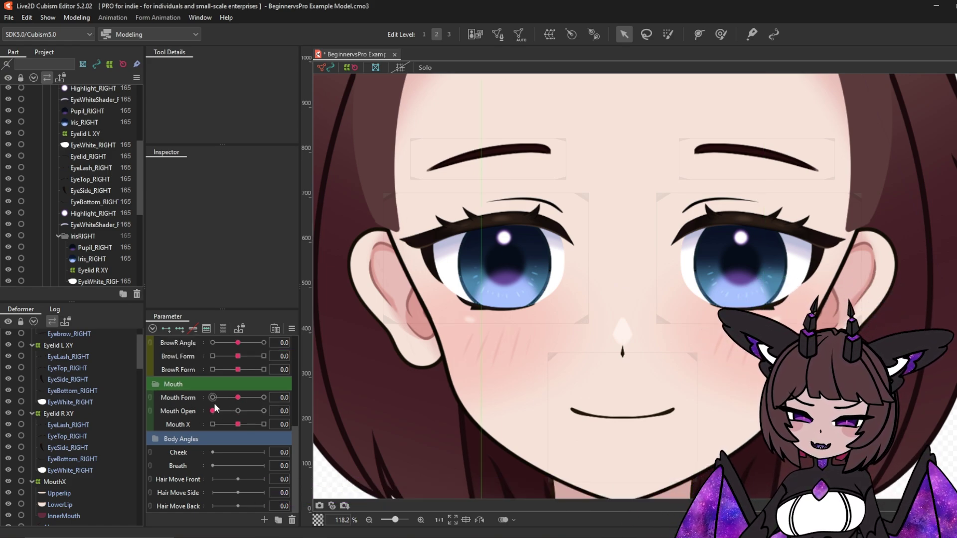
pyautogui.moveTo(213, 411); pyautogui.dragTo(160, 418)
pyautogui.scroll(-3, 564, 402)
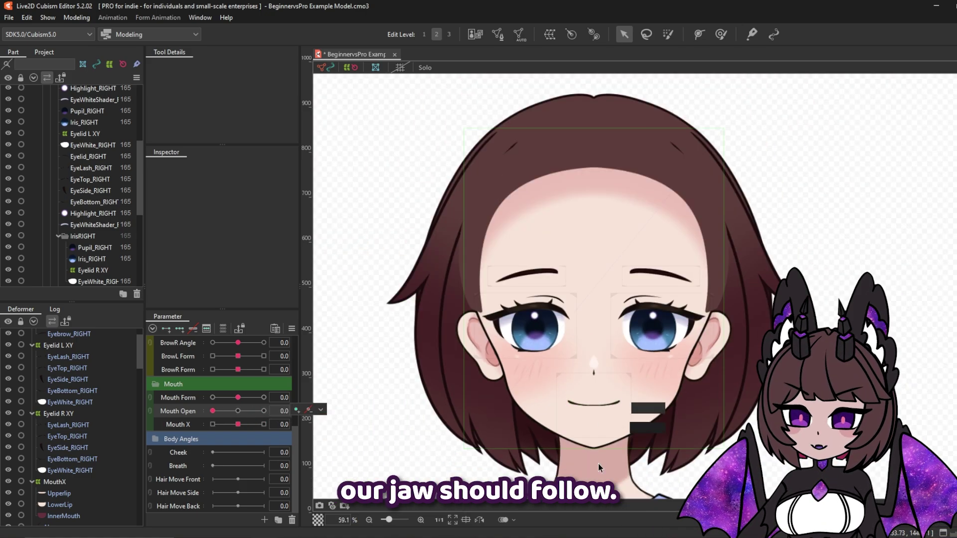
# Draw a mirrored stroke mesh along the FaceLine outline from the top of the head to the chin, with the mirror axis centred on the face.
pyautogui.scroll(3, 598, 471)
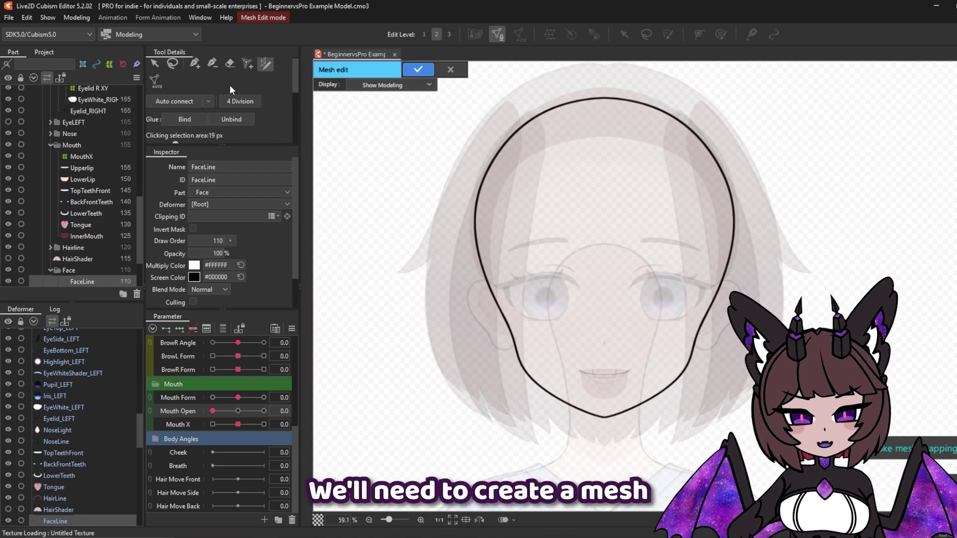
pyautogui.click(160, 77)
pyautogui.moveTo(615, 224); pyautogui.dragTo(604, 225)
pyautogui.click(604, 99)
pyautogui.click(500, 147)
pyautogui.click(470, 239)
pyautogui.click(532, 376)
pyautogui.click(604, 421)
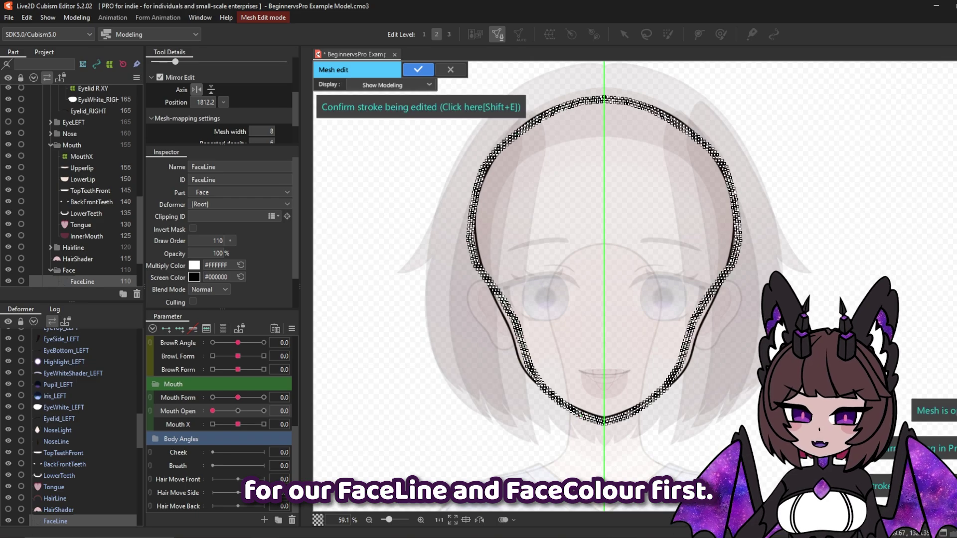
# Fit the stroke mesh closely to the FaceLine outline by adding and moving stroke points along the head's curve and side.
pyautogui.scroll(-2, 220, 110)
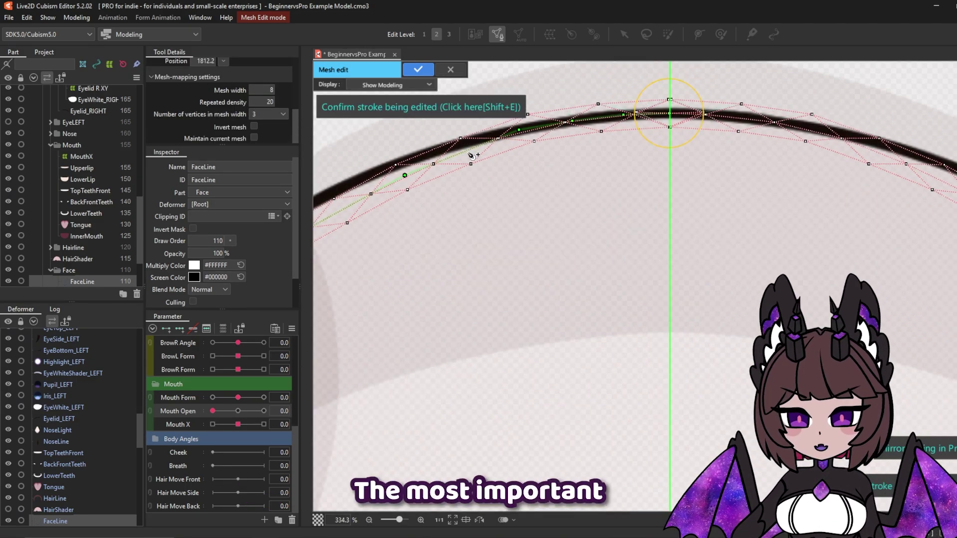
pyautogui.moveTo(414, 159); pyautogui.dragTo(711, 132)
pyautogui.click(659, 152)
pyautogui.click(618, 172)
pyautogui.click(573, 197)
pyautogui.click(530, 227)
pyautogui.click(493, 257)
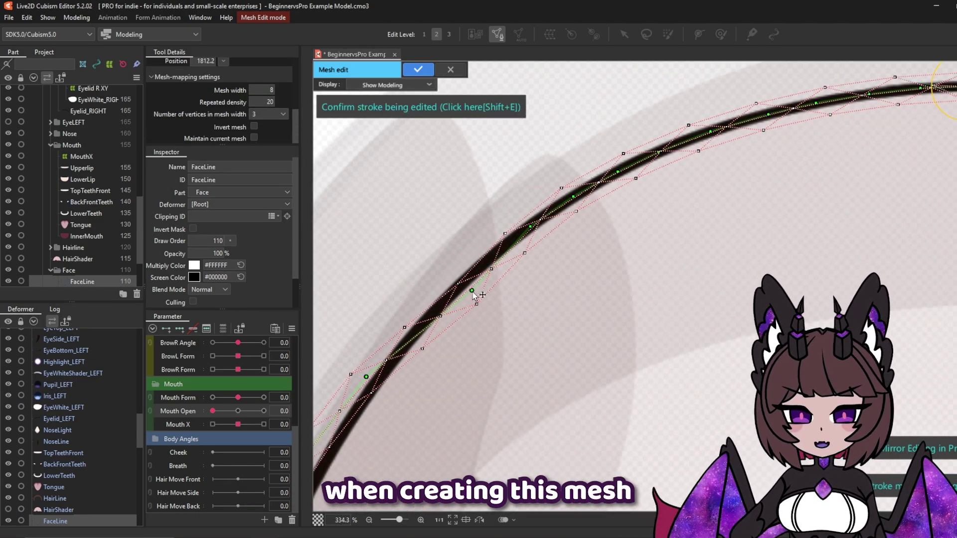
pyautogui.click(455, 292)
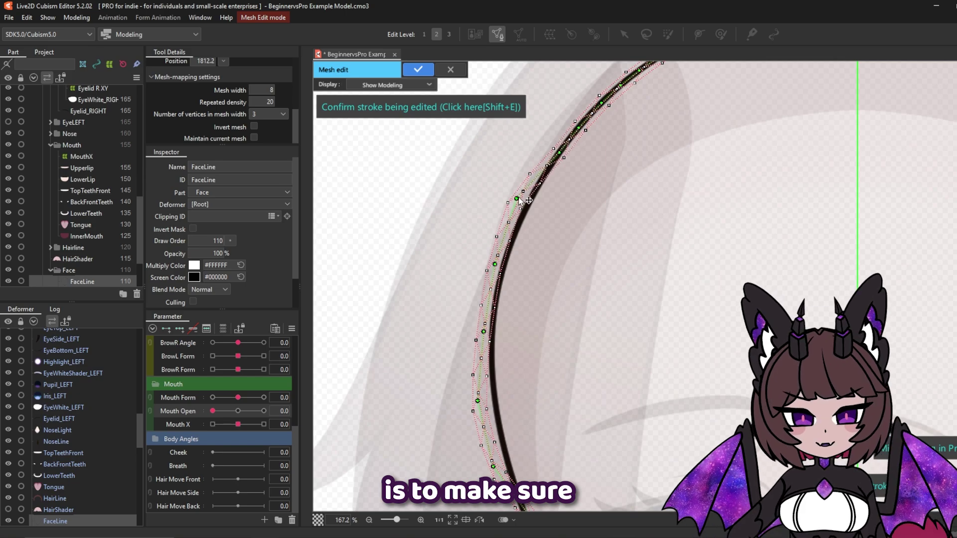
pyautogui.moveTo(520, 200); pyautogui.dragTo(512, 249)
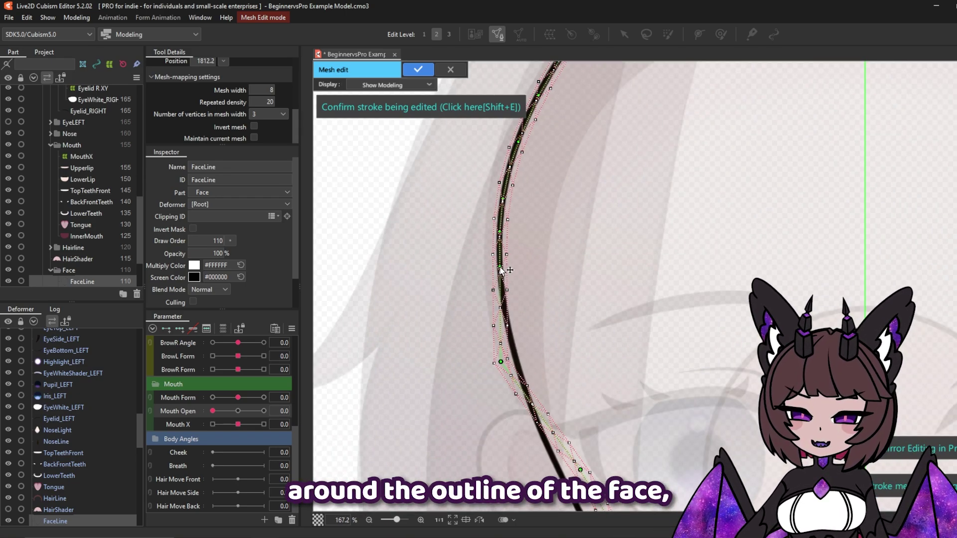
pyautogui.moveTo(507, 315)
pyautogui.mouseDown()
pyautogui.moveTo(496, 359)
pyautogui.moveTo(519, 363)
pyautogui.mouseUp()
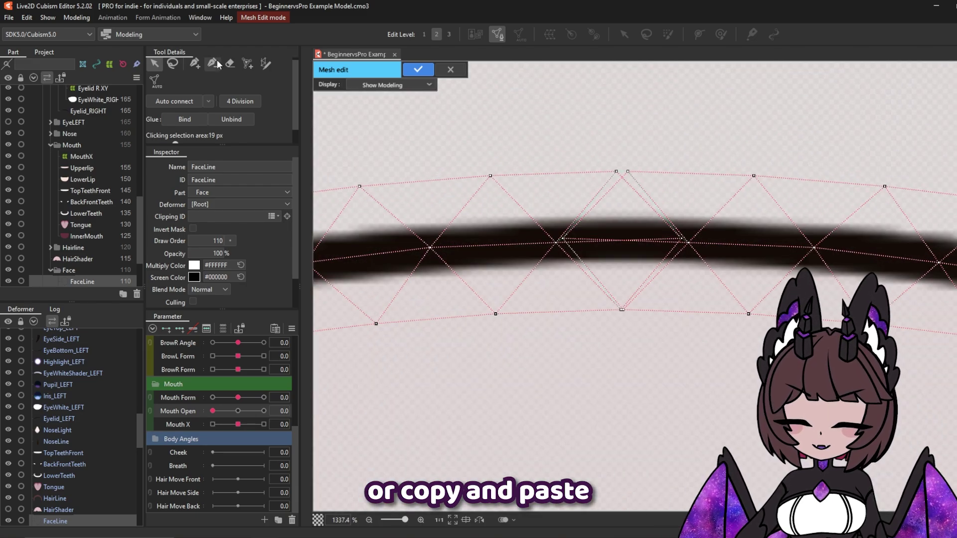
# Rebuild the FaceLine mesh at the top centre by replacing the overlapping vertices with single points on the mirror axis and reconnecting the edges.
pyautogui.click(621, 310)
pyautogui.click(194, 64)
pyautogui.click(621, 314)
pyautogui.click(556, 243)
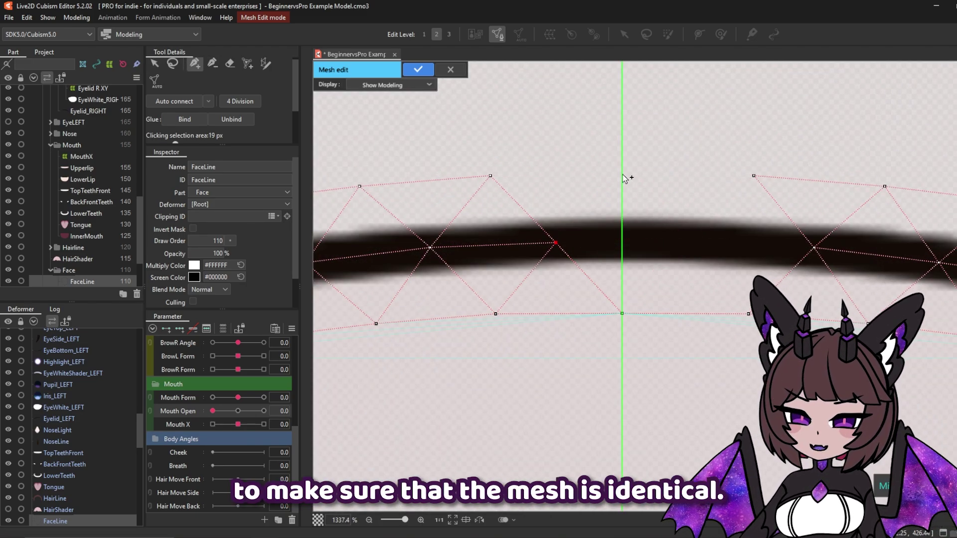
pyautogui.click(622, 174)
pyautogui.click(212, 63)
pyautogui.click(556, 242)
pyautogui.click(195, 64)
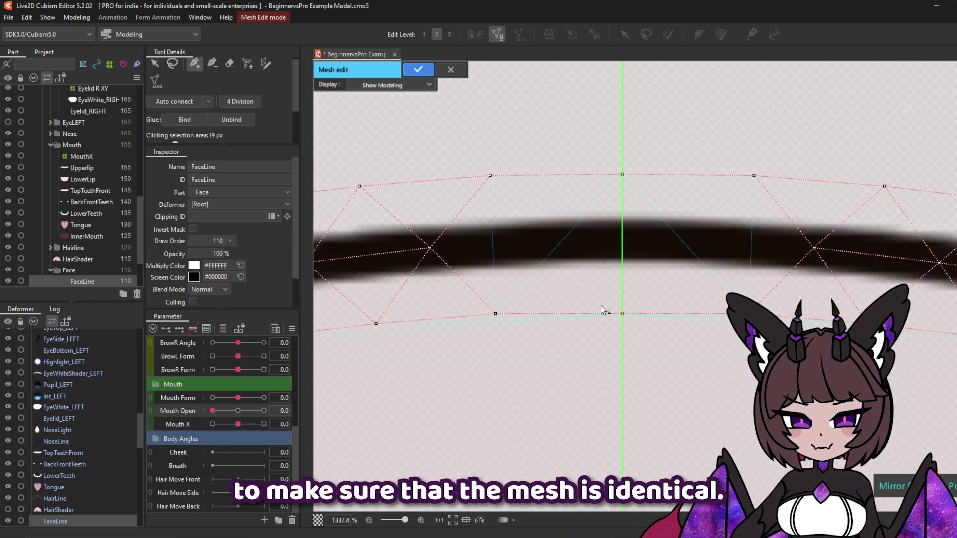
pyautogui.click(622, 314)
pyautogui.click(692, 244)
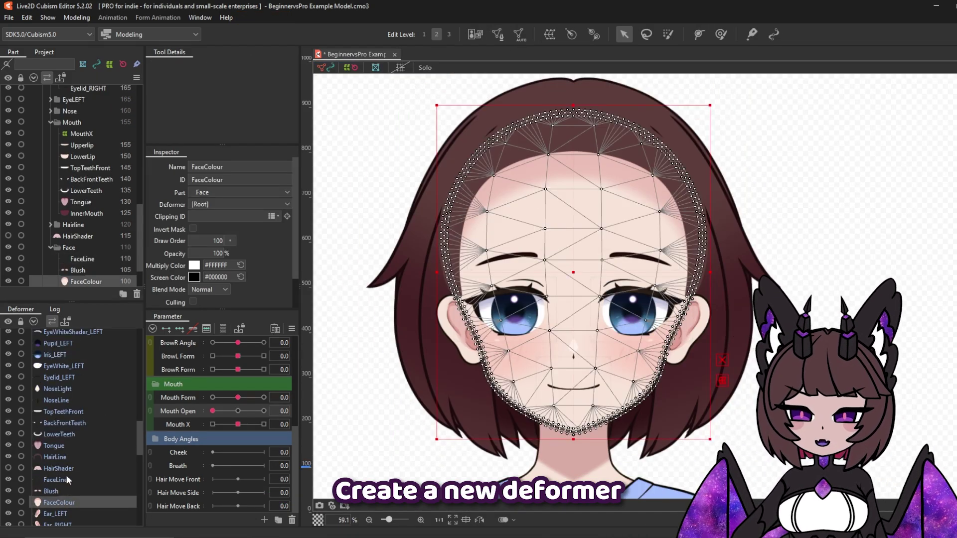
# Create a warp deformer named FaceJaw as the parent of FaceLine and FaceColour.
pyautogui.keyDown('ctrl'); pyautogui.click(68, 480); pyautogui.keyUp('ctrl')
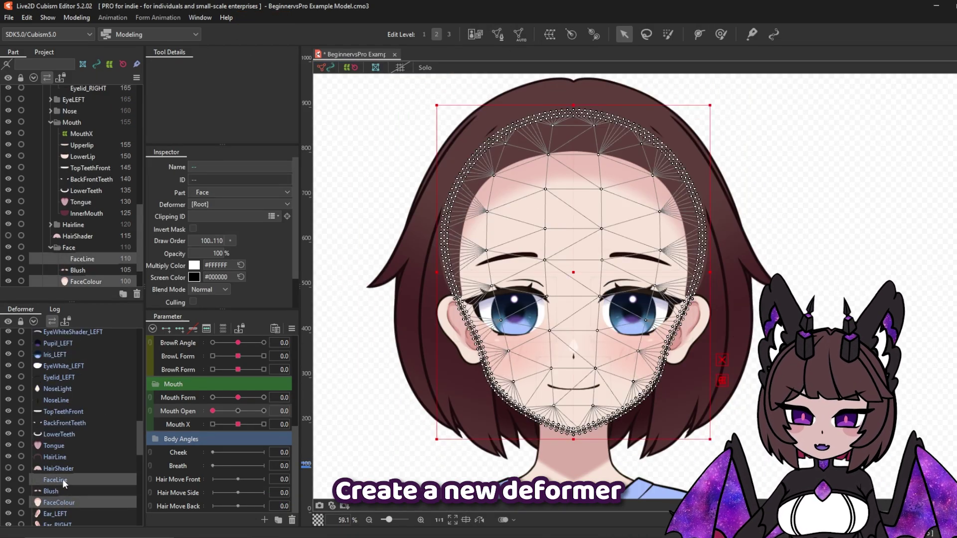
pyautogui.click(550, 35)
pyautogui.write('Face')
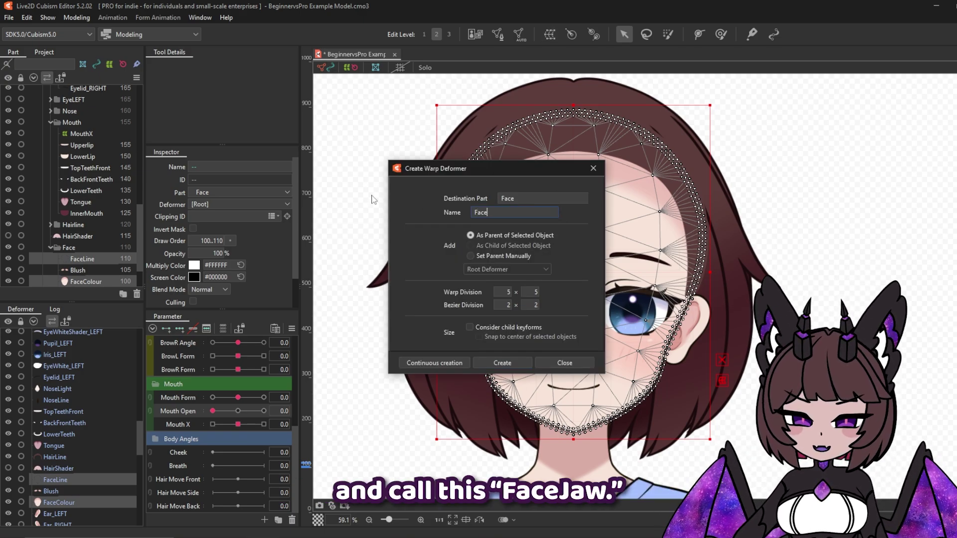
pyautogui.write('Jaw')
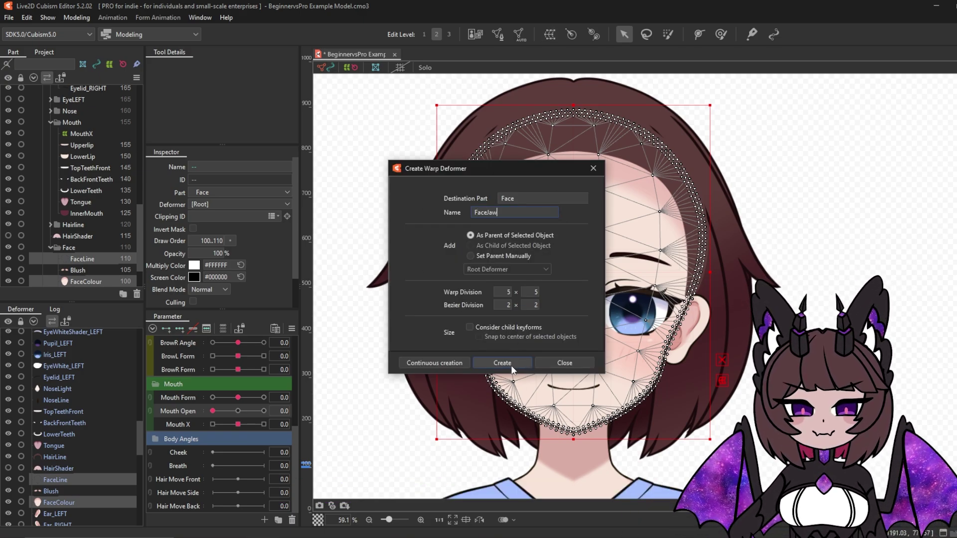
pyautogui.click(502, 364)
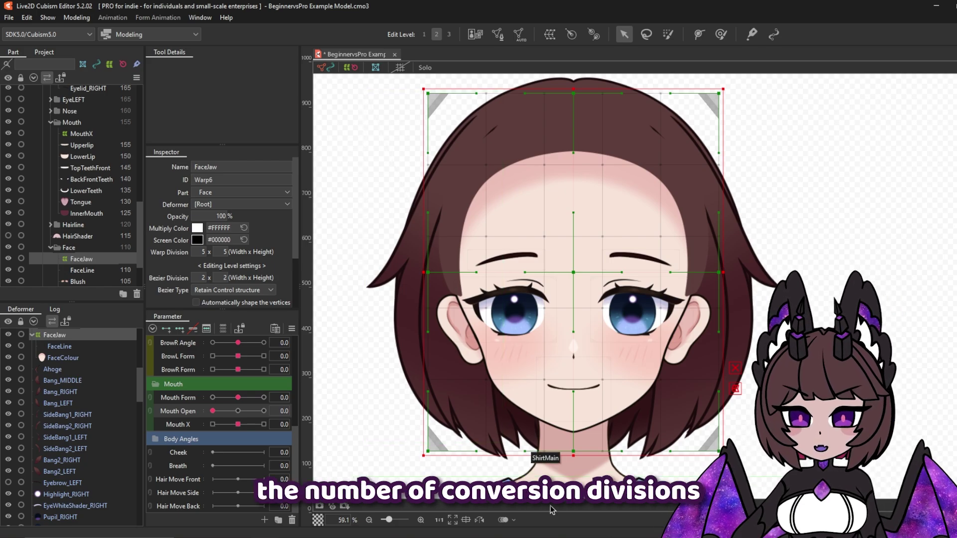
# Set the FaceJaw deformer's warp division to 8 × 8.
pyautogui.click(202, 278)
pyautogui.click(204, 251)
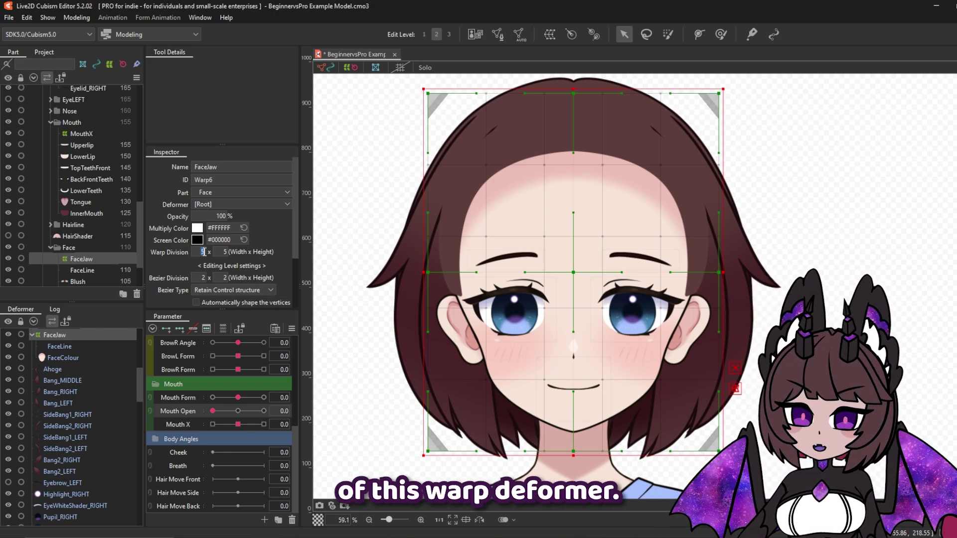
pyautogui.write('8')
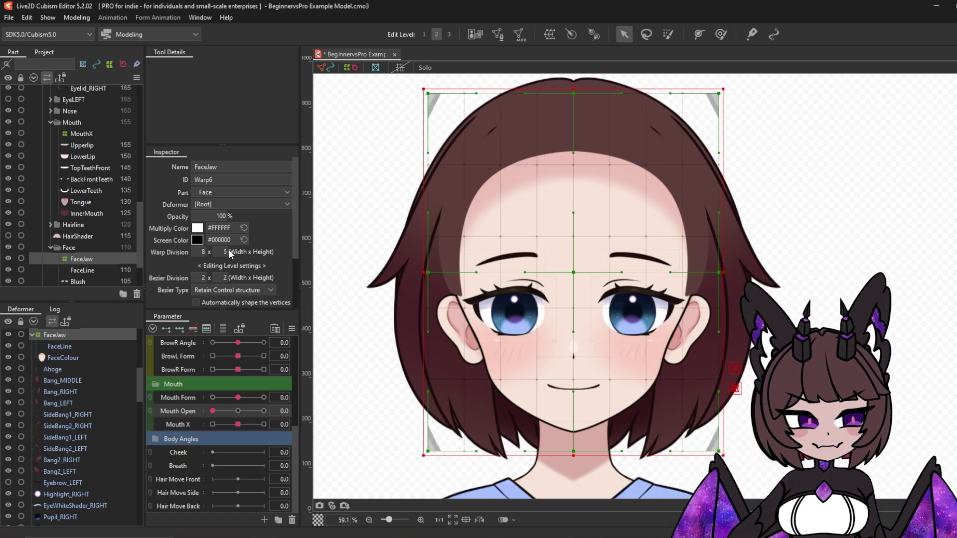
pyautogui.write('8')
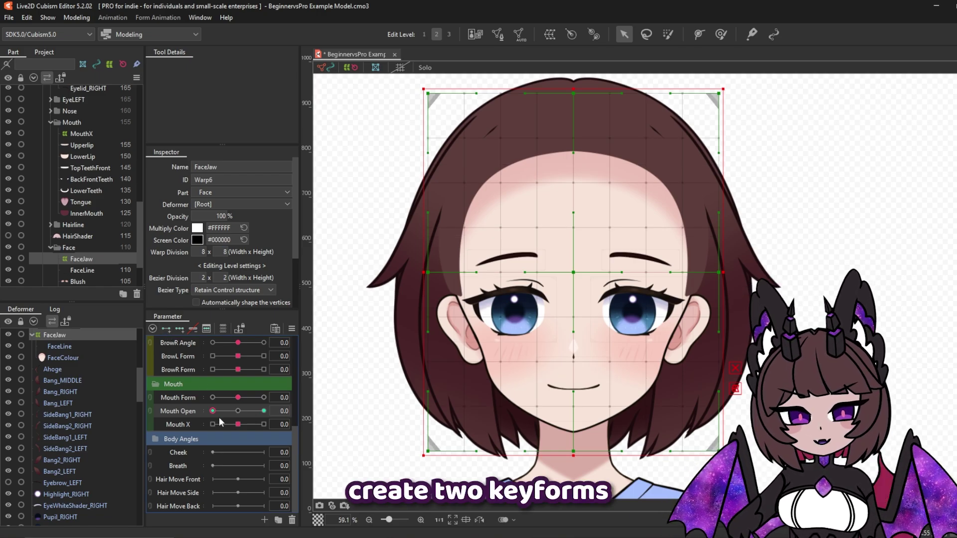
# Open the mouth fully at Mouth Open 1.0 and set the FaceJaw deformer's Bezier division to 2 × 3.
pyautogui.moveTo(213, 410); pyautogui.dragTo(264, 411)
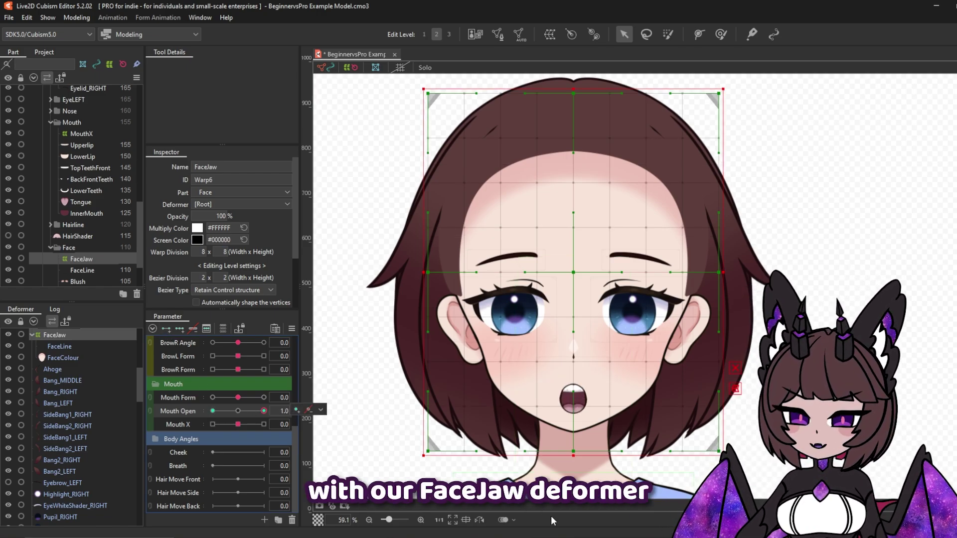
pyautogui.scroll(2, 561, 506)
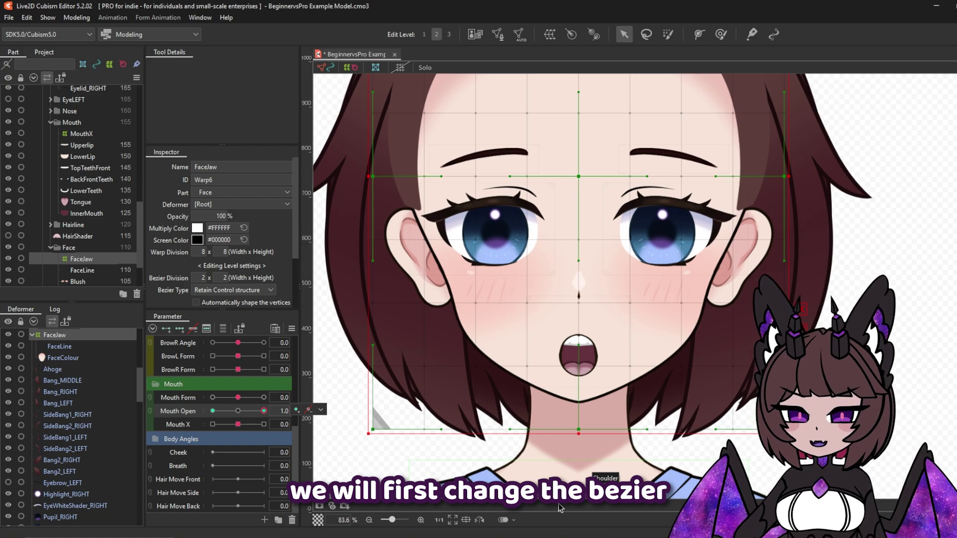
pyautogui.doubleClick(223, 278)
pyautogui.write('3')
pyautogui.press('Return')
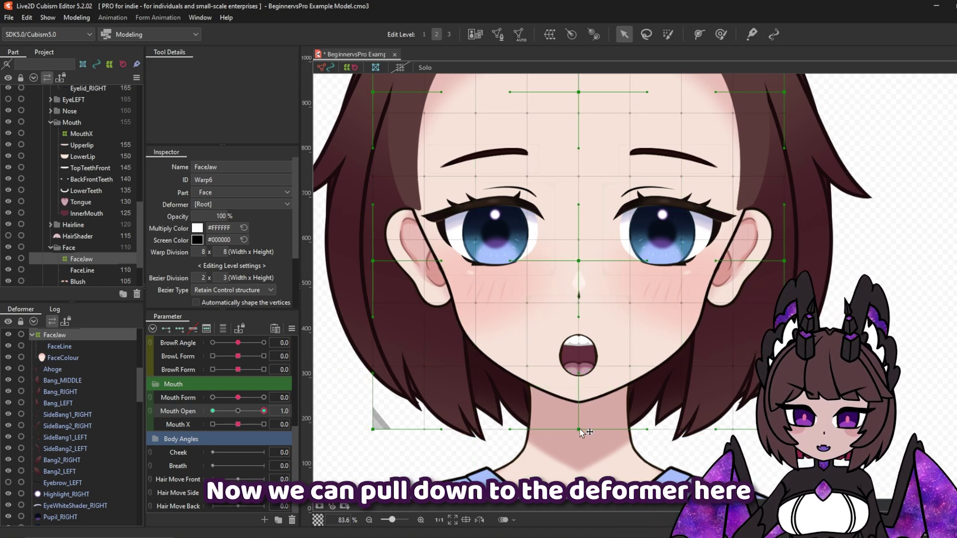
# Lower the jaw slightly at Mouth Open 1.0 using FaceJaw's bottom centre and corner points, then compare the open and closed mouth.
pyautogui.moveTo(581, 431); pyautogui.dragTo(582, 485)
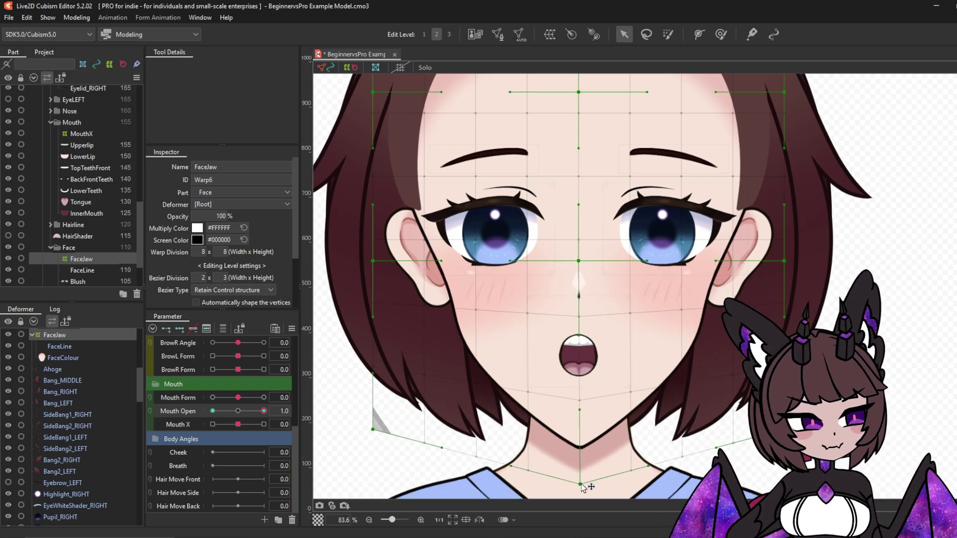
pyautogui.hotkey('ctrl', 'z')
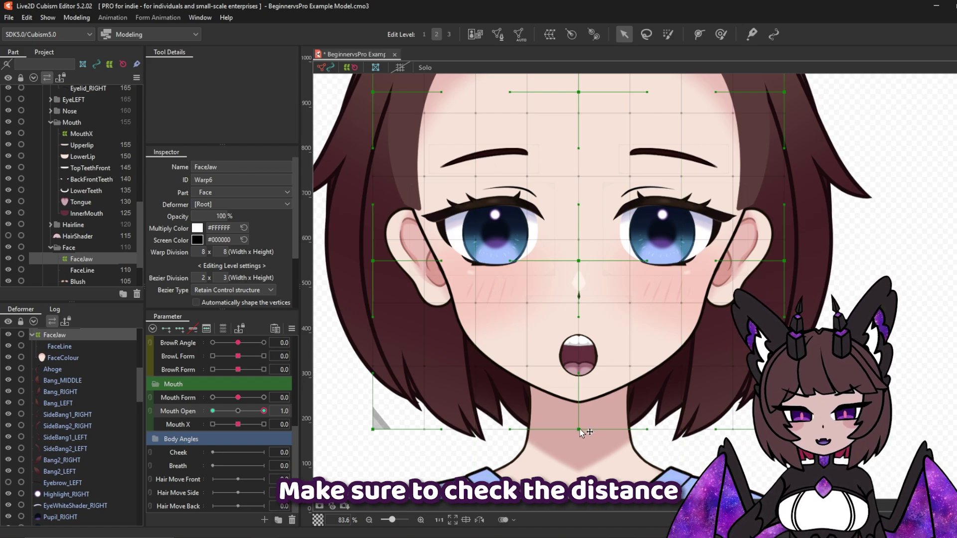
pyautogui.moveTo(580, 432); pyautogui.dragTo(581, 447)
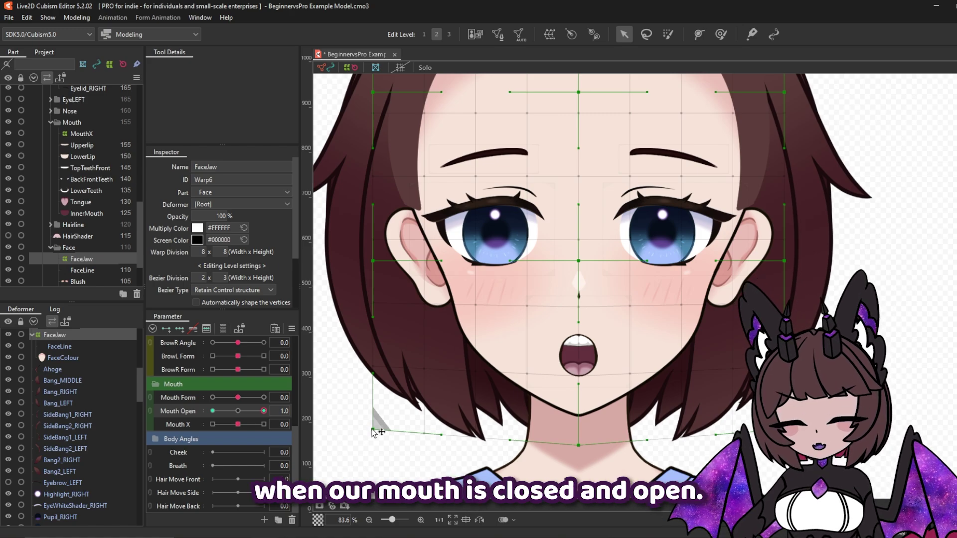
pyautogui.moveTo(372, 430); pyautogui.dragTo(372, 436)
pyautogui.moveTo(784, 430); pyautogui.dragTo(784, 434)
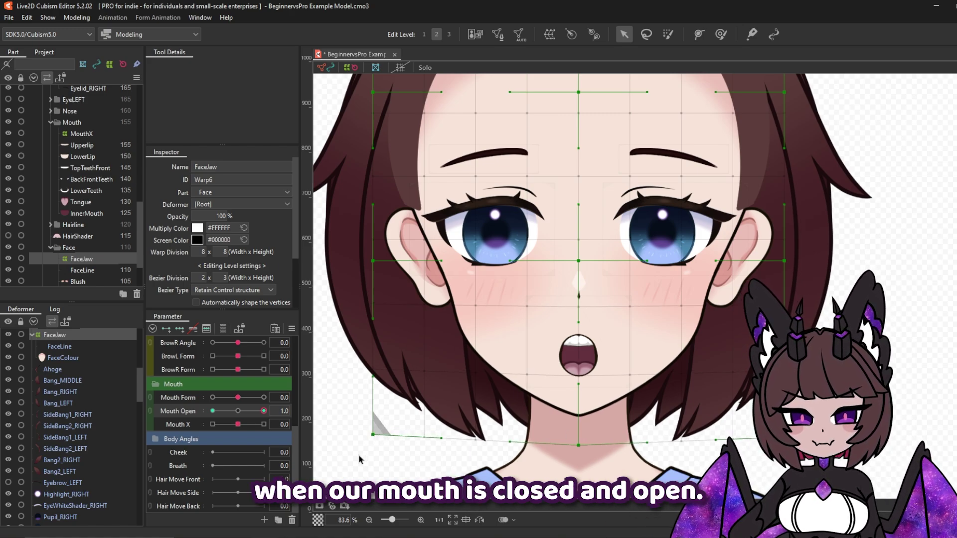
pyautogui.moveTo(264, 411); pyautogui.dragTo(299, 426)
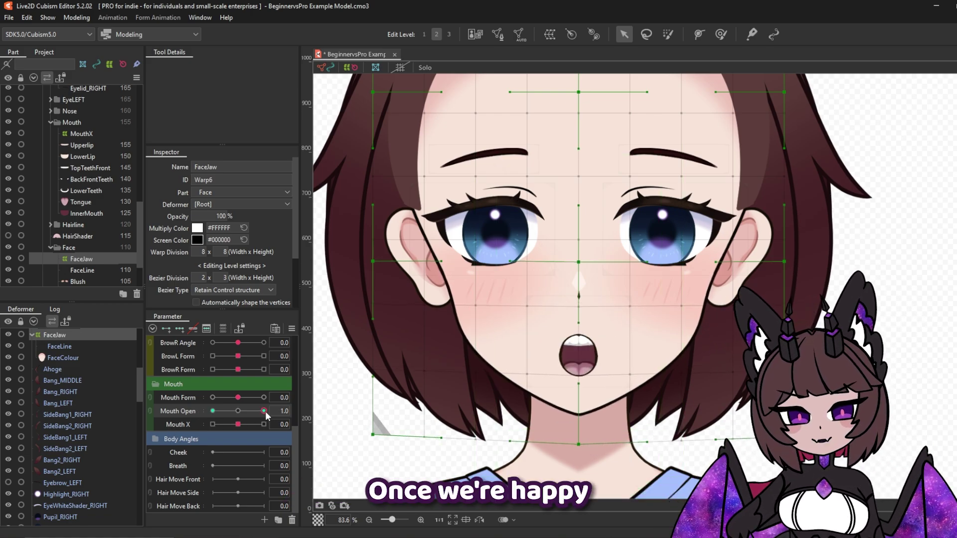
pyautogui.moveTo(265, 411); pyautogui.dragTo(192, 404)
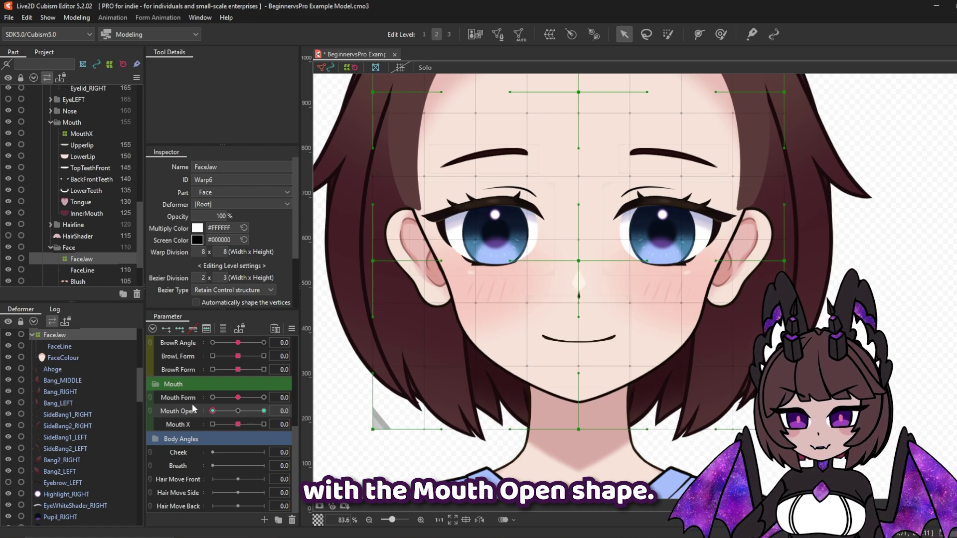
# Add three keyforms on Mouth Form to FaceJaw and adjust the jaw for smile (1.0) and frown (-1.0) at Mouth Open 1.0.
pyautogui.click(178, 331)
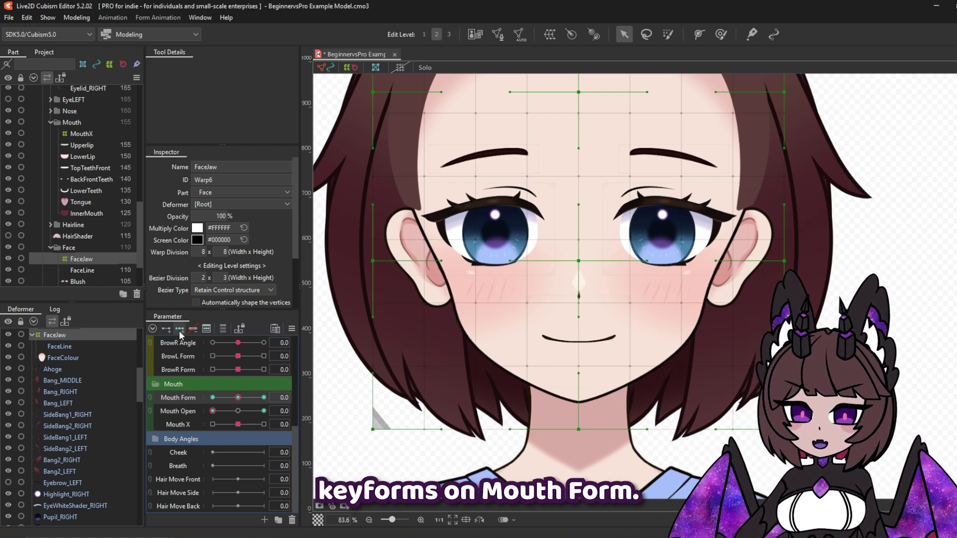
pyautogui.click(264, 397)
pyautogui.click(264, 411)
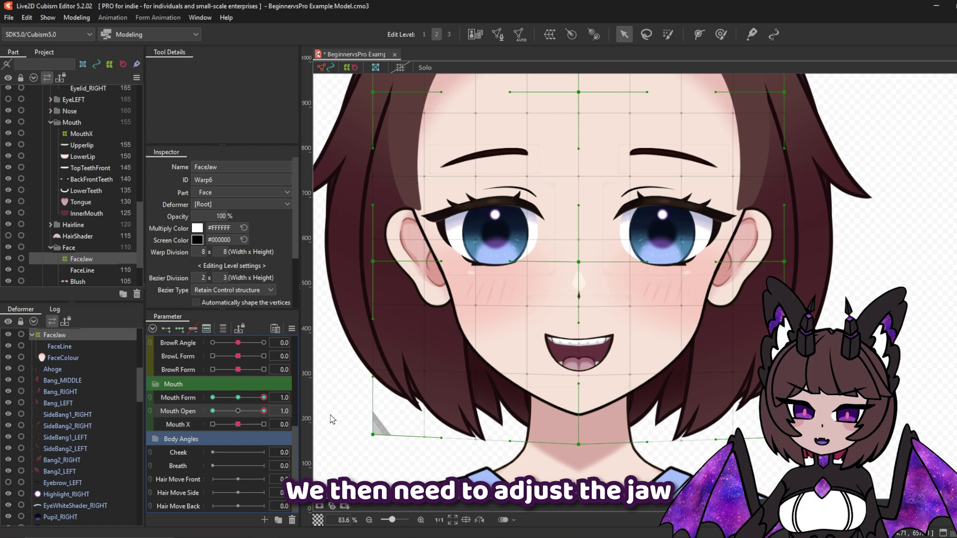
pyautogui.moveTo(578, 445); pyautogui.dragTo(578, 441)
pyautogui.moveTo(265, 398); pyautogui.dragTo(147, 389)
pyautogui.moveTo(579, 448); pyautogui.dragTo(580, 444)
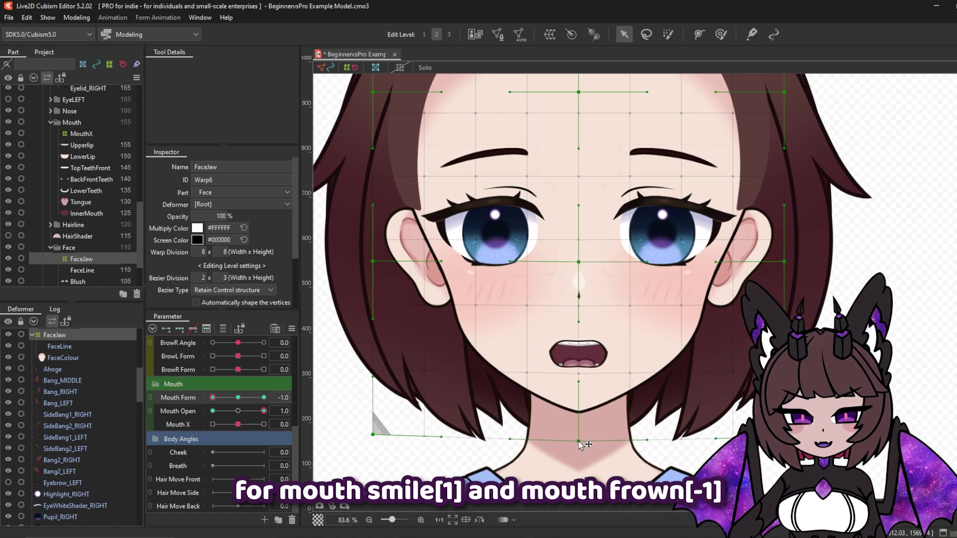
pyautogui.moveTo(373, 435); pyautogui.dragTo(373, 440)
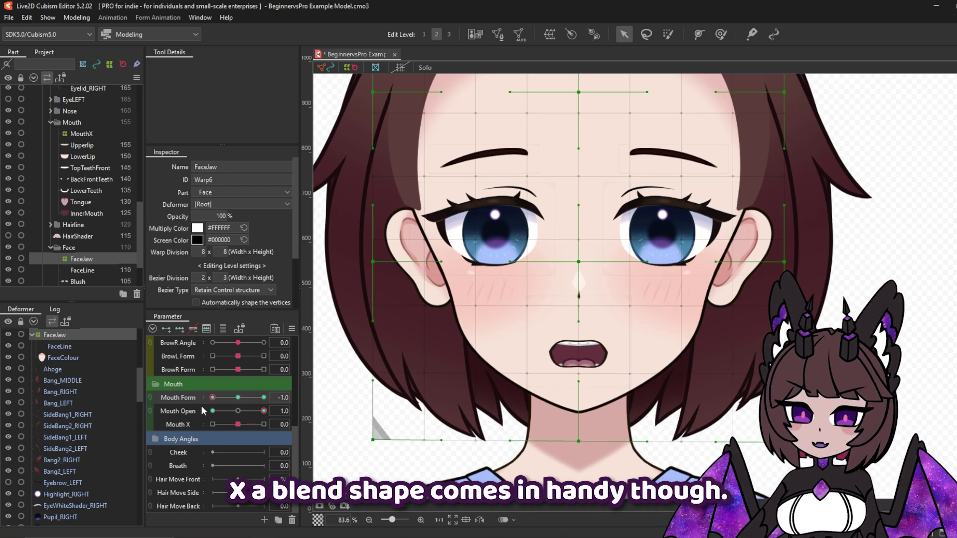
pyautogui.moveTo(212, 398)
pyautogui.mouseDown()
pyautogui.moveTo(268, 404)
pyautogui.moveTo(205, 402)
pyautogui.mouseUp()
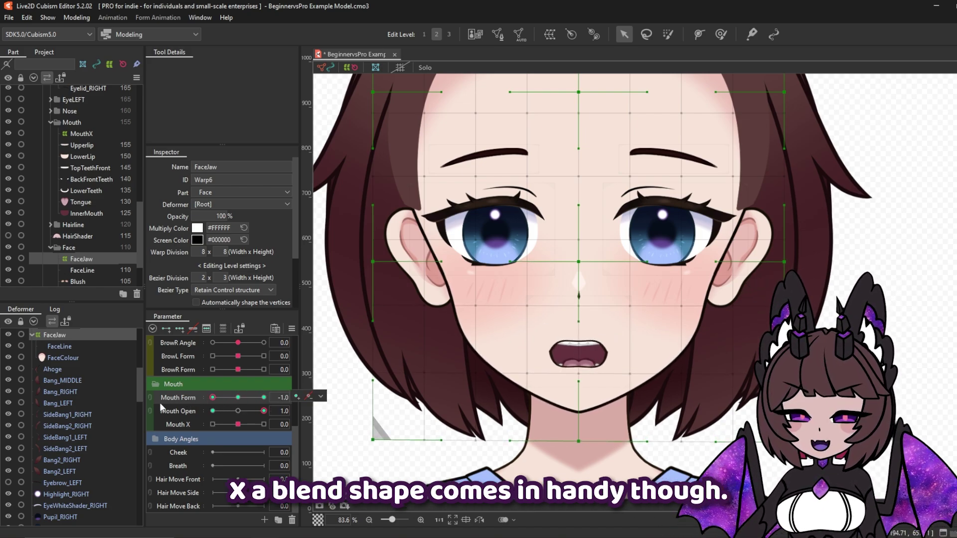
# Add three keyforms on Mouth X to FaceJaw, shift the jaw slightly diagonally at 1.0, and mirror that motion to the opposite side.
pyautogui.click(180, 329)
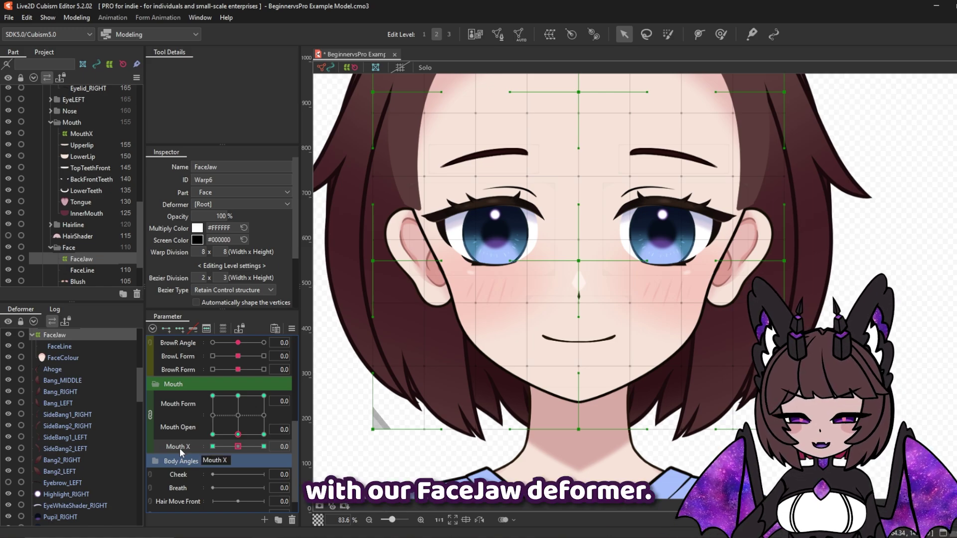
pyautogui.moveTo(239, 447); pyautogui.dragTo(273, 447)
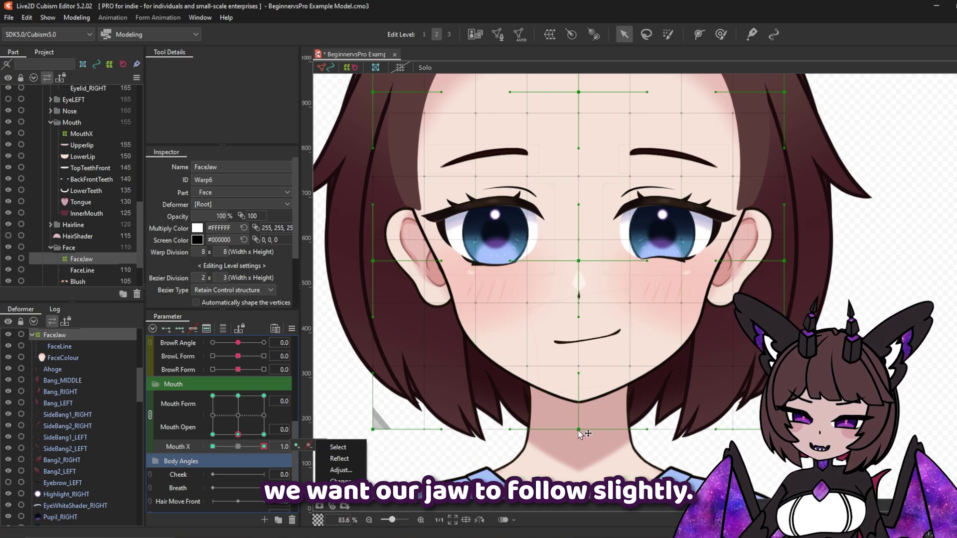
pyautogui.moveTo(580, 434); pyautogui.dragTo(600, 432)
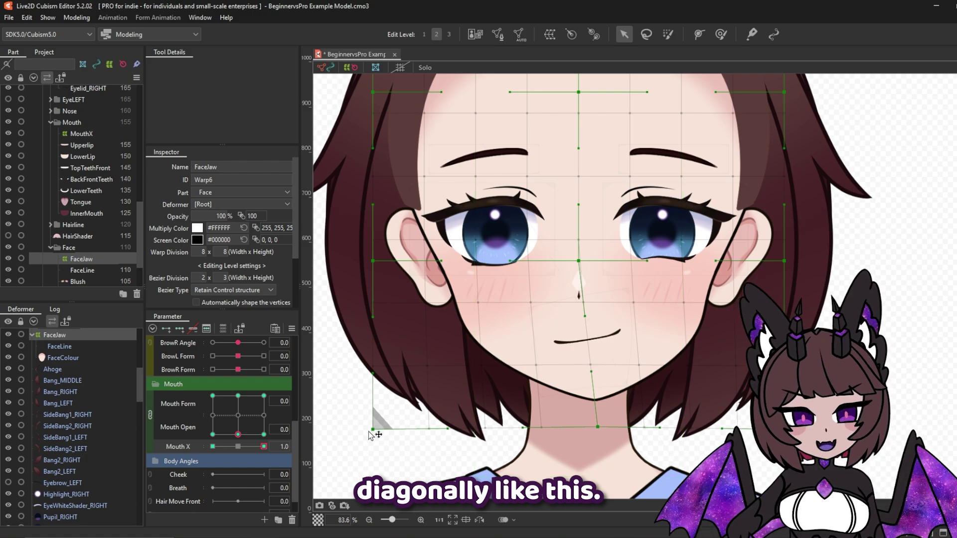
pyautogui.moveTo(373, 430); pyautogui.dragTo(380, 449)
pyautogui.moveTo(264, 448); pyautogui.dragTo(360, 431)
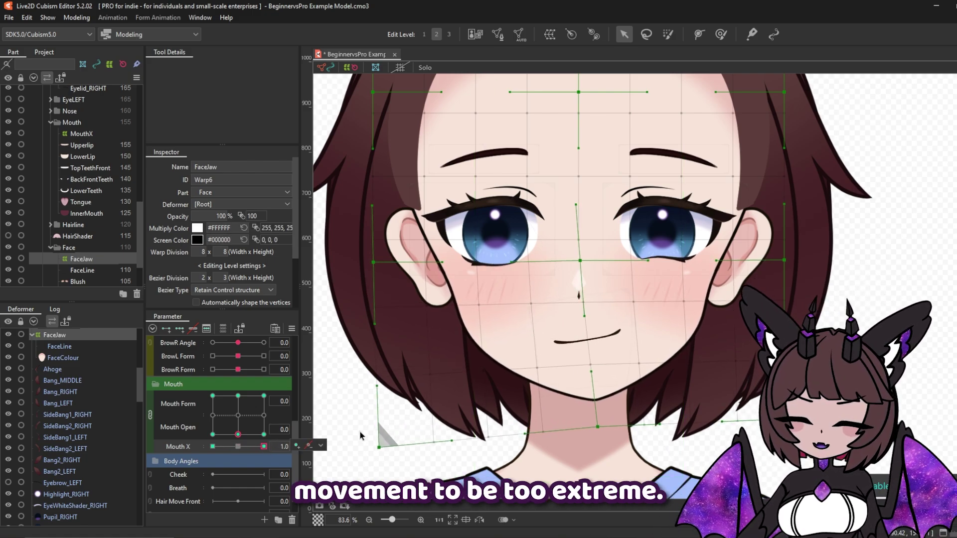
pyautogui.click(292, 329)
pyautogui.click(373, 346)
pyautogui.click(476, 371)
pyautogui.moveTo(263, 447); pyautogui.dragTo(274, 445)
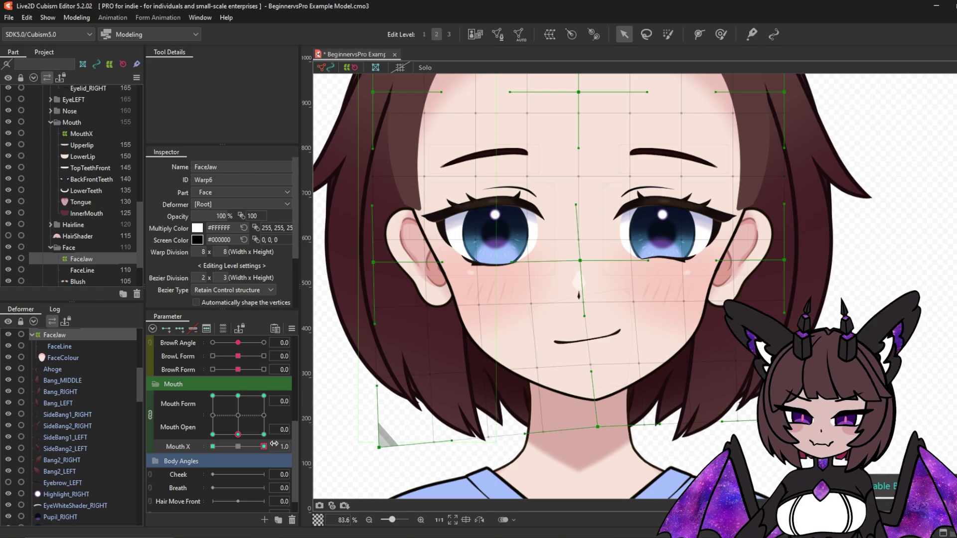
# Apply extended interpolation to FaceJaw's Mouth X keyforms using Ellipse Interpolation with 3 points, and test the movement.
pyautogui.click(292, 329)
pyautogui.click(354, 461)
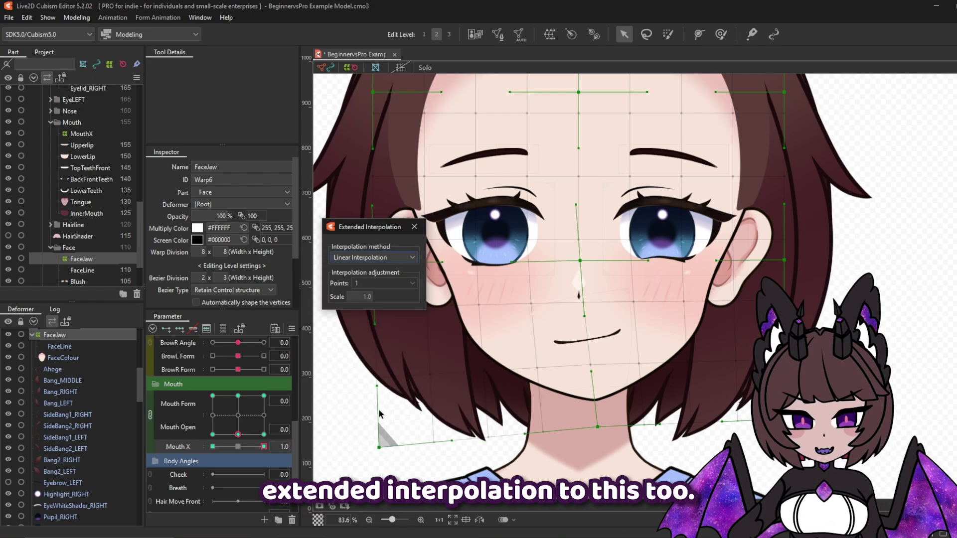
pyautogui.click(372, 257)
pyautogui.click(359, 279)
pyautogui.click(396, 283)
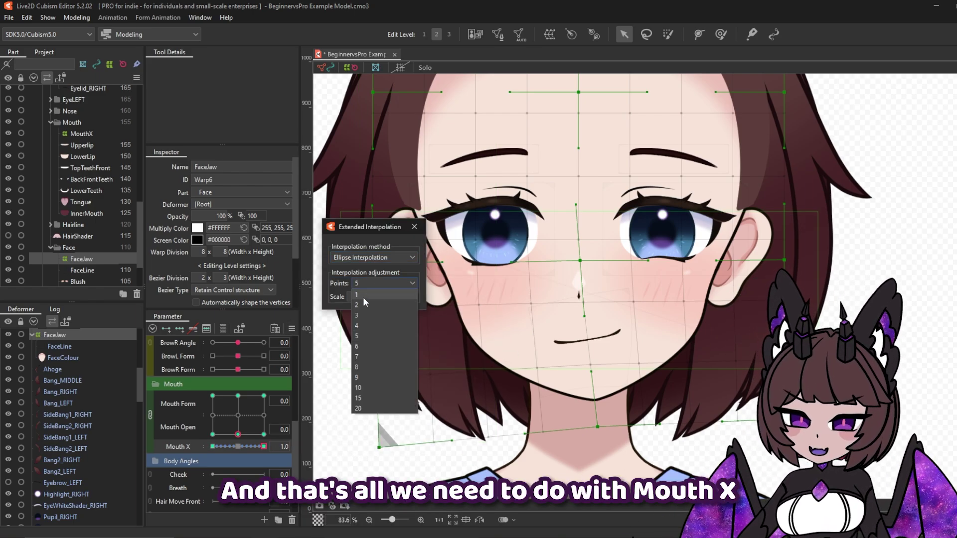
pyautogui.click(366, 316)
pyautogui.click(415, 227)
pyautogui.moveTo(264, 447); pyautogui.dragTo(120, 433)
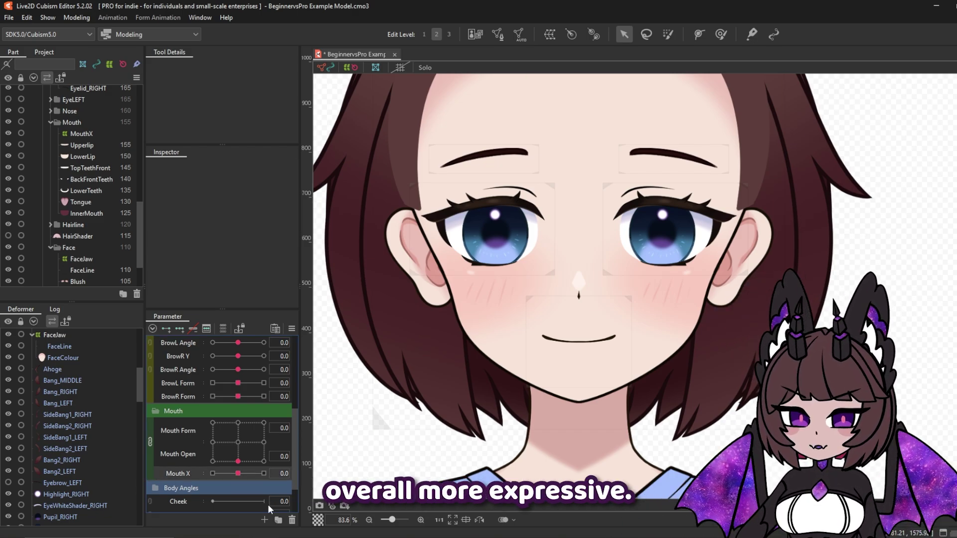
# Create a blend shape parameter named Cheek Puff with ID CheekPuff, minimum 0, default 0 and maximum 1.
pyautogui.click(265, 520)
pyautogui.write('Cheek Pufd')
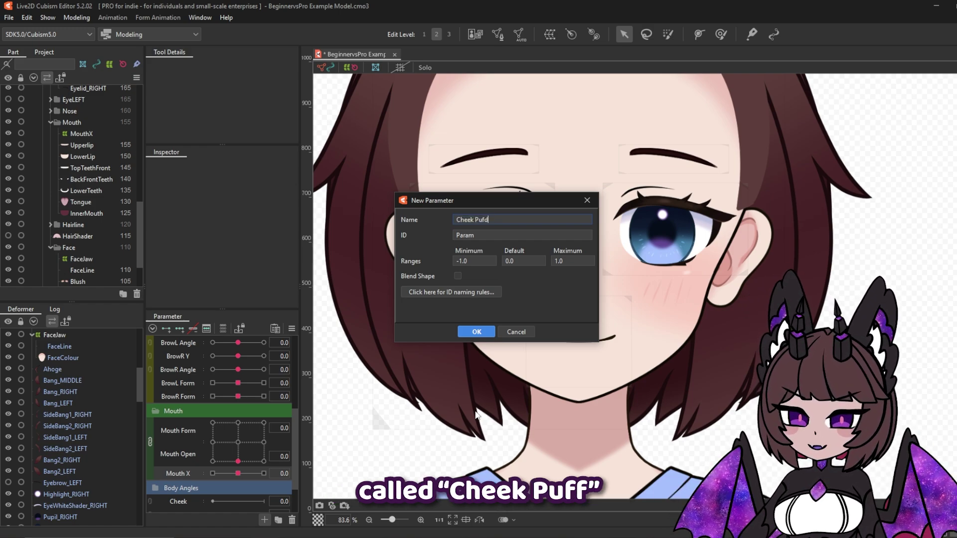
pyautogui.press('BackSpace')
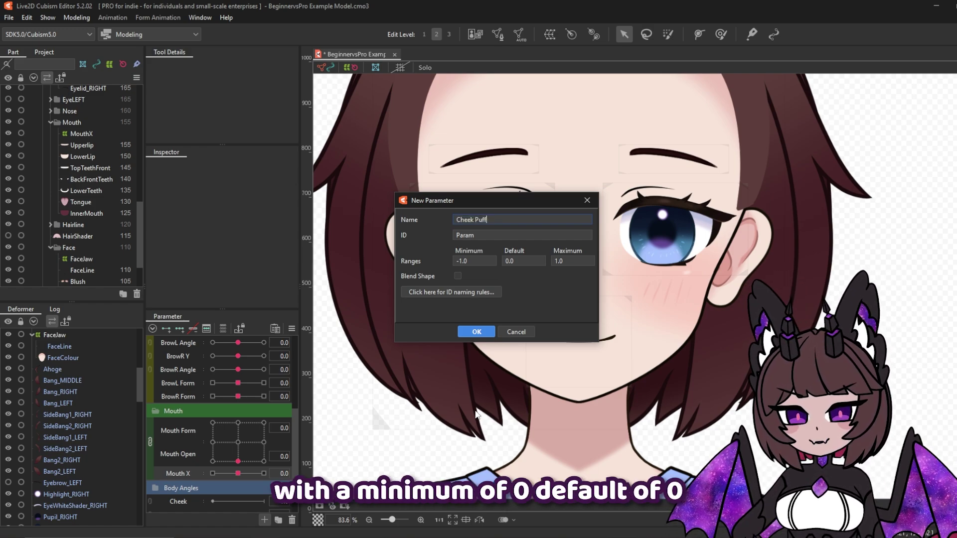
pyautogui.write('Puff')
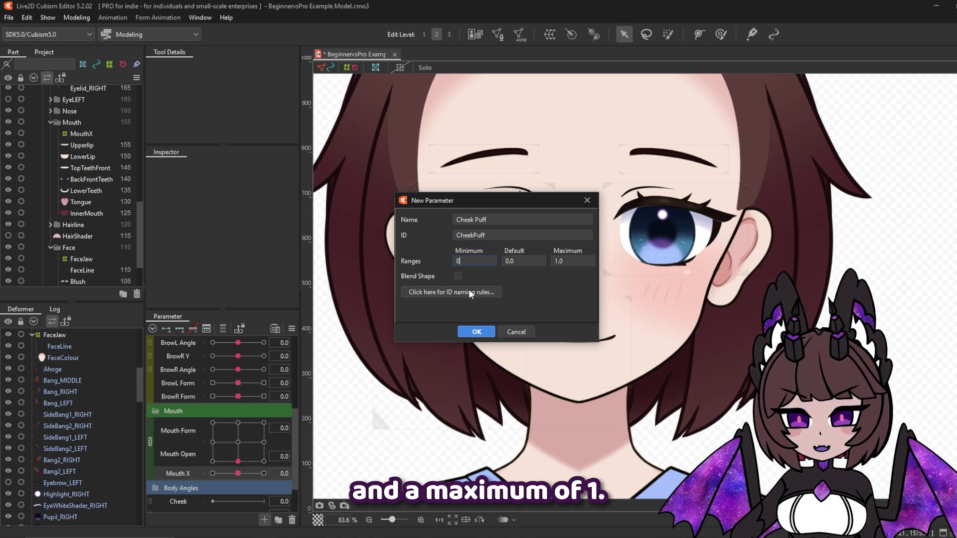
pyautogui.click(461, 276)
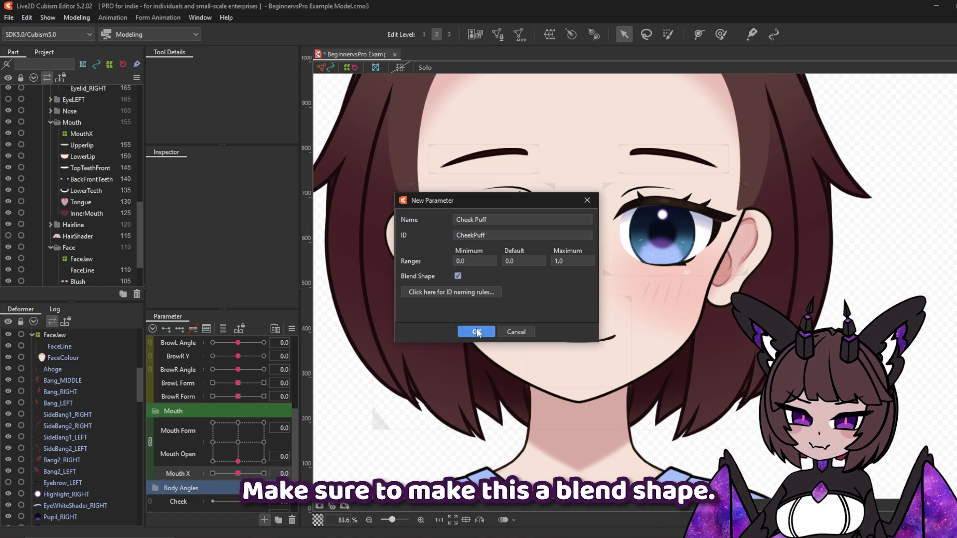
pyautogui.click(476, 332)
# Add two keyforms on Cheek Puff to the FaceJaw deformer and set the parameter to 1.0.
pyautogui.click(48, 337)
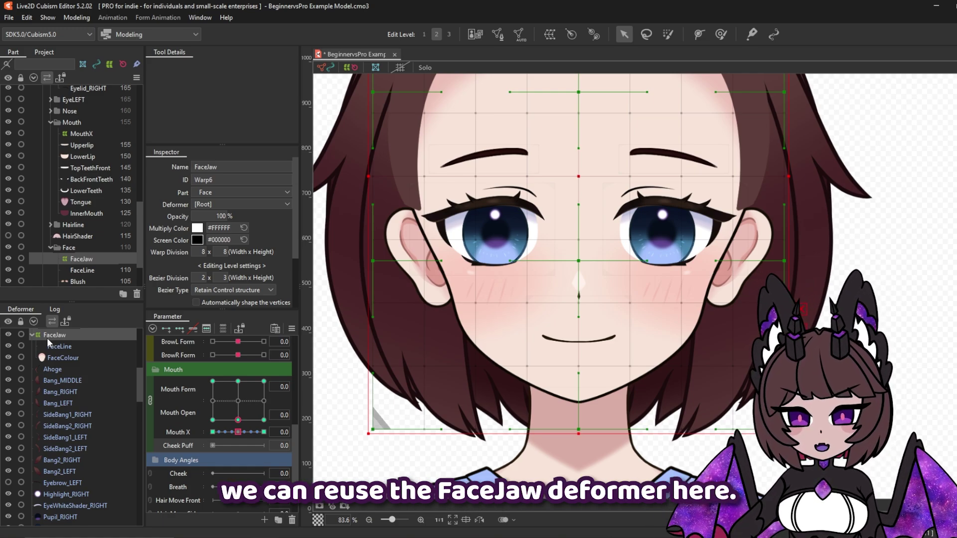
pyautogui.click(165, 328)
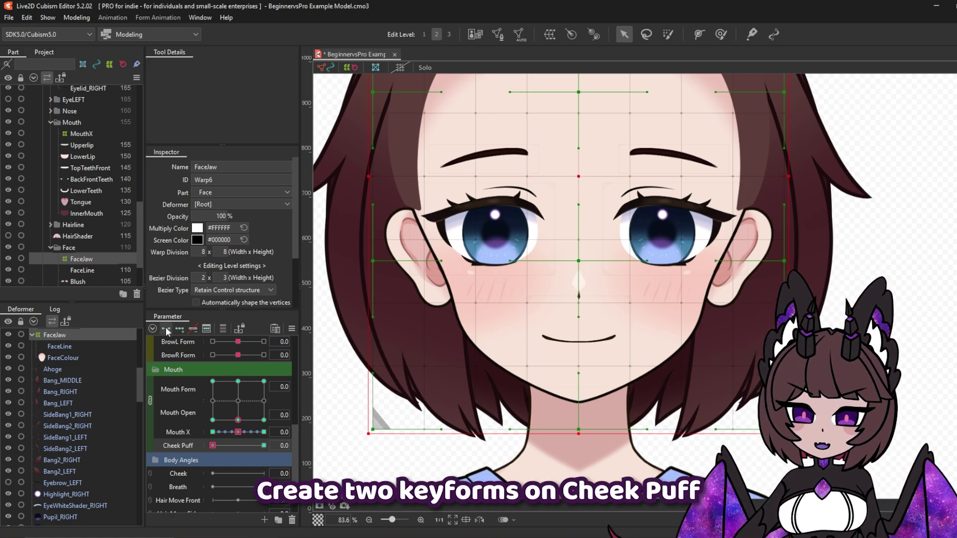
pyautogui.moveTo(214, 444); pyautogui.dragTo(286, 450)
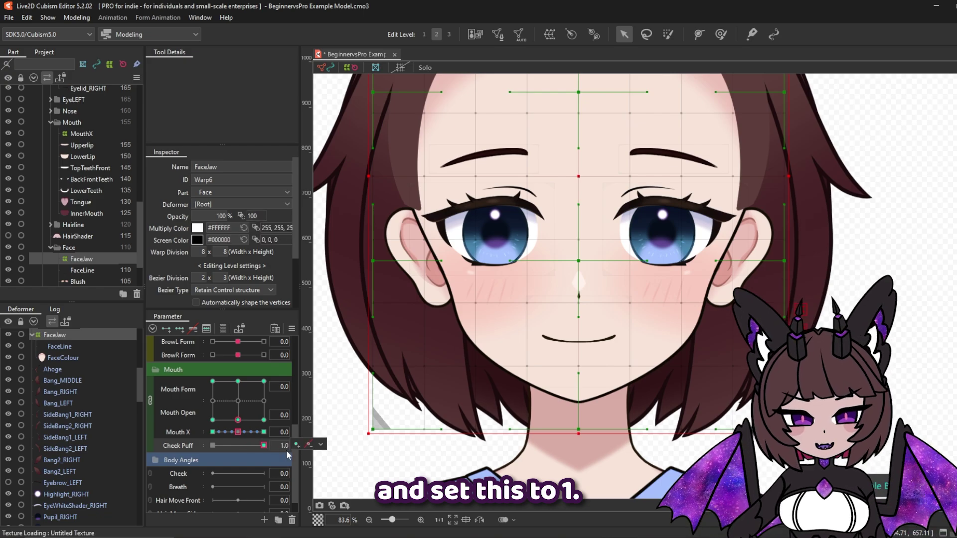
# Push both cheeks outward on FaceJaw at Cheek Puff 1.0 with the deform brush, testing and refining the puffed shape.
pyautogui.click(721, 34)
pyautogui.moveTo(481, 324); pyautogui.dragTo(439, 329)
pyautogui.hotkey('ctrl', 'z')
pyautogui.moveTo(675, 327); pyautogui.dragTo(696, 327)
pyautogui.moveTo(382, 343); pyautogui.dragTo(366, 346)
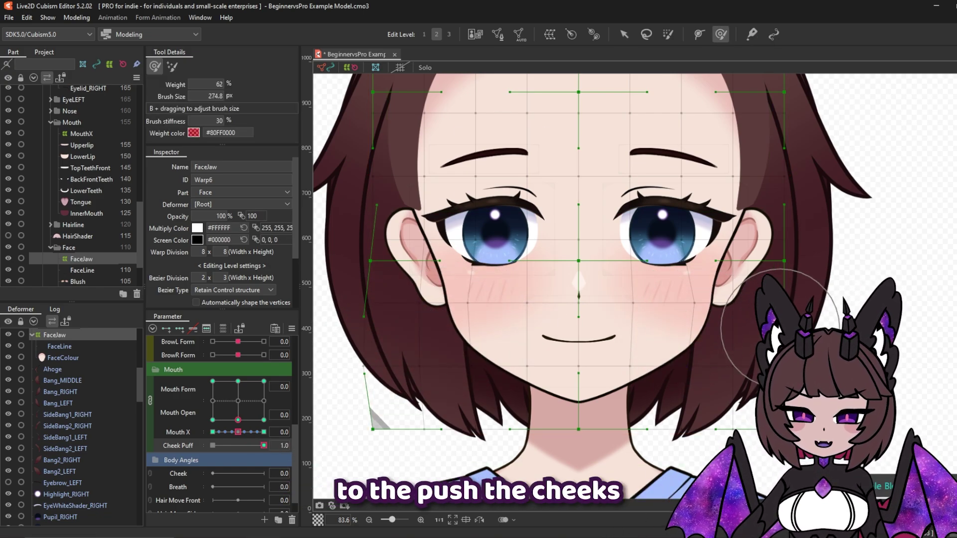
pyautogui.moveTo(780, 329); pyautogui.dragTo(753, 340)
pyautogui.moveTo(461, 344); pyautogui.dragTo(452, 342)
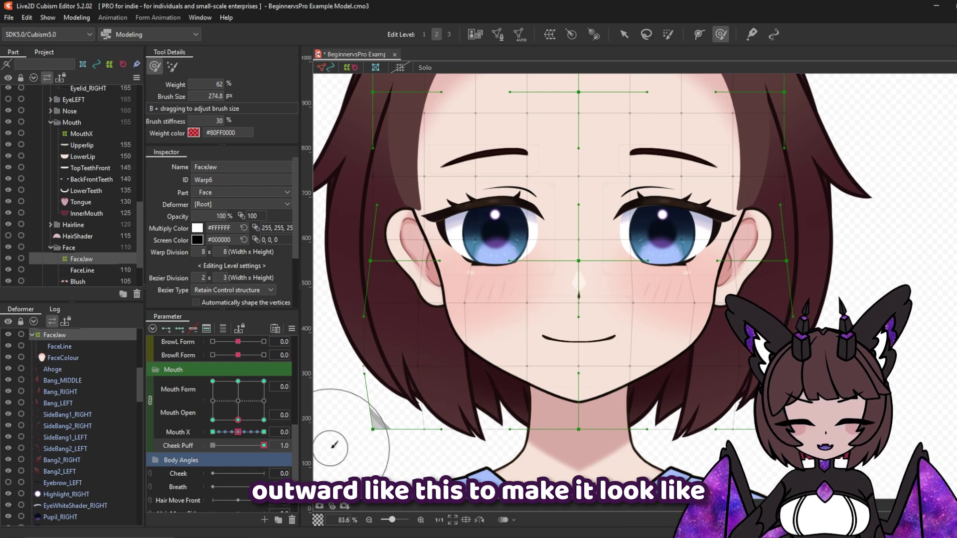
pyautogui.moveTo(263, 446)
pyautogui.mouseDown()
pyautogui.moveTo(238, 447)
pyautogui.moveTo(265, 448)
pyautogui.mouseUp()
pyautogui.moveTo(670, 333); pyautogui.dragTo(676, 335)
pyautogui.moveTo(461, 336); pyautogui.dragTo(455, 337)
pyautogui.moveTo(263, 447)
pyautogui.mouseDown()
pyautogui.moveTo(184, 448)
pyautogui.moveTo(266, 449)
pyautogui.mouseUp()
# Check the puffed cheeks in combination with Mouth Open and Mouth X, leaving only Cheek Puff at 1.0.
pyautogui.moveTo(238, 420); pyautogui.dragTo(293, 415)
pyautogui.click(292, 329)
pyautogui.click(325, 267)
pyautogui.click(264, 446)
pyautogui.moveTo(239, 432); pyautogui.dragTo(325, 447)
pyautogui.rightClick(283, 433)
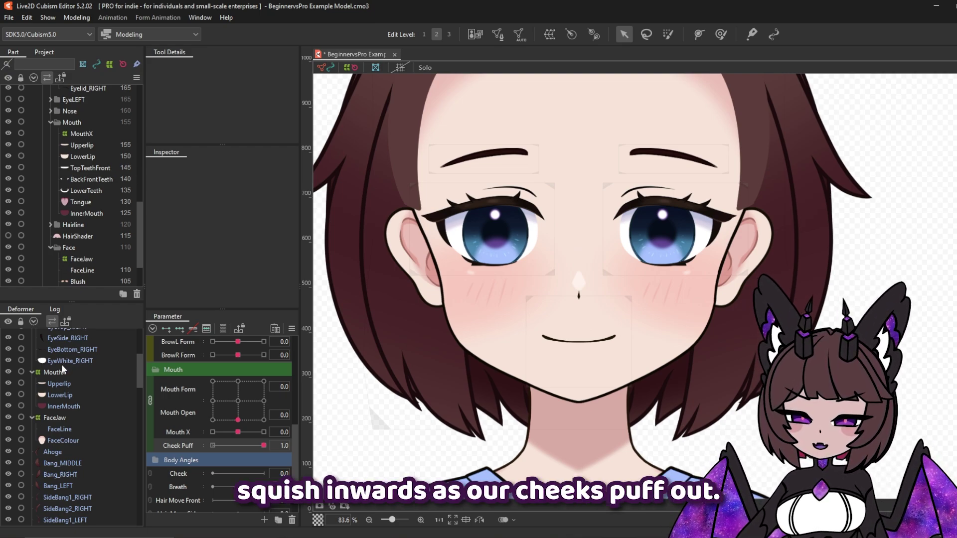
# Add two keyforms on Cheek Puff to the MouthX deformer and narrow the mouth horizontally at 1.0.
pyautogui.click(50, 372)
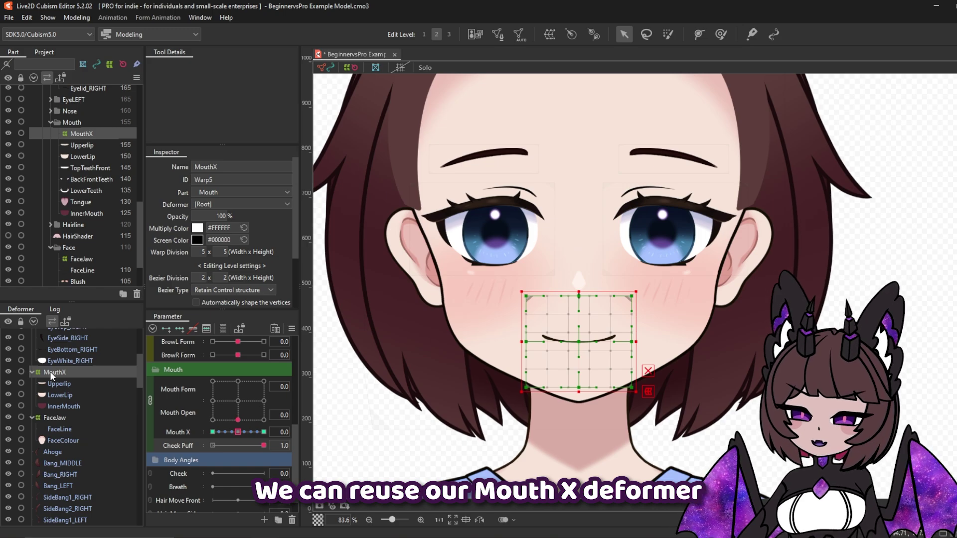
pyautogui.click(168, 331)
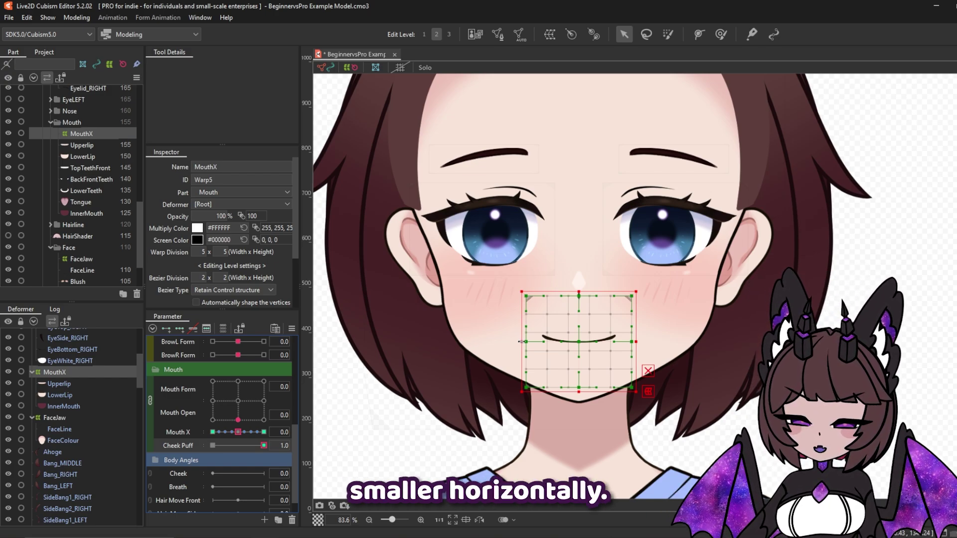
pyautogui.moveTo(521, 341); pyautogui.dragTo(546, 349)
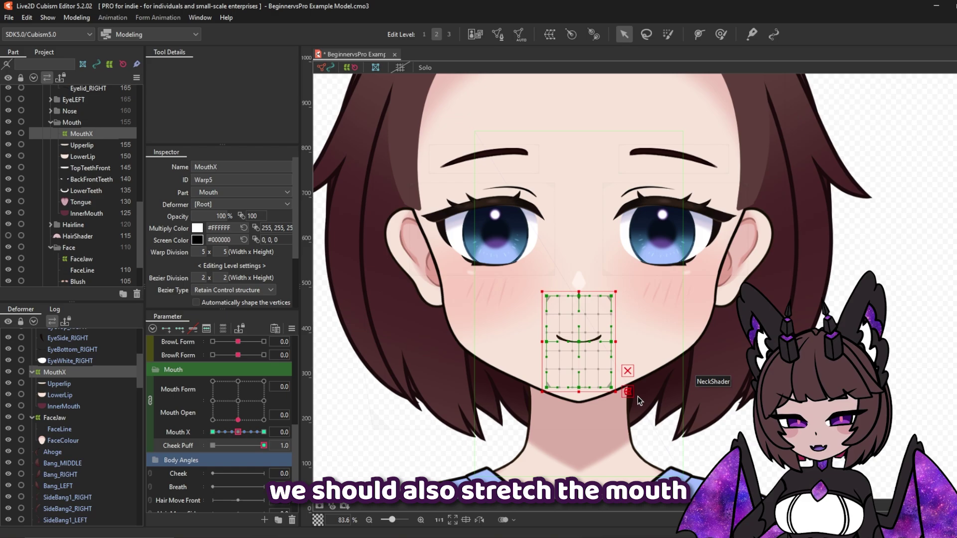
# Stretch the middle of the MouthX deformer vertically at Cheek Puff 1.0 and test the mouth's new shape.
pyautogui.click(236, 446)
pyautogui.click(263, 445)
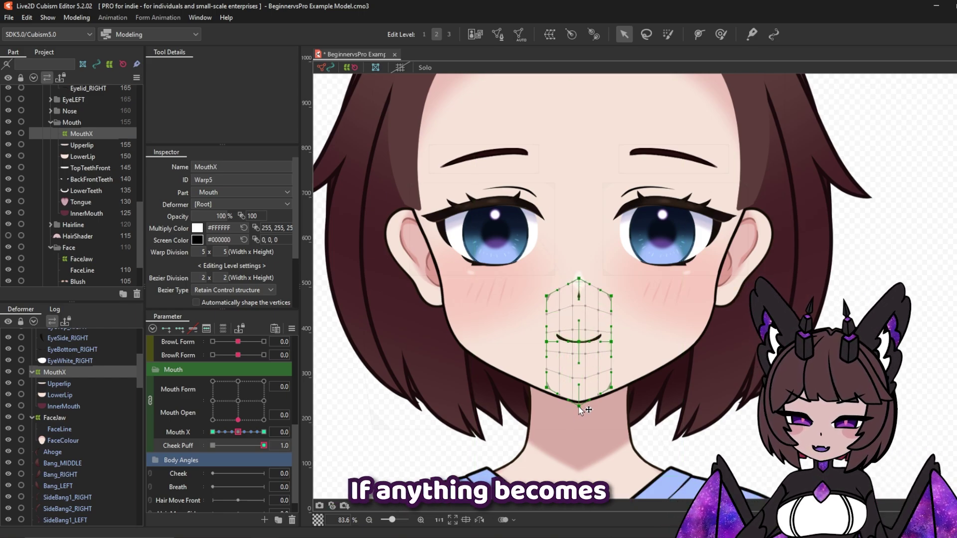
pyautogui.moveTo(228, 424); pyautogui.dragTo(268, 408)
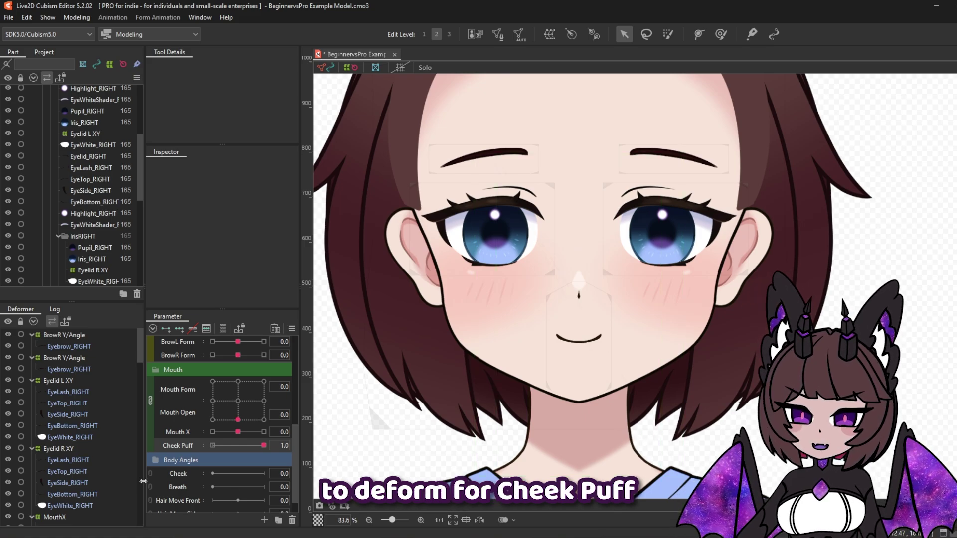
# Create a parent warp deformer named EyePuff R for the eye white, bottom, side, top and lash meshes under Eyelid R XY.
pyautogui.click(65, 507)
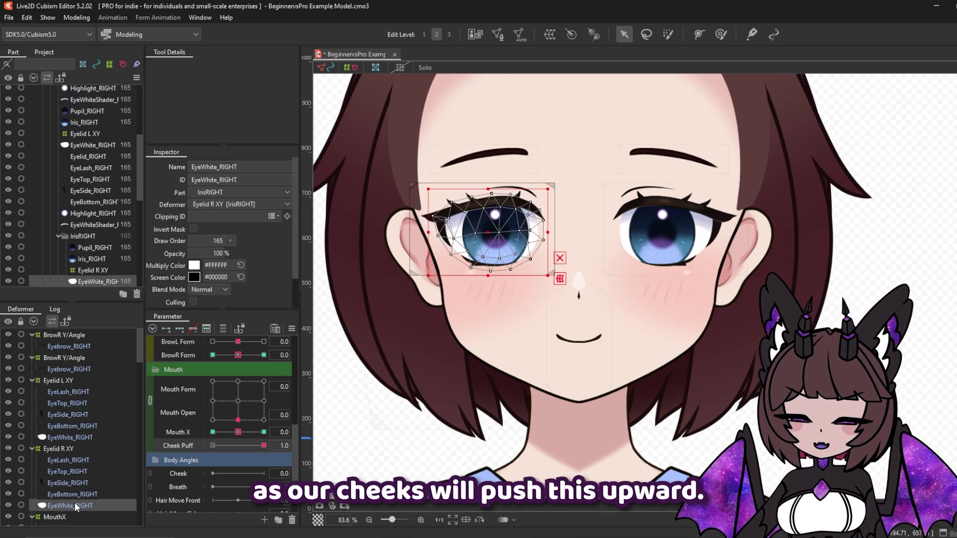
pyautogui.keyDown('ctrl'); pyautogui.click(74, 495); pyautogui.keyUp('ctrl')
pyautogui.keyDown('ctrl'); pyautogui.click(77, 483); pyautogui.keyUp('ctrl')
pyautogui.keyDown('ctrl'); pyautogui.click(79, 471); pyautogui.keyUp('ctrl')
pyautogui.keyDown('ctrl'); pyautogui.click(82, 460); pyautogui.keyUp('ctrl')
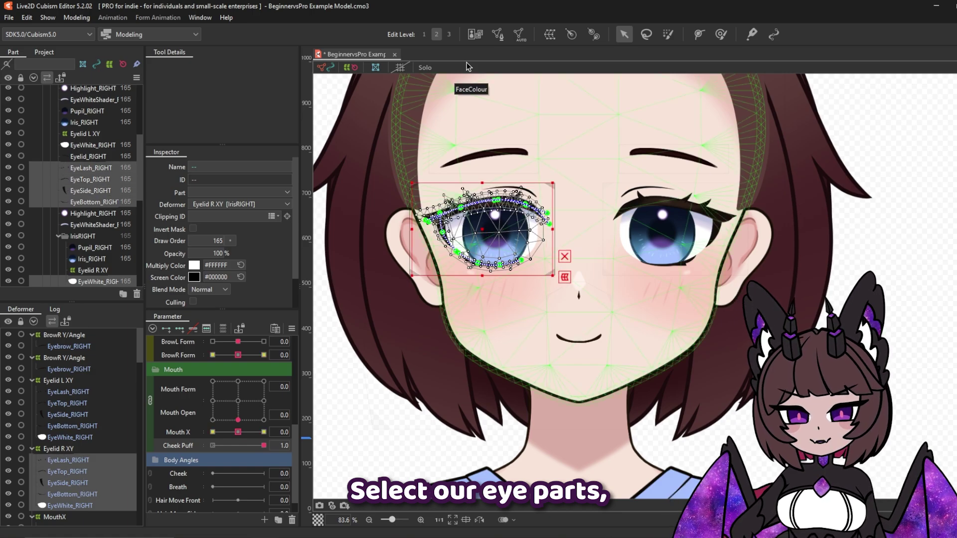
pyautogui.click(548, 35)
pyautogui.hotkey('ctrl', 'a')
pyautogui.write('Eye')
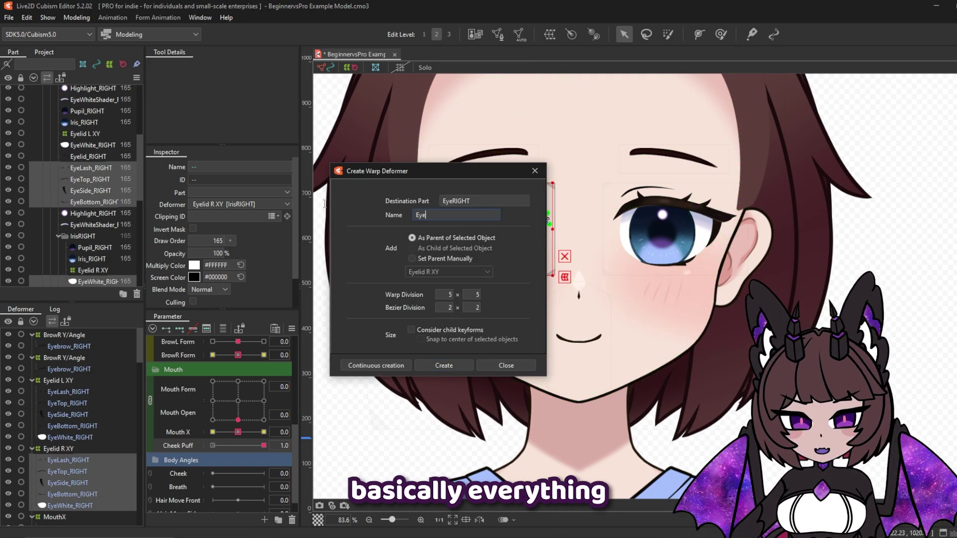
pyautogui.write('Puff R')
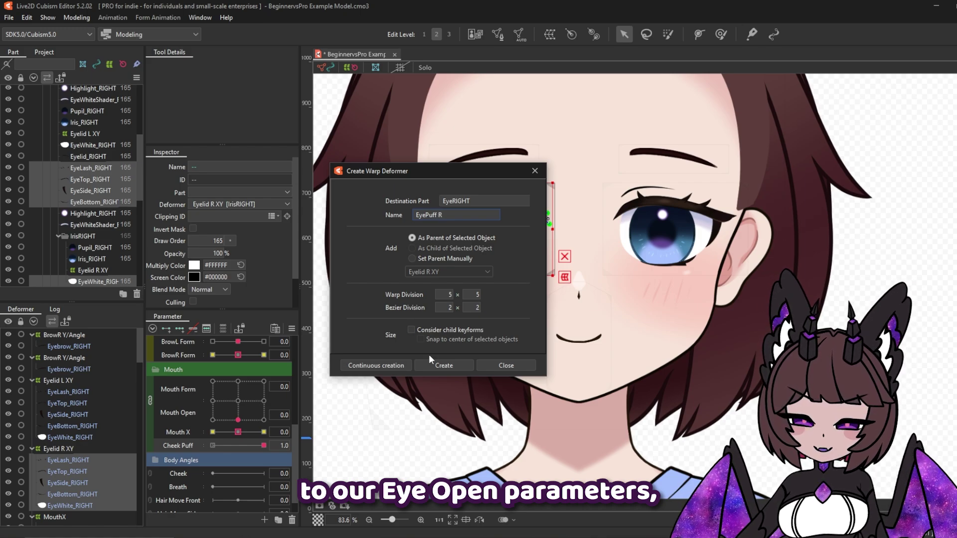
pyautogui.click(432, 363)
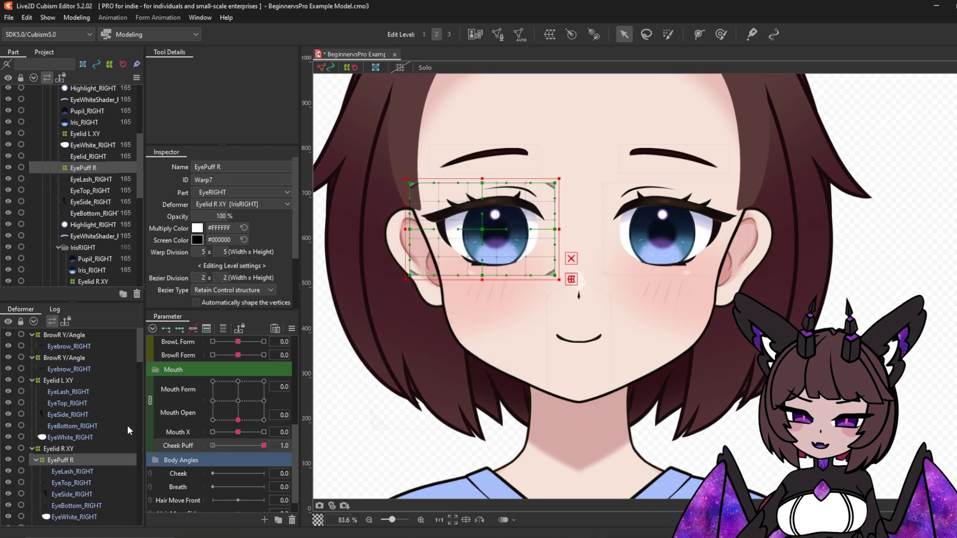
# Create a parent warp deformer named Eye Puff L for the five eye meshes under Eyelid L XY.
pyautogui.click(74, 438)
pyautogui.keyDown('shift'); pyautogui.click(79, 425); pyautogui.keyUp('shift')
pyautogui.keyDown('shift'); pyautogui.click(91, 392); pyautogui.keyUp('shift')
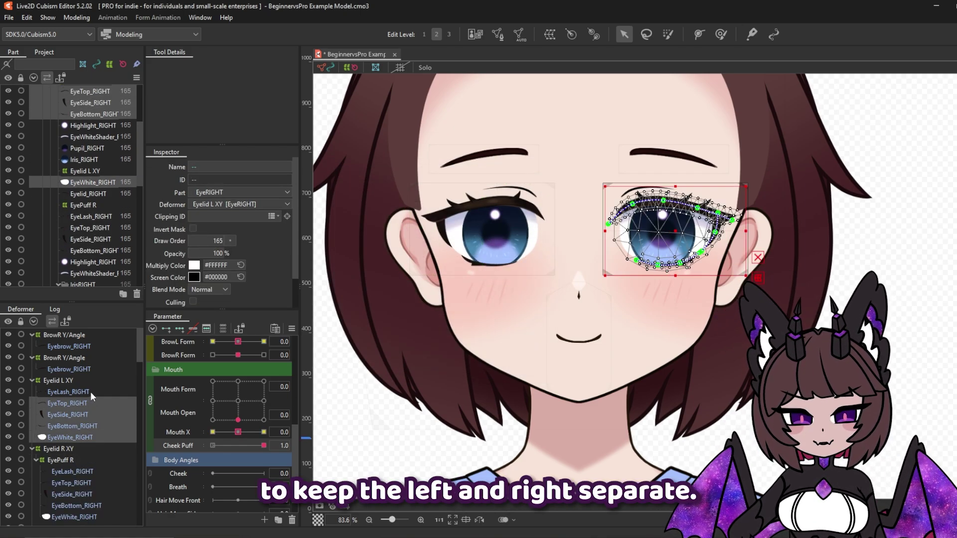
pyautogui.click(549, 34)
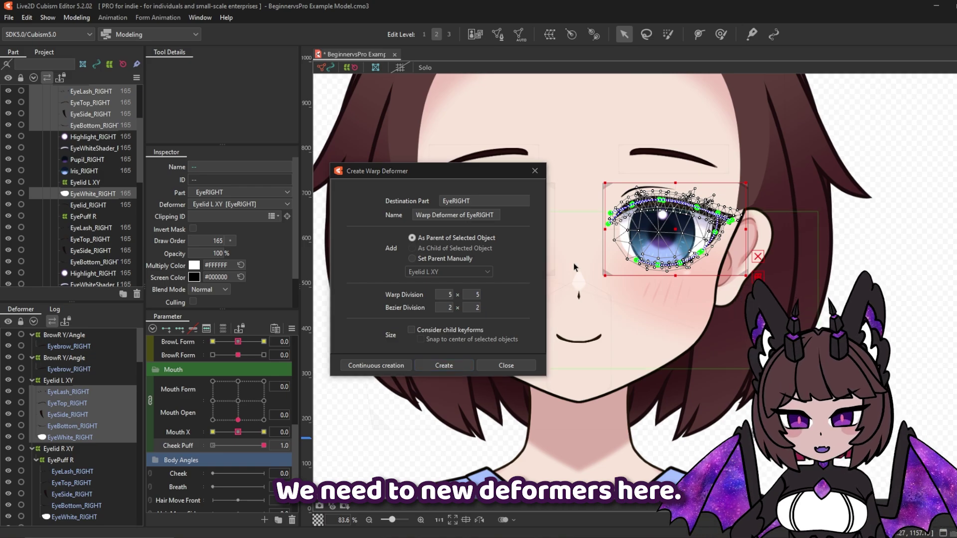
pyautogui.moveTo(498, 214); pyautogui.dragTo(331, 194)
pyautogui.write('Eye Pu')
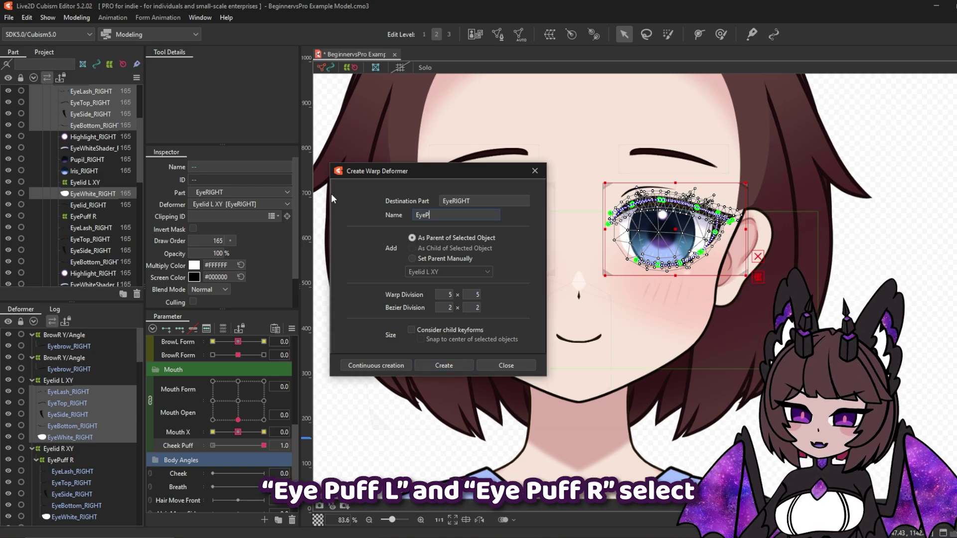
pyautogui.write('ff L')
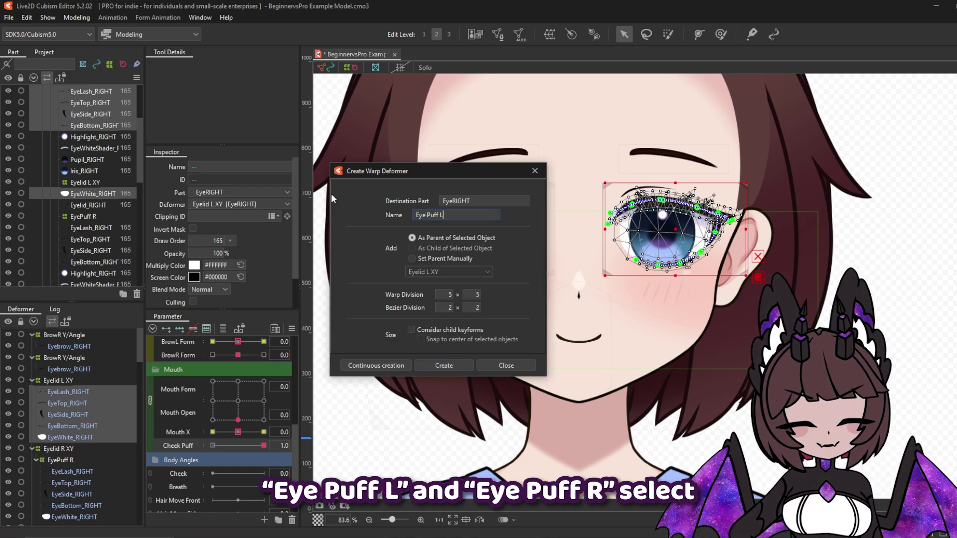
pyautogui.press('Return')
# Add two Cheek Puff keyforms to both eye puff deformers and push their lower edges slightly upward at 1.0.
pyautogui.click(49, 414)
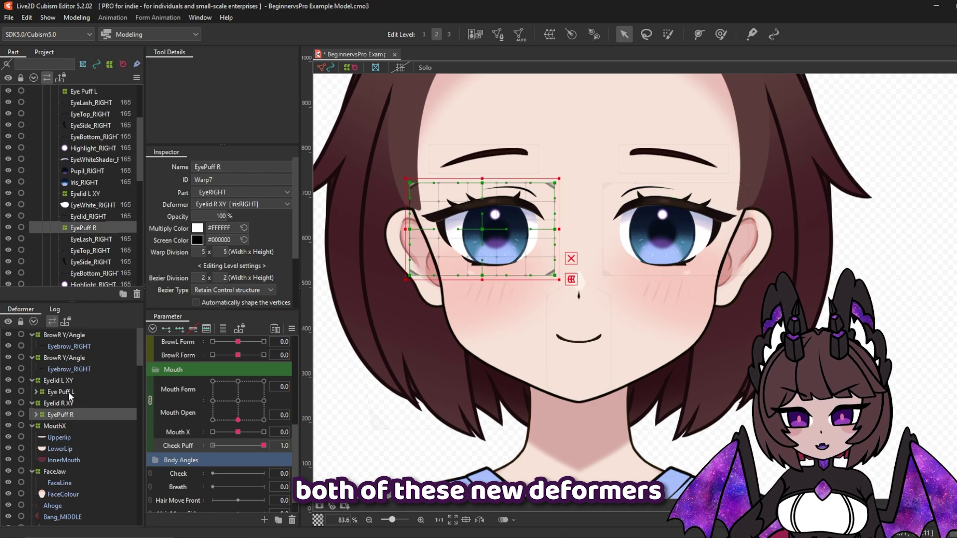
pyautogui.keyDown('ctrl'); pyautogui.click(68, 391); pyautogui.keyUp('ctrl')
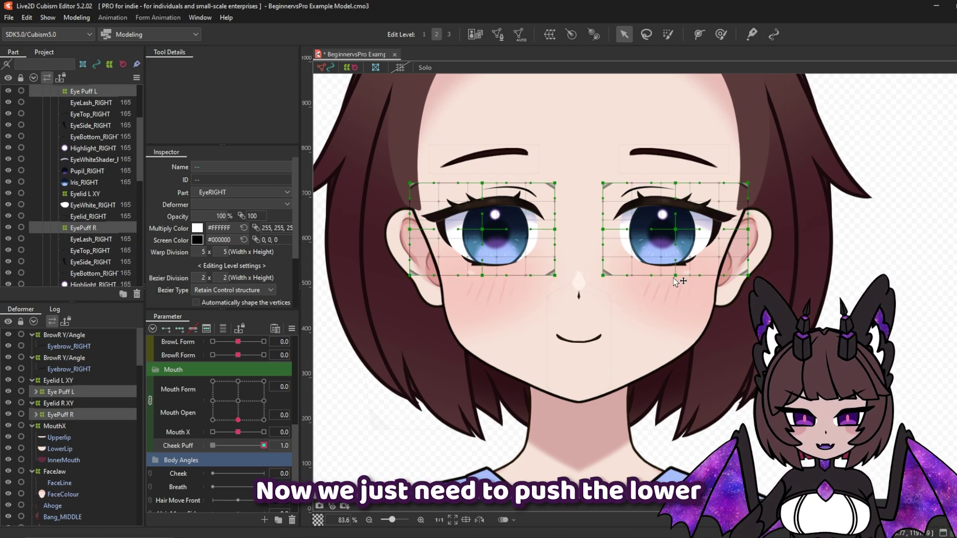
pyautogui.moveTo(603, 275); pyautogui.dragTo(606, 268)
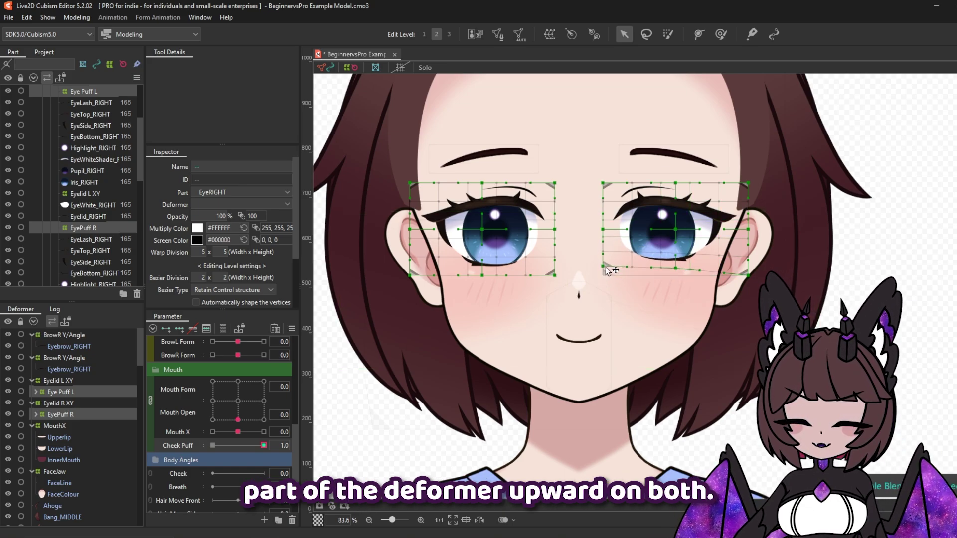
pyautogui.moveTo(482, 274); pyautogui.dragTo(486, 271)
pyautogui.moveTo(555, 274); pyautogui.dragTo(557, 269)
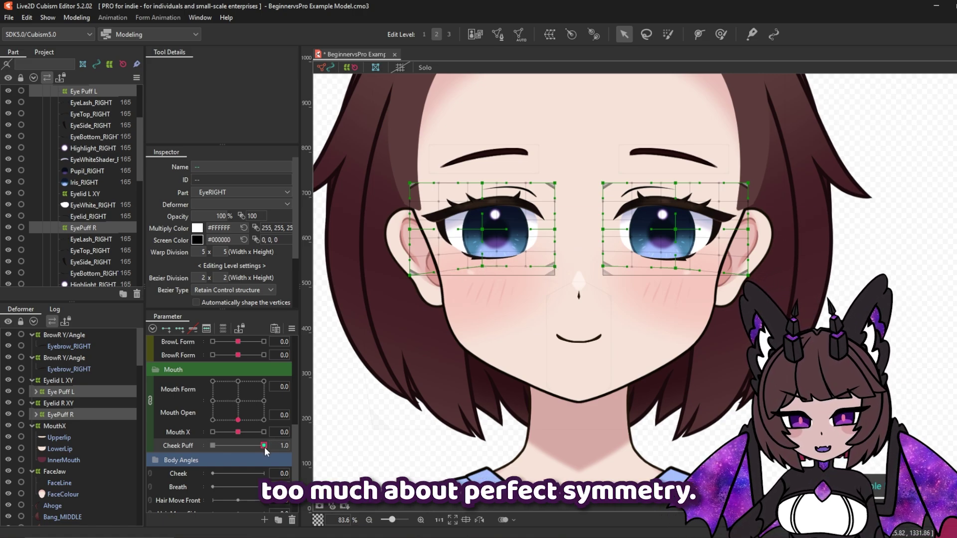
# Check how Cheek Puff moves the eyes, both open and closed.
pyautogui.moveTo(263, 446); pyautogui.dragTo(307, 443)
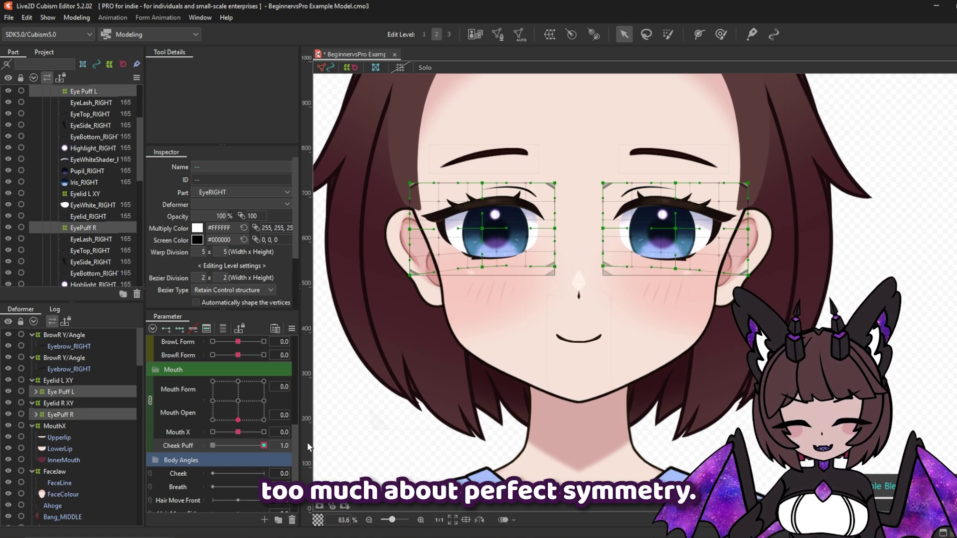
pyautogui.moveTo(264, 438); pyautogui.dragTo(271, 429)
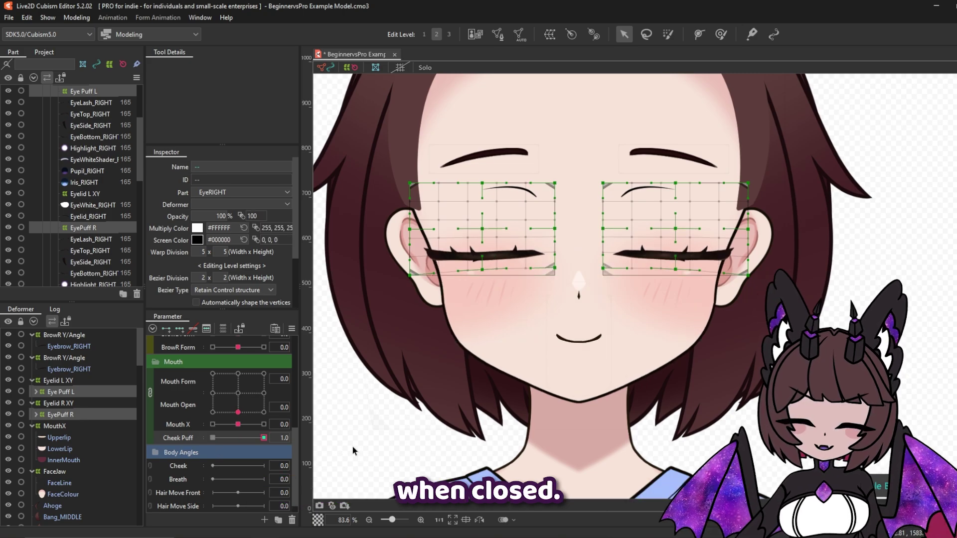
pyautogui.scroll(4, 275, 439)
pyautogui.scroll(-5, 200, 396)
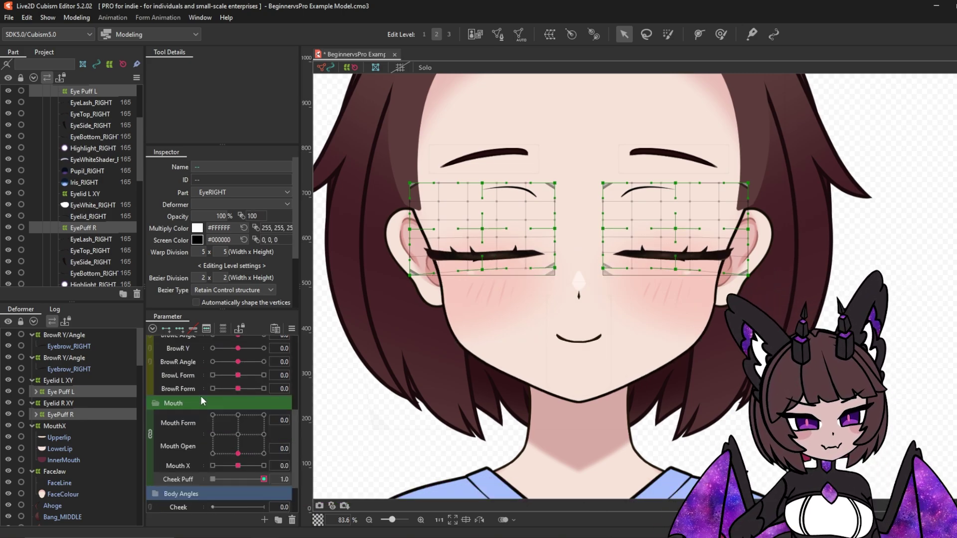
# Limit the Cheek Puff blend shape weight on Eye Puff L by EyeL Open, using the Line2 preset.
pyautogui.click(90, 393)
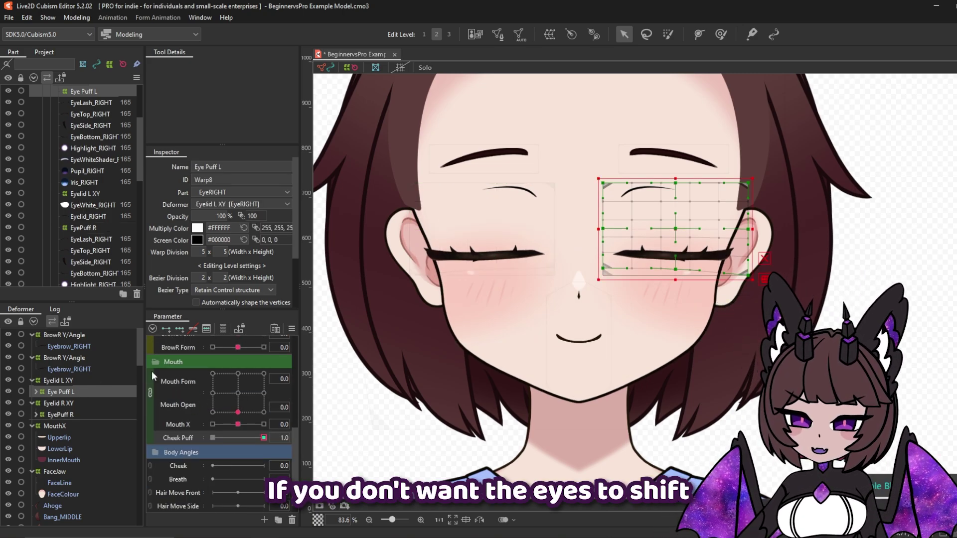
pyautogui.click(292, 329)
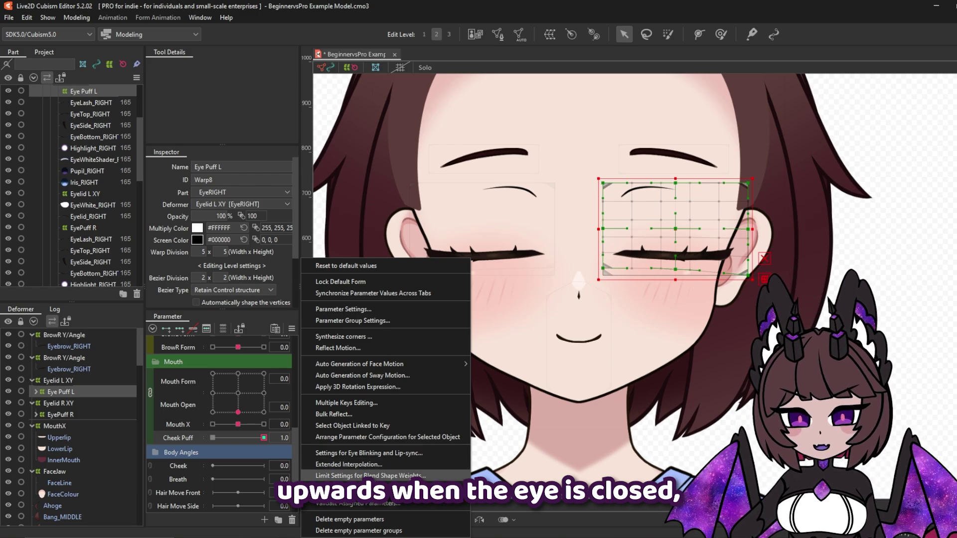
pyautogui.click(372, 477)
pyautogui.moveTo(255, 77); pyautogui.dragTo(377, 105)
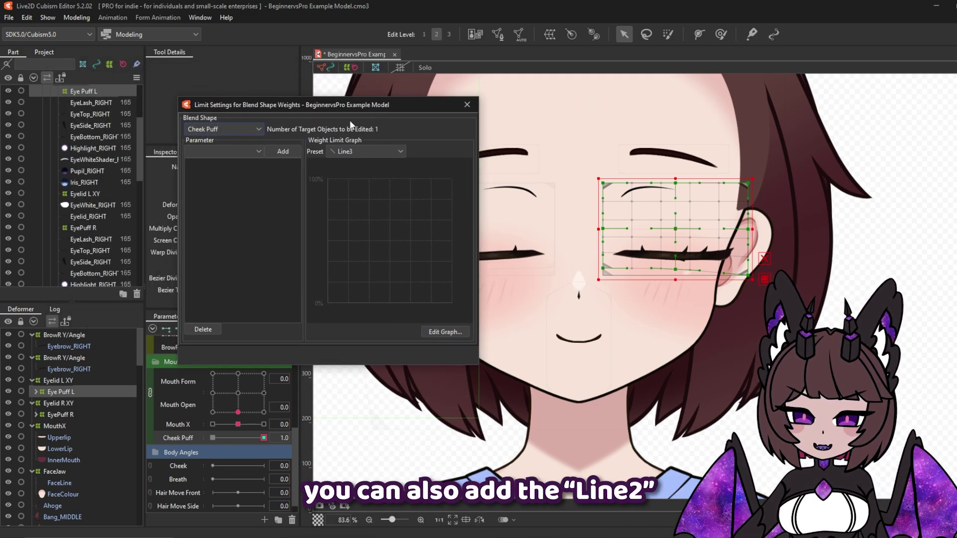
pyautogui.click(340, 149)
pyautogui.click(346, 174)
pyautogui.click(208, 130)
pyautogui.click(204, 143)
pyautogui.click(259, 151)
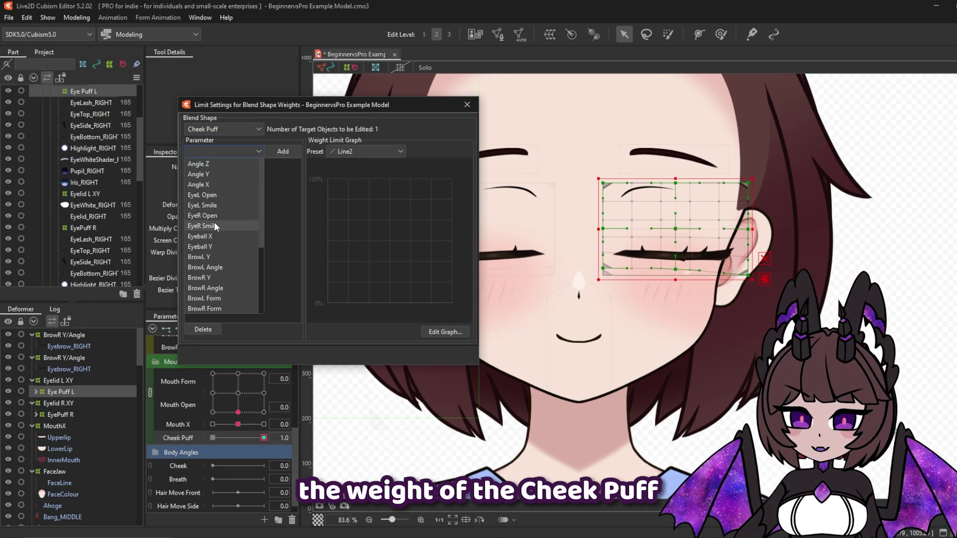
pyautogui.click(223, 195)
pyautogui.click(282, 151)
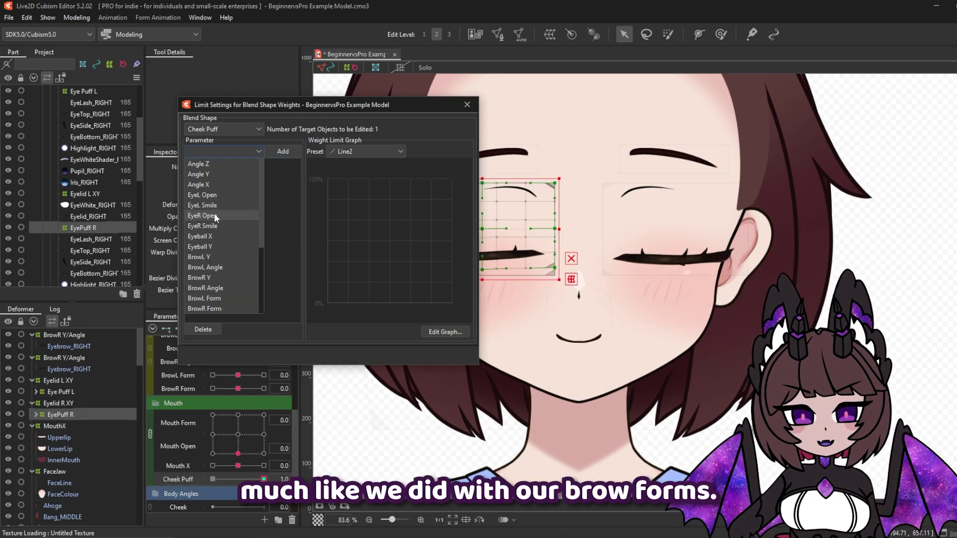
# Limit the Cheek Puff blend shape weight on EyePuff R by EyeR Open, using the Line2 preset.
pyautogui.click(222, 215)
pyautogui.click(283, 151)
pyautogui.click(467, 105)
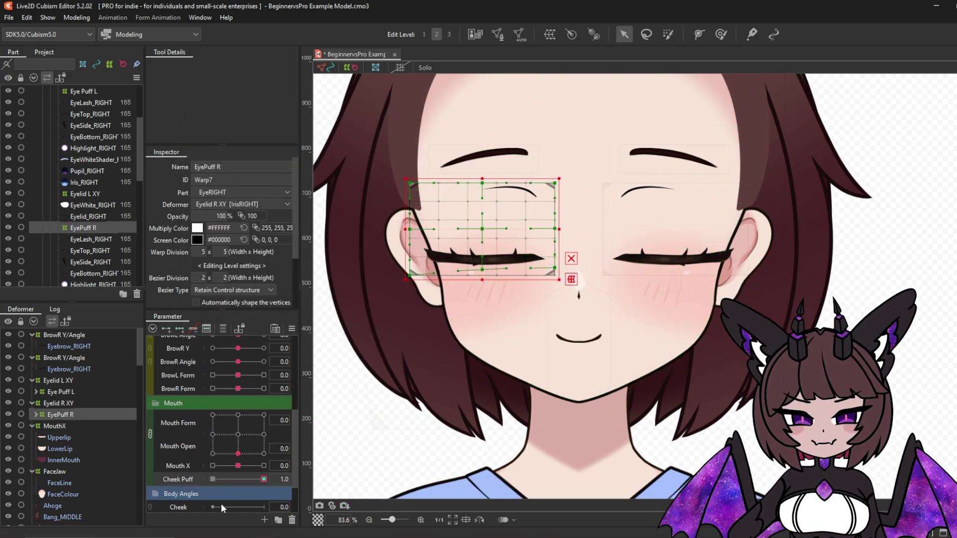
# Test Cheek Puff with the eyes closed and reopened, leaving both eyes open and Cheek Puff at 1.0.
pyautogui.moveTo(263, 479); pyautogui.dragTo(251, 483)
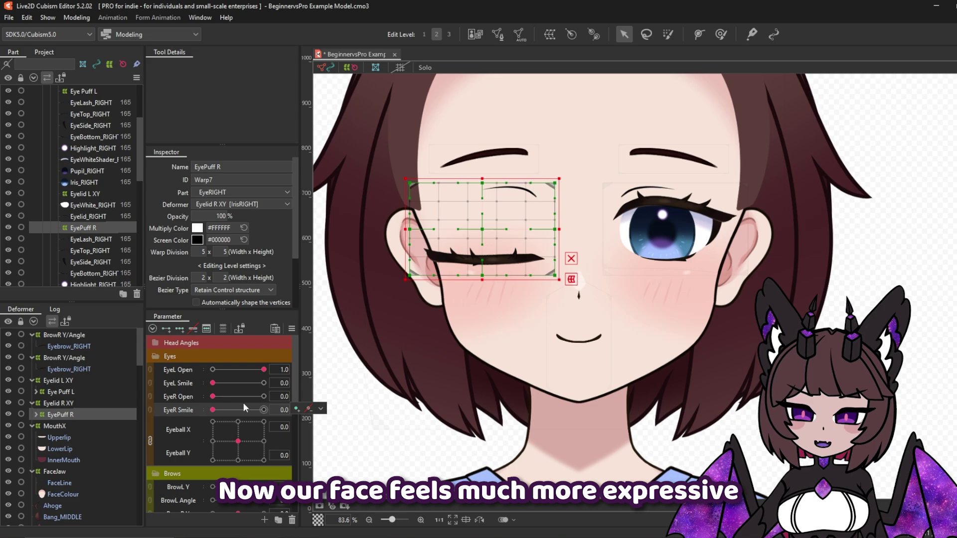
pyautogui.moveTo(244, 403); pyautogui.dragTo(337, 411)
pyautogui.scroll(-5, 232, 441)
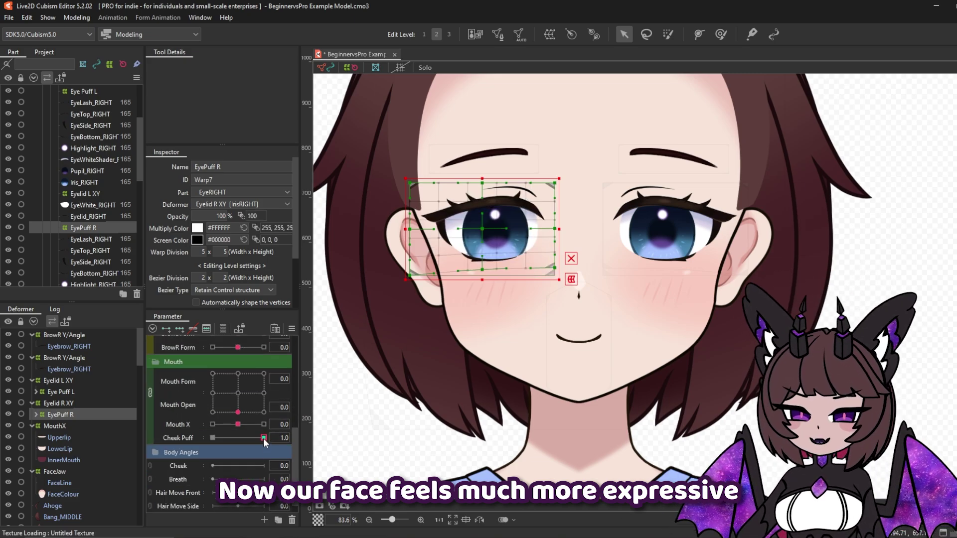
pyautogui.click(264, 437)
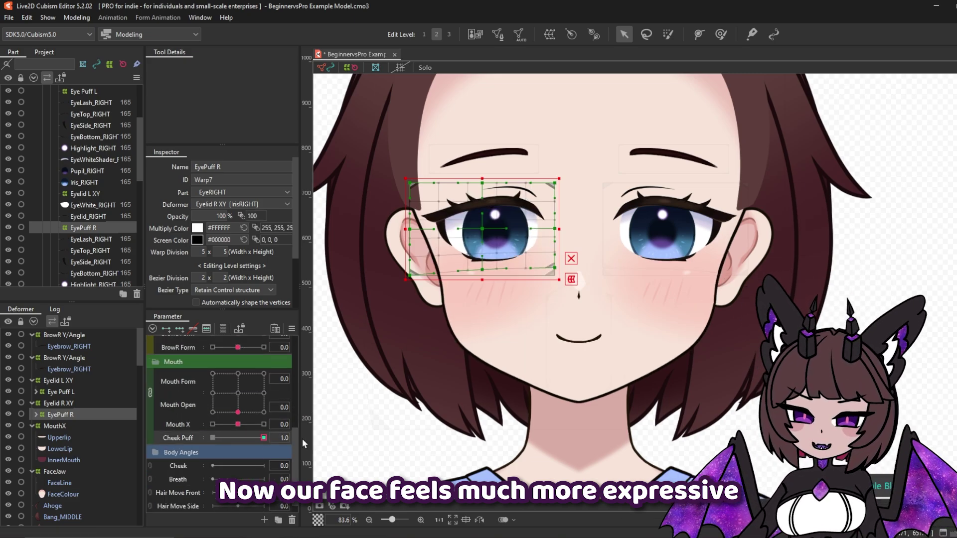
pyautogui.click(292, 329)
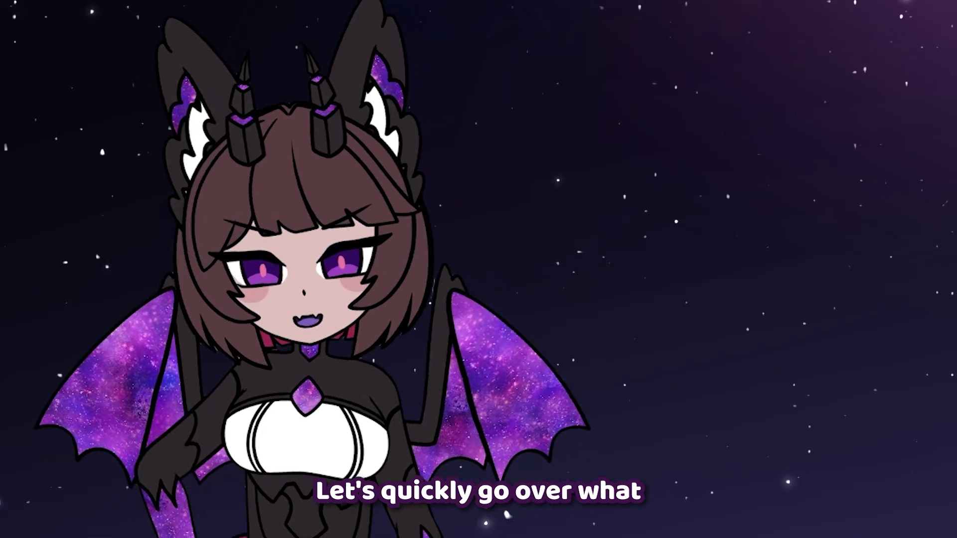